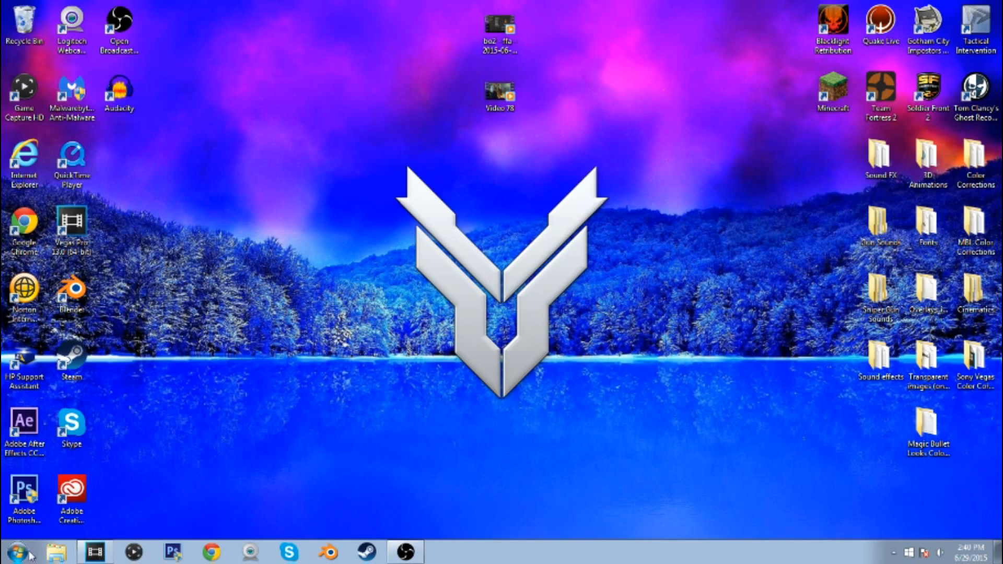
# Bring up Vegas Pro, add the two desktop recordings to the project media, then maximize the window and narrow the media area
pyautogui.click(95, 552)
pyautogui.press('super+Left')
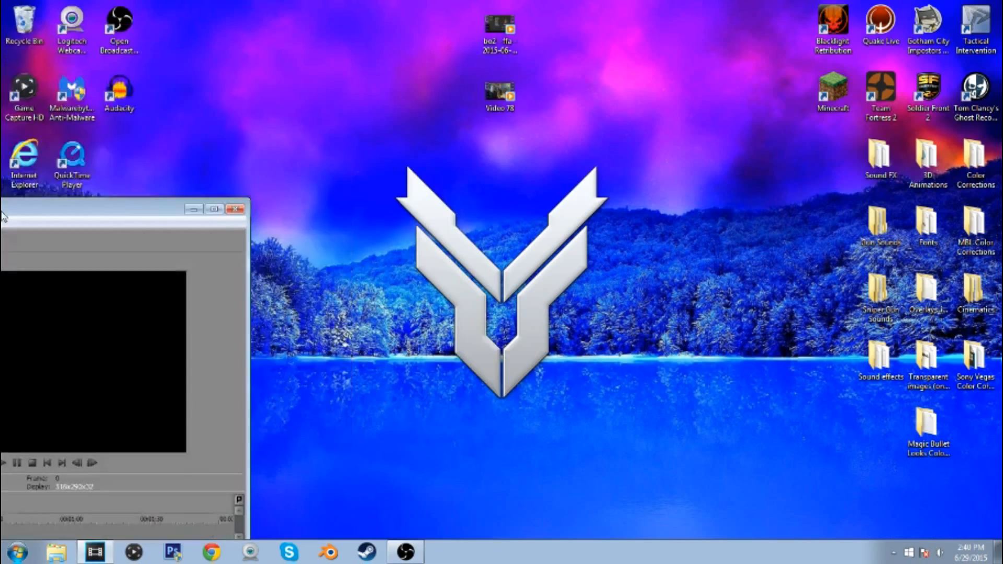
pyautogui.moveTo(576, 111); pyautogui.dragTo(505, 9)
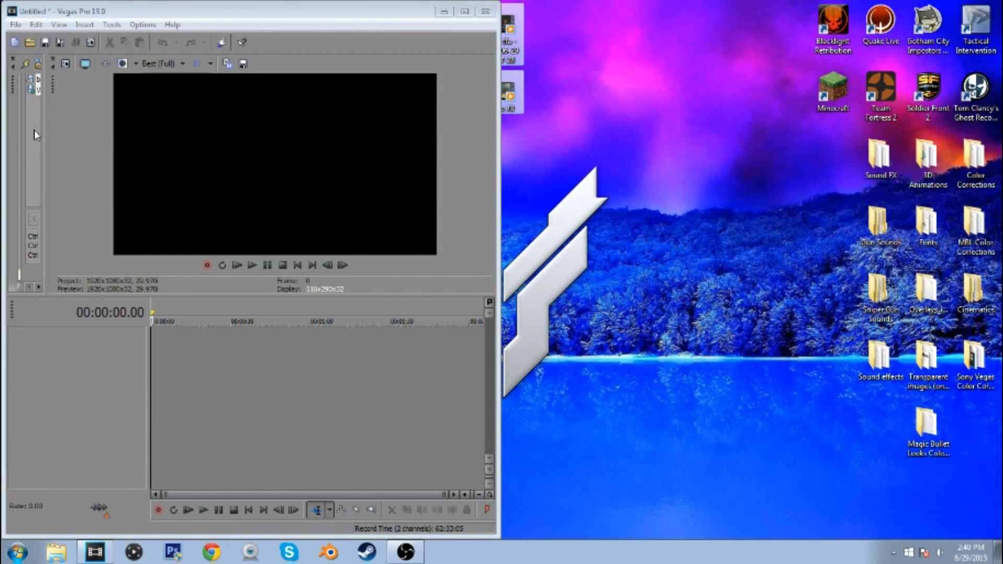
pyautogui.click(466, 12)
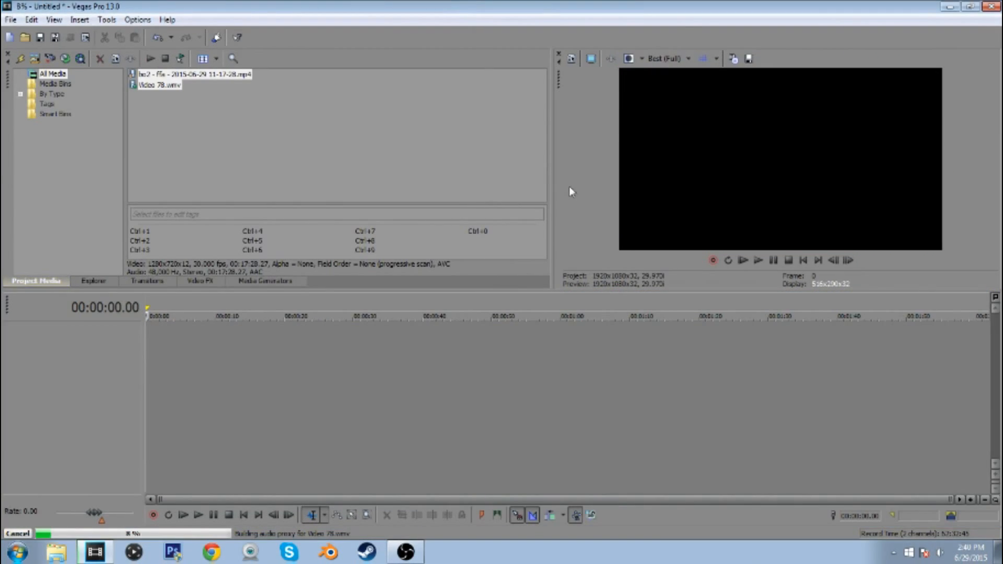
pyautogui.moveTo(551, 177); pyautogui.dragTo(462, 175)
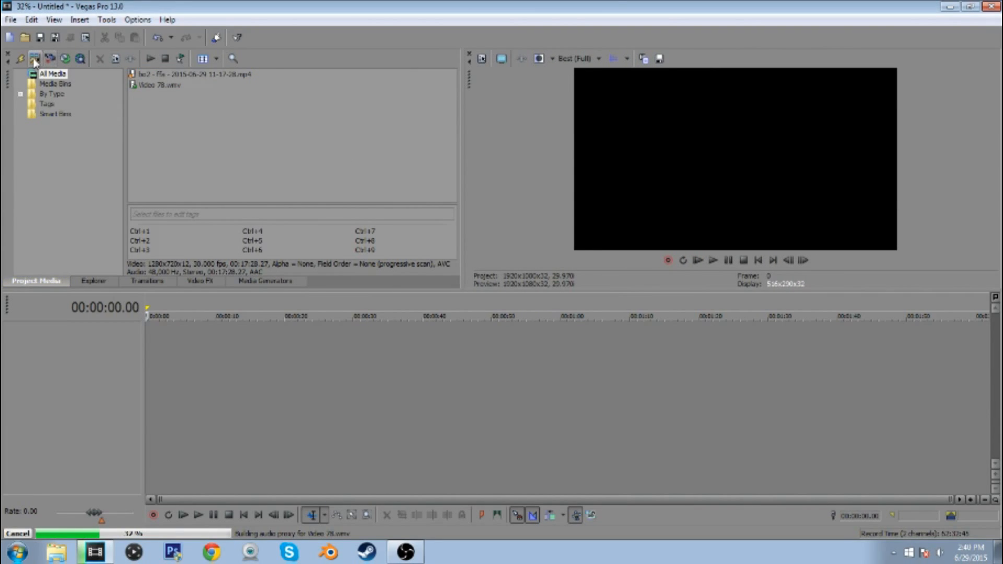
# Import the intro video from the Intros folder of the Videos library into the project media
pyautogui.click(34, 61)
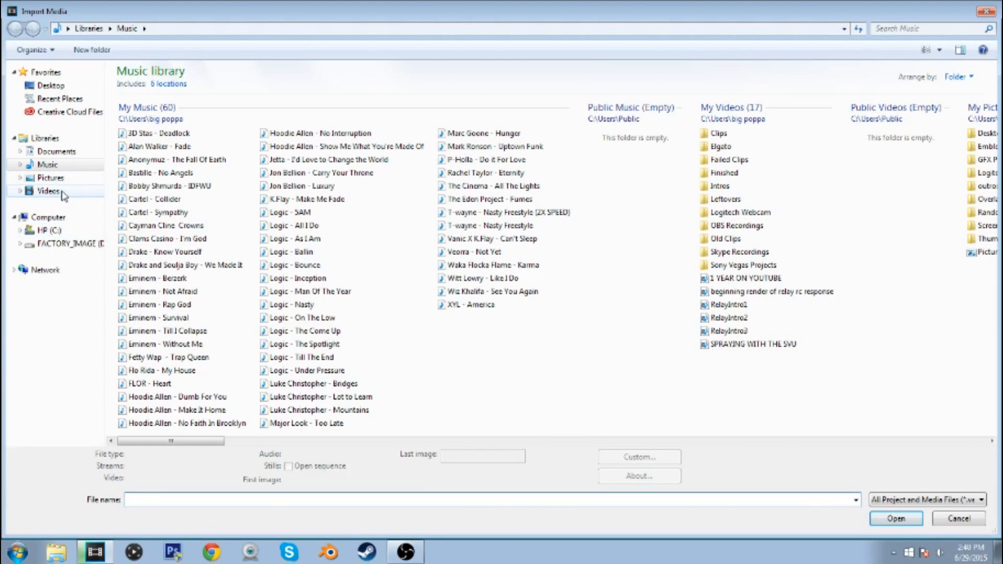
pyautogui.click(49, 191)
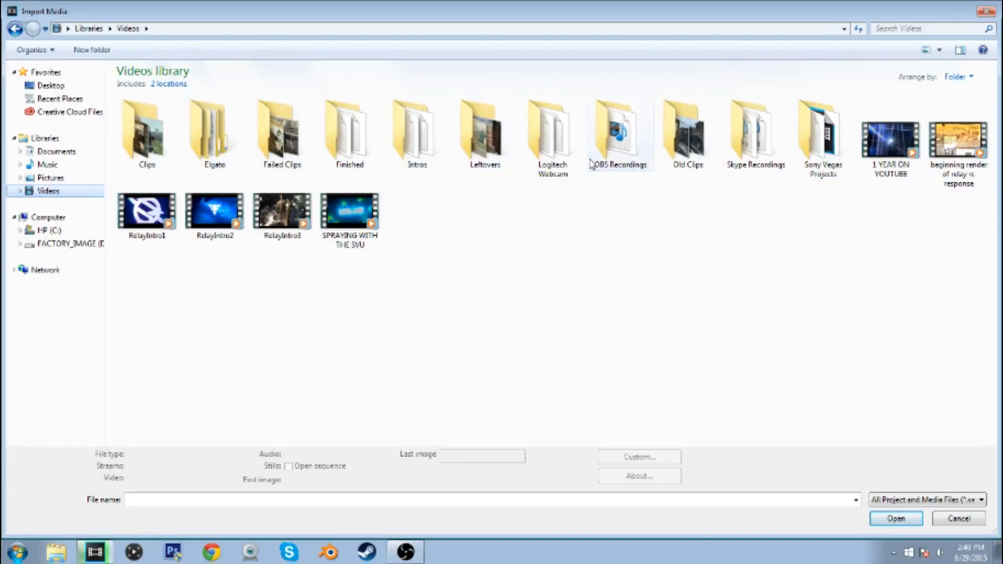
pyautogui.doubleClick(436, 159)
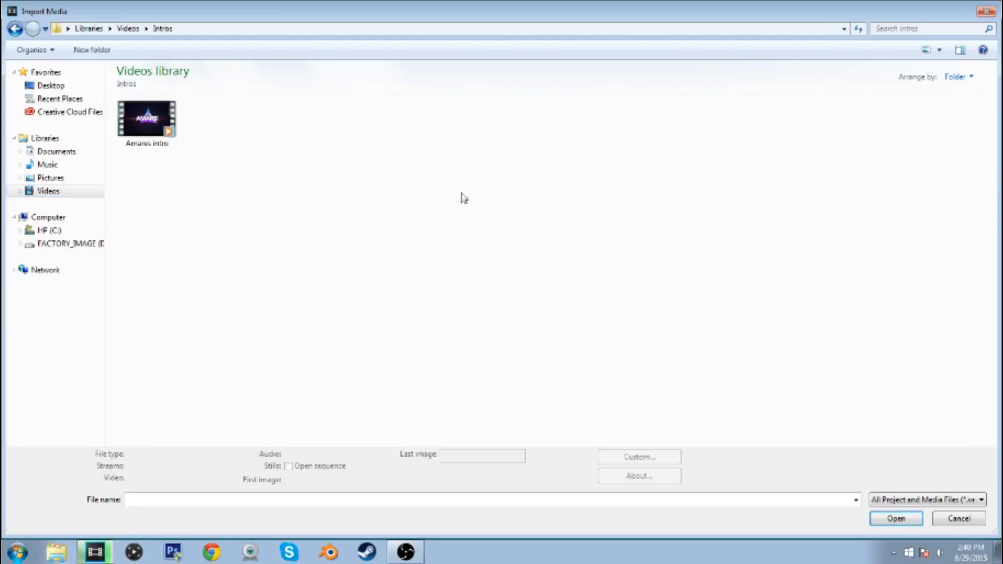
pyautogui.doubleClick(489, 137)
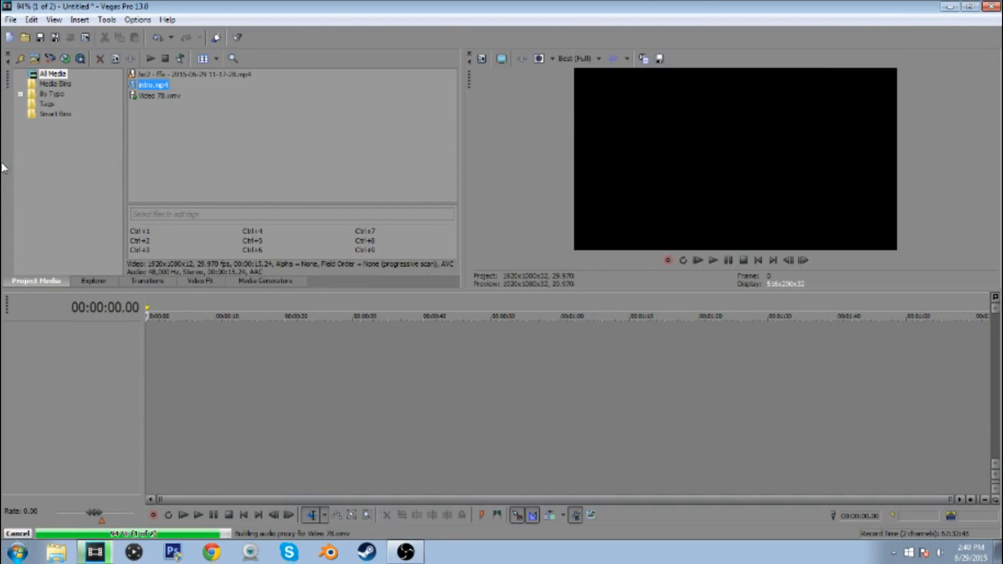
# Import new overlay - apex redo.png from the Overlays folder of the Pictures library
pyautogui.click(34, 60)
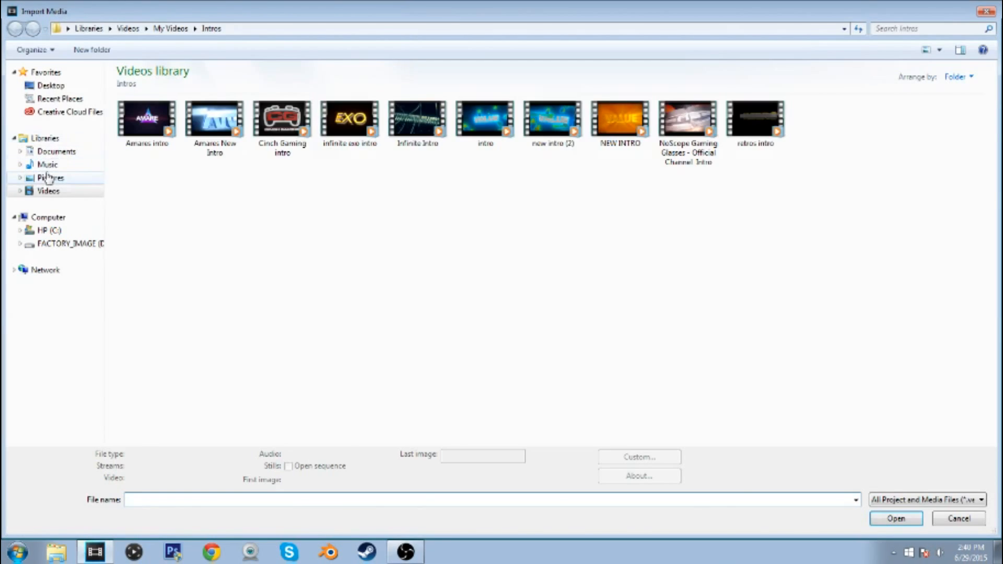
pyautogui.click(49, 178)
pyautogui.doubleClick(437, 131)
pyautogui.doubleClick(217, 120)
# Import outro.jpg from the outros folder of the Pictures library
pyautogui.click(34, 61)
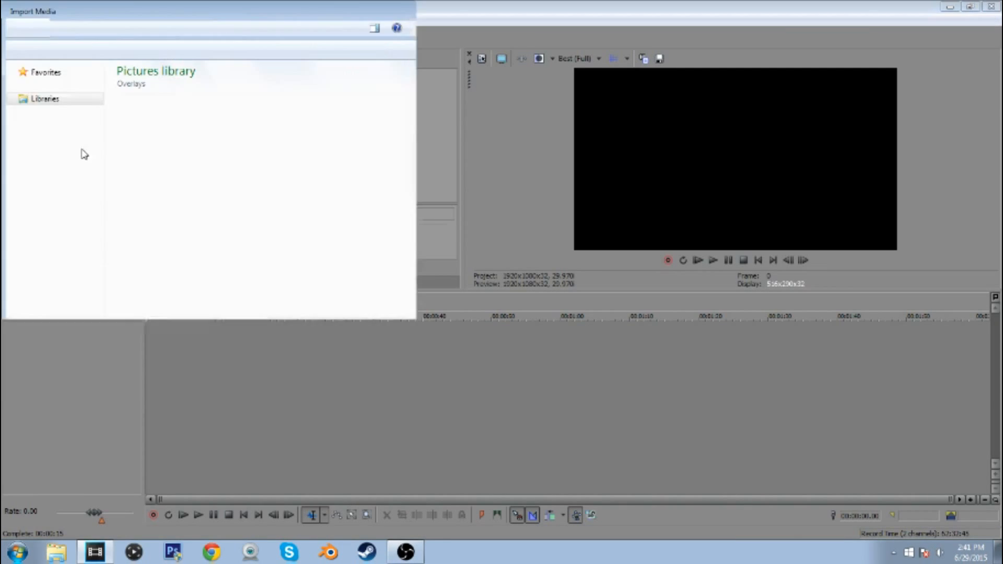
pyautogui.click(62, 178)
pyautogui.doubleClick(378, 130)
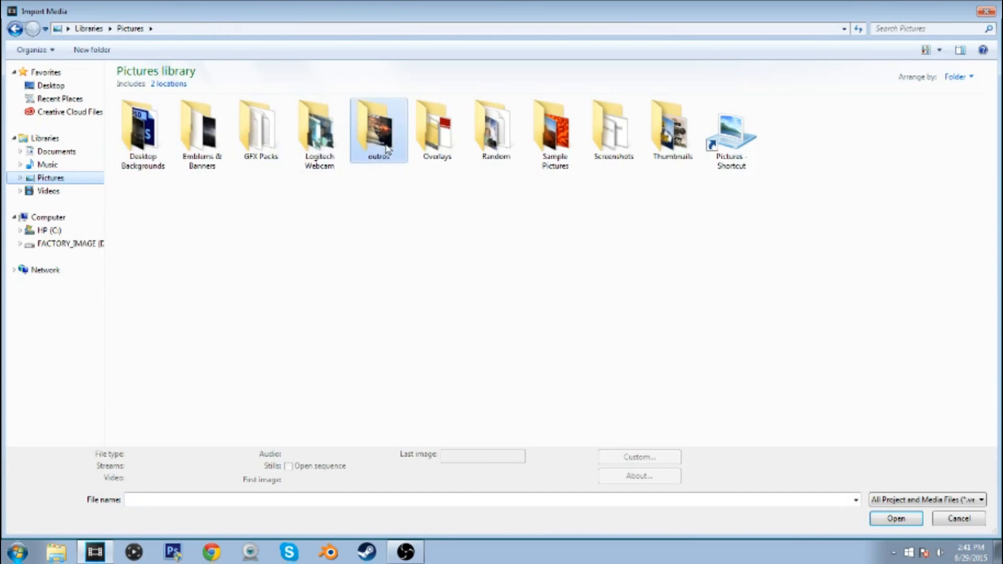
pyautogui.doubleClick(138, 110)
# Import the songs Veorra - Not Yet and Logic - The Come Up from the Music library
pyautogui.click(36, 61)
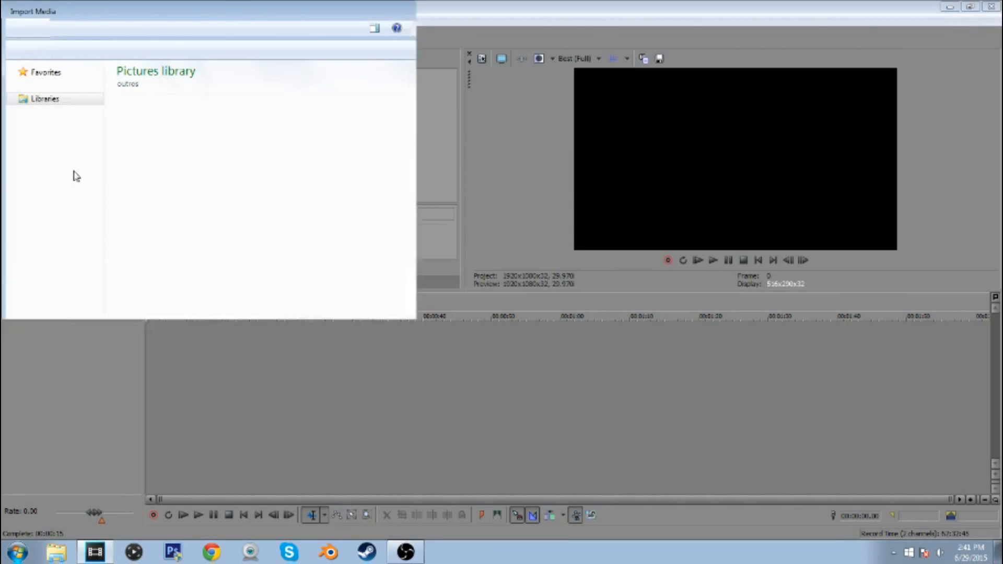
pyautogui.click(52, 165)
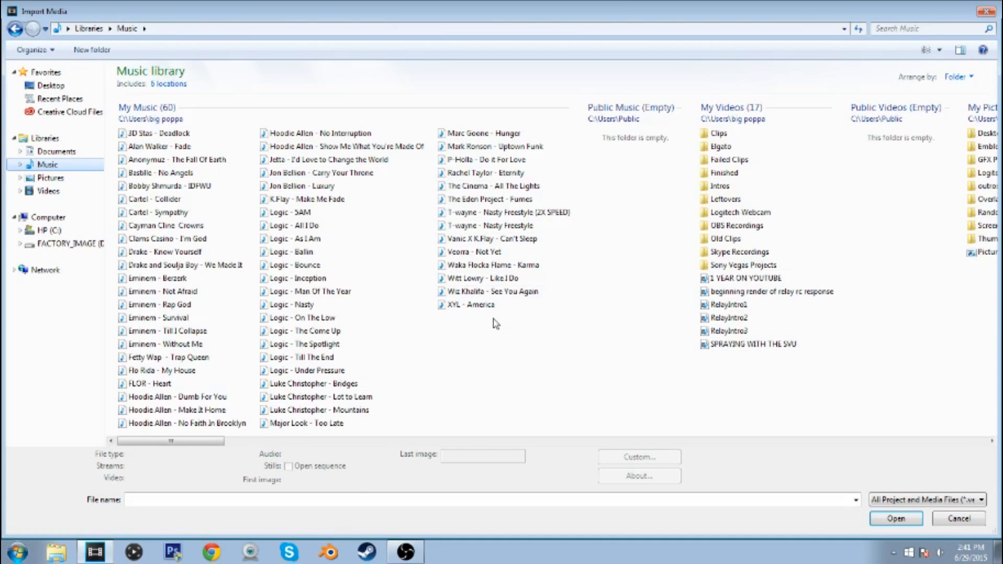
pyautogui.doubleClick(497, 253)
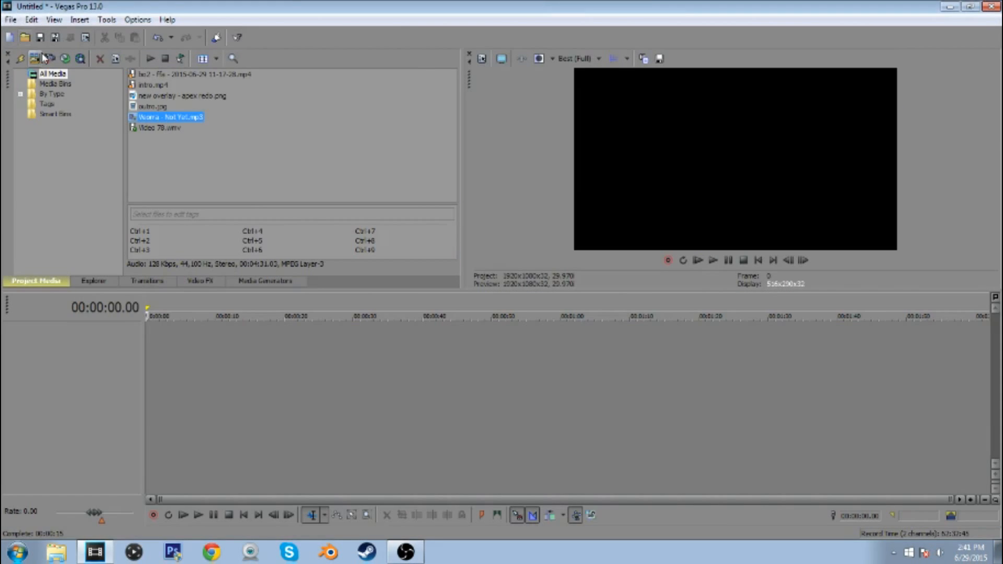
pyautogui.click(42, 56)
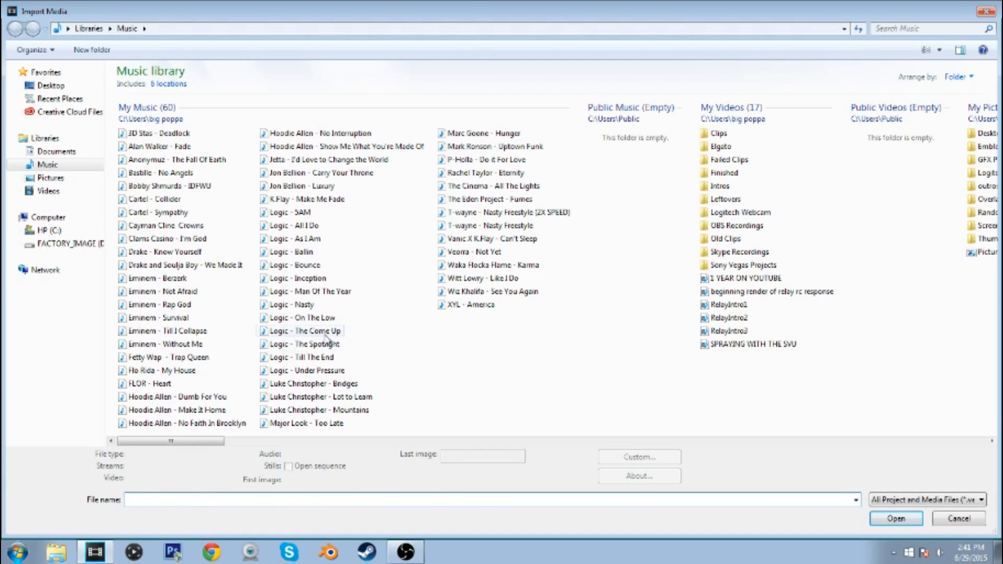
pyautogui.doubleClick(325, 335)
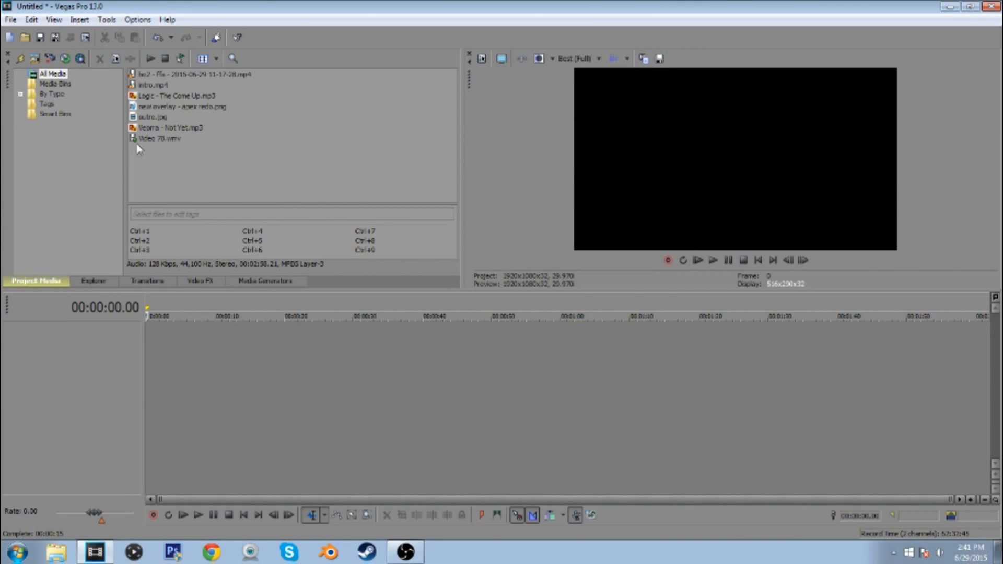
# Import the thumbnail image how did i miss that.jpg from the Thumbnails folder of the Pictures library
pyautogui.click(32, 58)
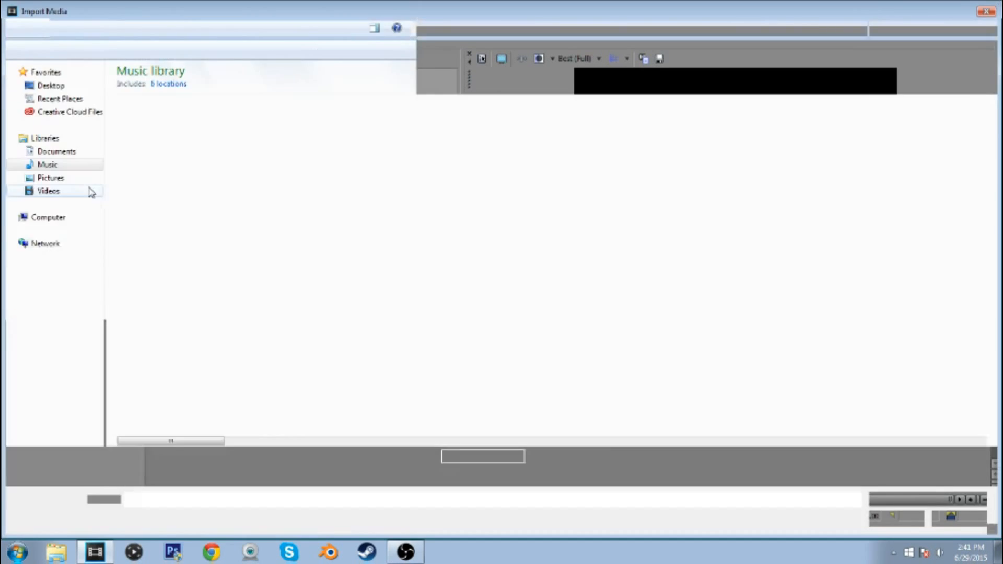
pyautogui.click(51, 177)
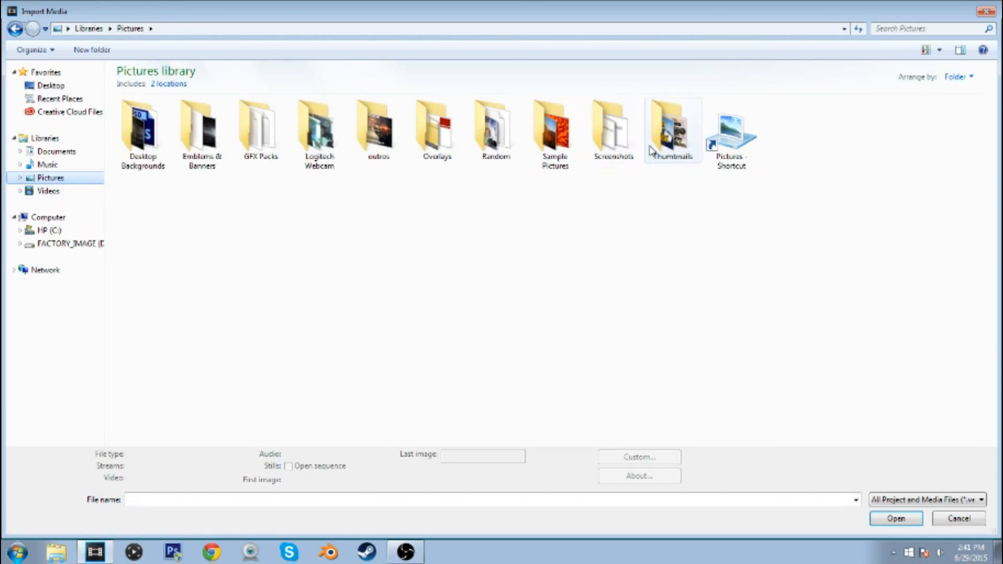
pyautogui.doubleClick(671, 130)
pyautogui.moveTo(992, 219)
pyautogui.mouseDown()
pyautogui.moveTo(994, 239)
pyautogui.moveTo(992, 214)
pyautogui.mouseUp()
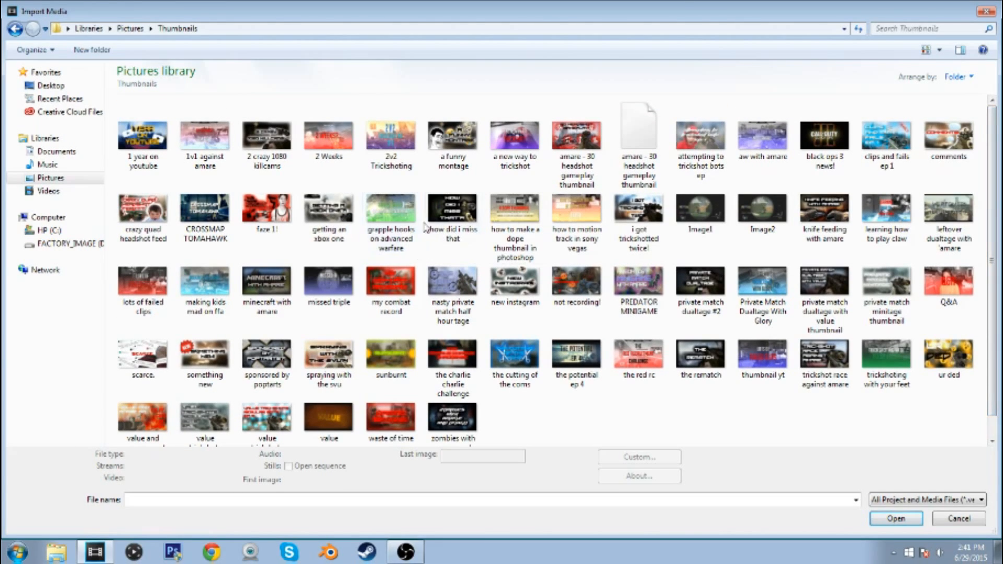
pyautogui.doubleClick(451, 220)
pyautogui.click(154, 172)
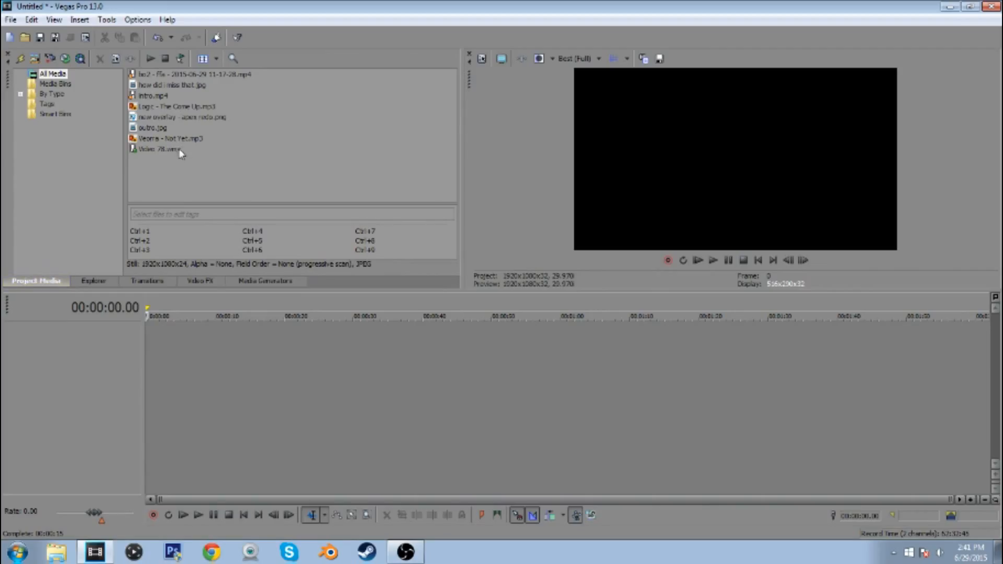
# Place intro.mp4 at the very start of the timeline and disable resampling on its video event
pyautogui.moveTo(160, 101); pyautogui.dragTo(162, 347)
pyautogui.click(274, 362)
pyautogui.rightClick(226, 346)
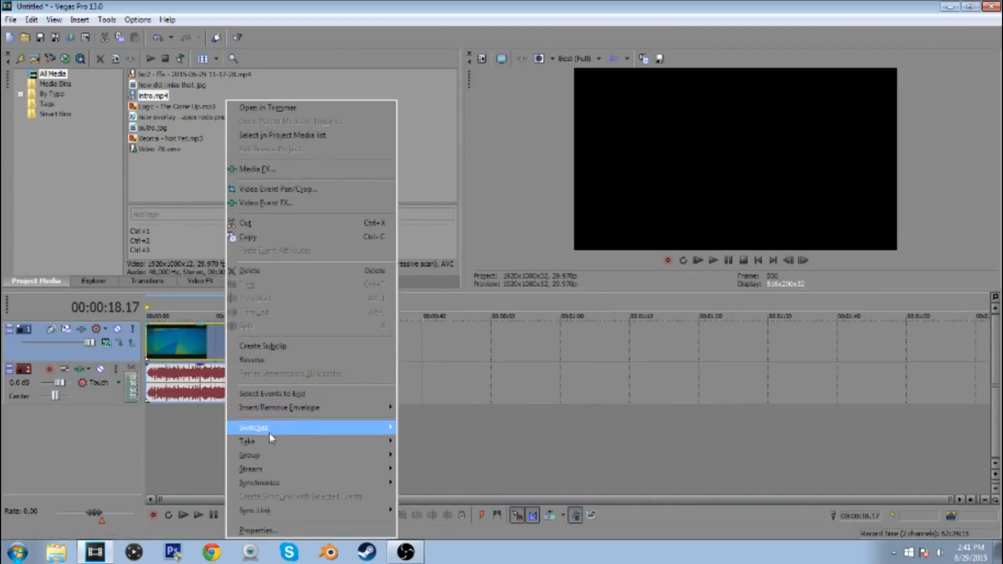
pyautogui.moveTo(268, 431)
pyautogui.click(424, 539)
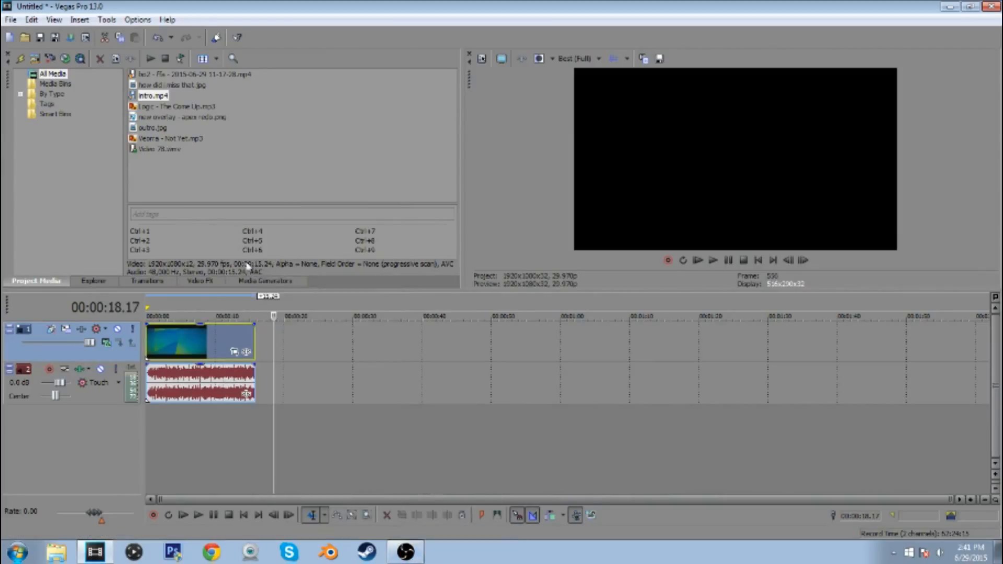
# Move the intro's audio onto a separate new audio track and lower that track's volume to -9 dB
pyautogui.click(757, 261)
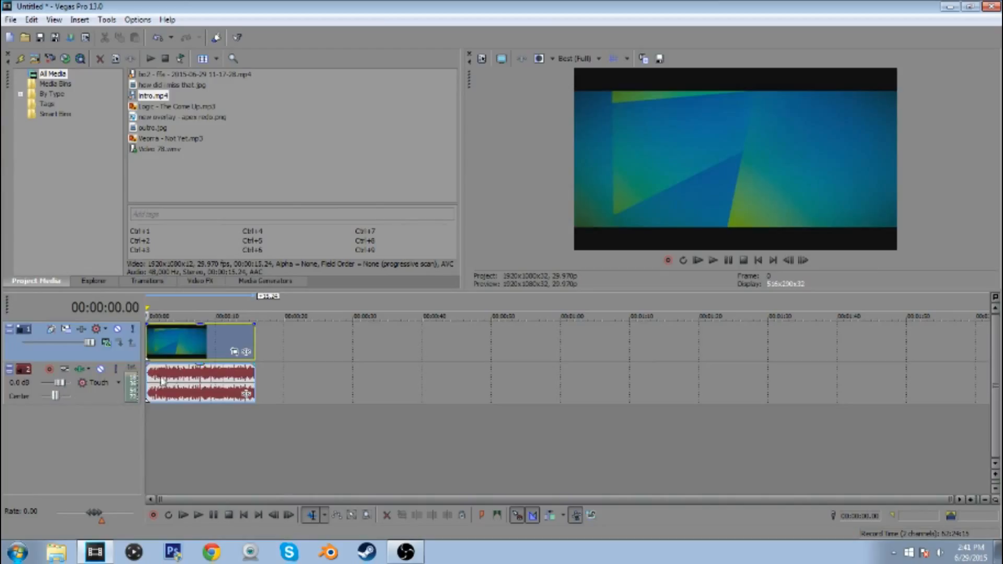
pyautogui.moveTo(162, 381); pyautogui.dragTo(57, 427)
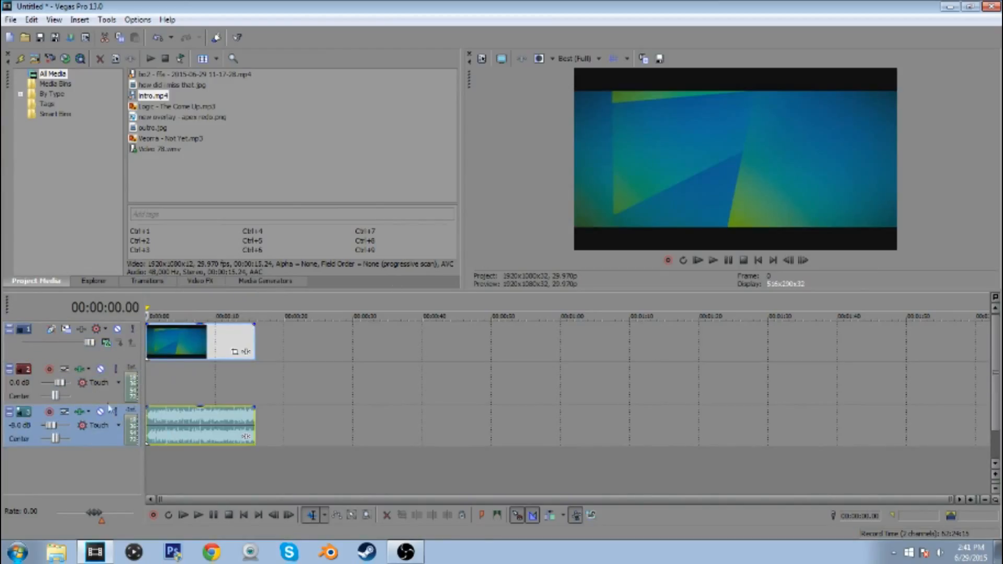
pyautogui.click(290, 382)
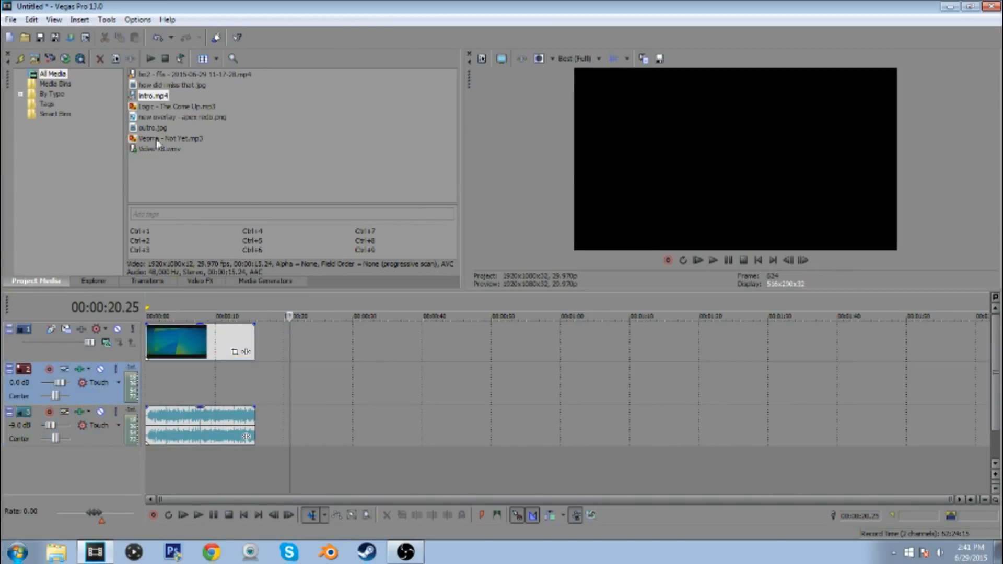
# Place Video 78.wmv directly after the intro and the bo2 - ffa gameplay clip on tracks beneath it, starting at 00:00:15.24
pyautogui.moveTo(157, 150); pyautogui.dragTo(261, 338)
pyautogui.scroll(-5, 260, 339)
pyautogui.click(161, 340)
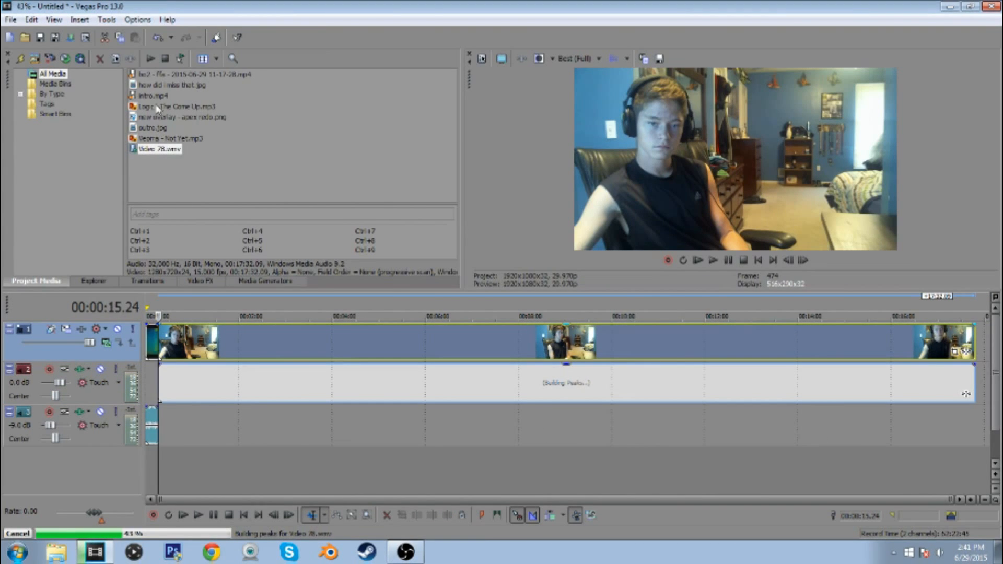
pyautogui.moveTo(162, 74); pyautogui.dragTo(167, 429)
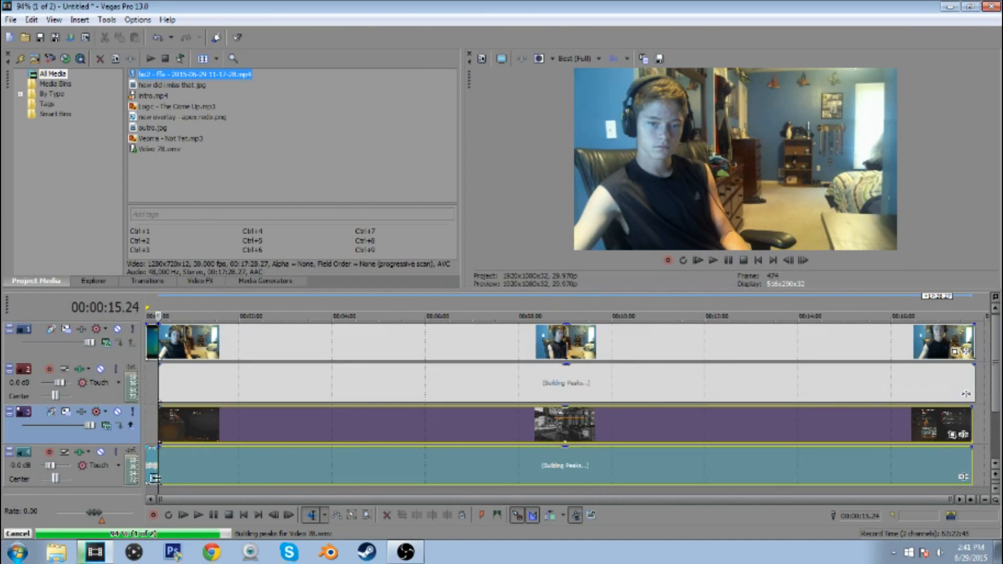
# Move the intro audio to its own bottom track, setting the gameplay audio track to 0 dB and the intro track to -9 dB
pyautogui.moveTo(150, 460)
pyautogui.mouseDown()
pyautogui.moveTo(148, 502)
pyautogui.moveTo(147, 456)
pyautogui.mouseUp()
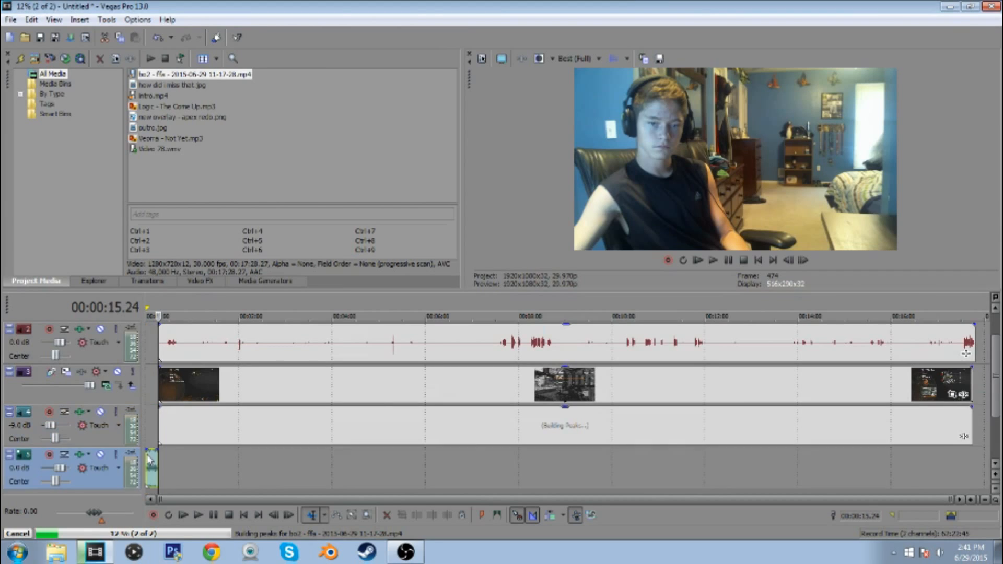
pyautogui.moveTo(46, 425); pyautogui.dragTo(55, 425)
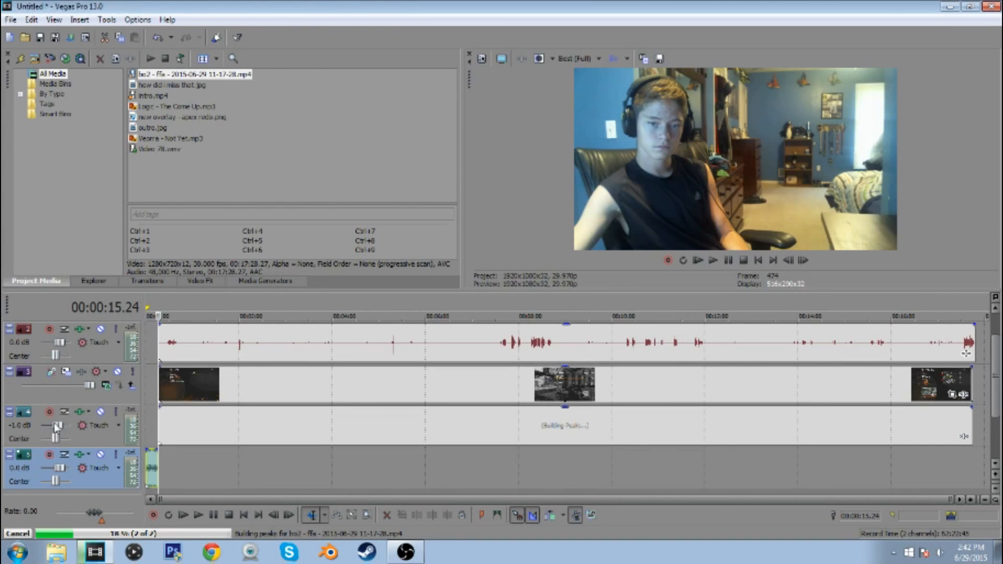
pyautogui.moveTo(59, 468); pyautogui.dragTo(54, 468)
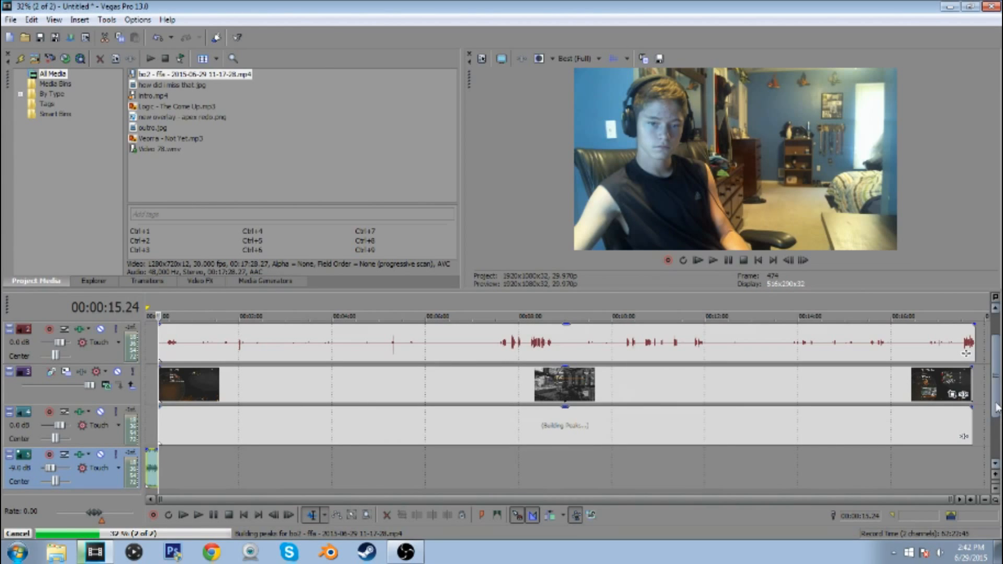
# Disable resampling on the gameplay video event and change the resample switch of the Video 78 webcam event
pyautogui.rightClick(947, 398)
pyautogui.moveTo(888, 429)
pyautogui.click(755, 535)
pyautogui.moveTo(996, 366); pyautogui.dragTo(994, 325)
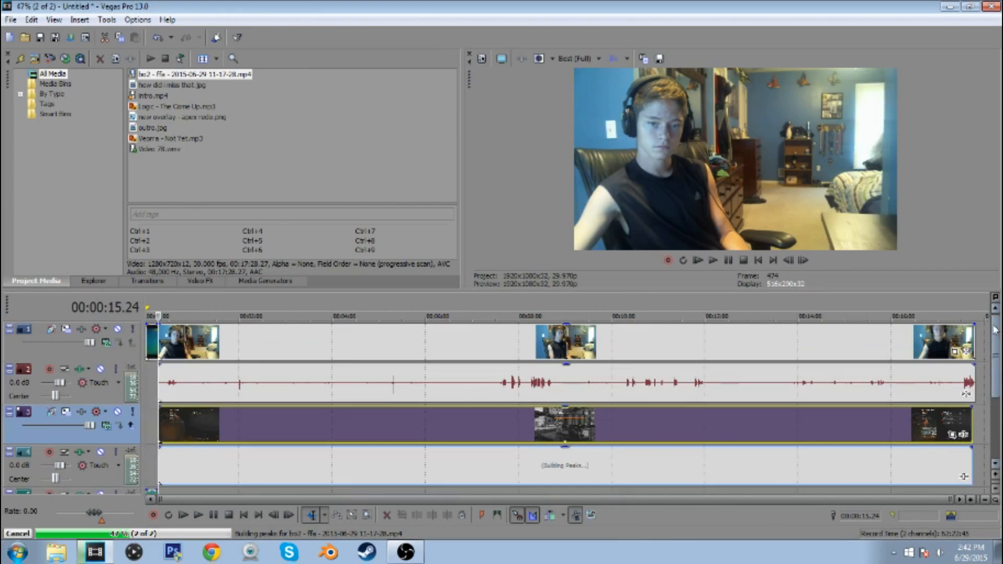
pyautogui.rightClick(966, 340)
pyautogui.moveTo(875, 431)
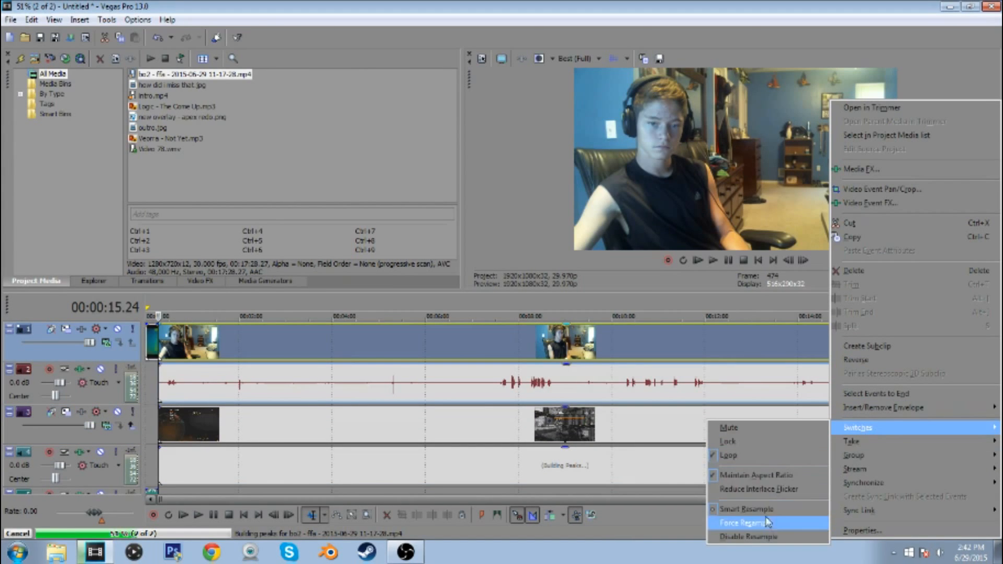
pyautogui.click(767, 522)
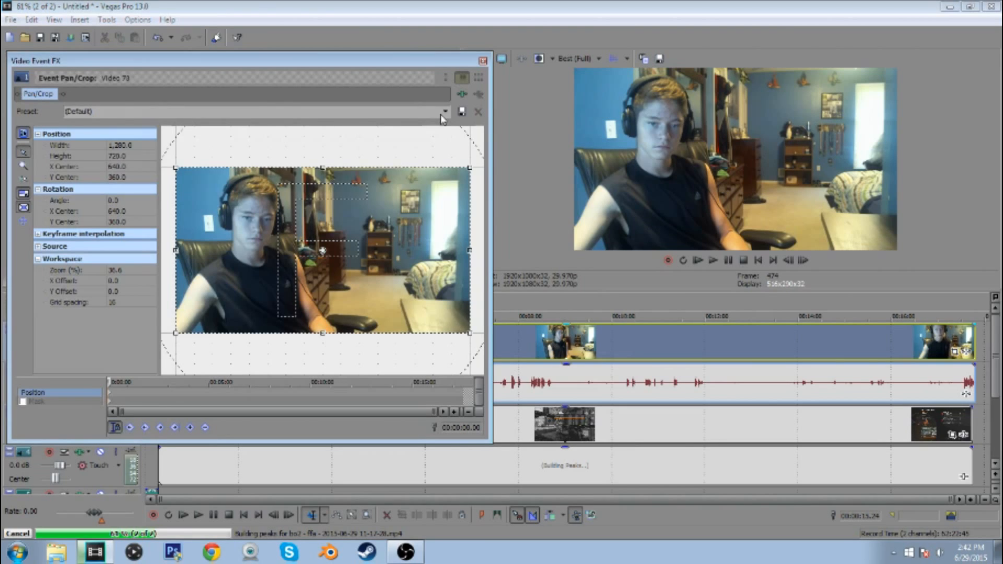
# Apply the facecam Pan/Crop preset to the Video 78 webcam clip and close its event effects window
pyautogui.click(444, 112)
pyautogui.click(75, 172)
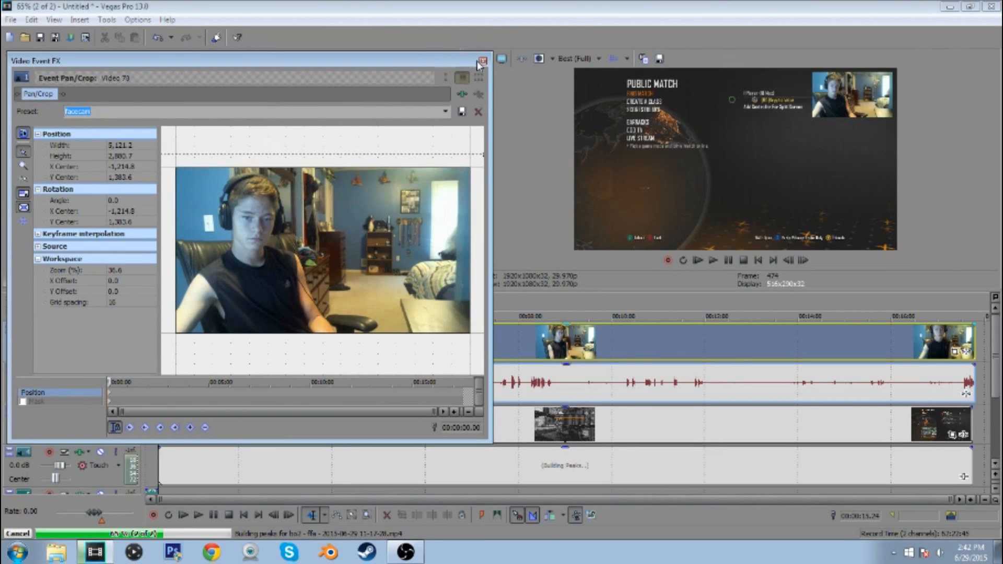
pyautogui.click(483, 60)
# Place new overlay - apex redo.png on a new top track from 00:00:15.24 and extend it over the first minutes of footage
pyautogui.moveTo(150, 118); pyautogui.dragTo(261, 360)
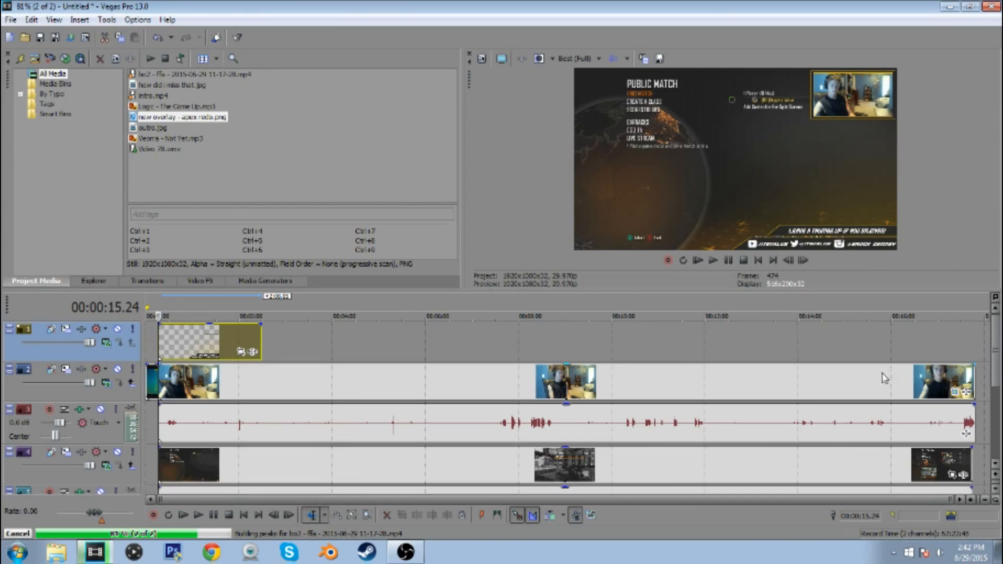
pyautogui.scroll(3, 359, 395)
pyautogui.click(173, 374)
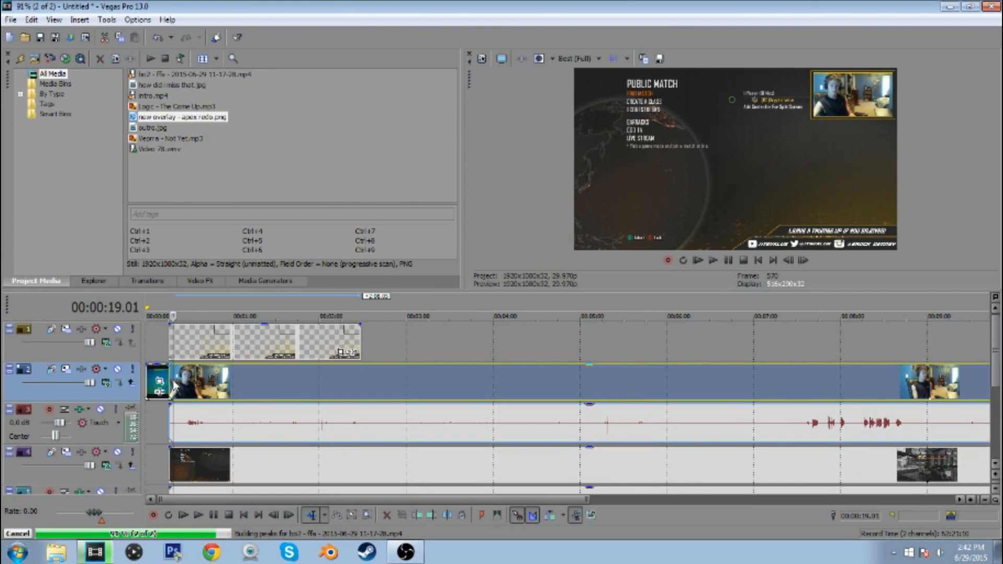
pyautogui.click(169, 380)
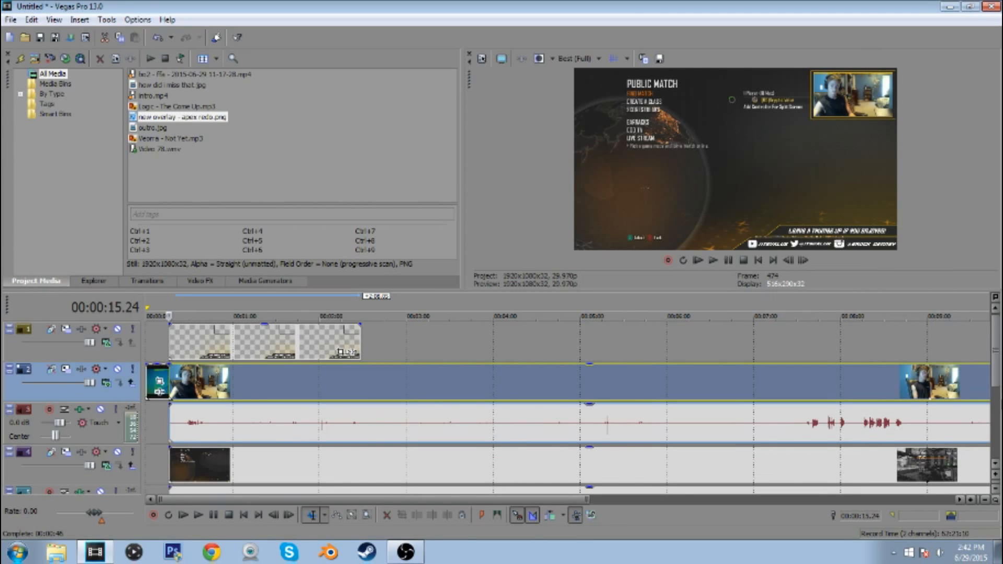
# Trim the start of the webcam clip and its audio to 00:00:29.20 and slide them back against the intro's end
pyautogui.scroll(3, 574, 439)
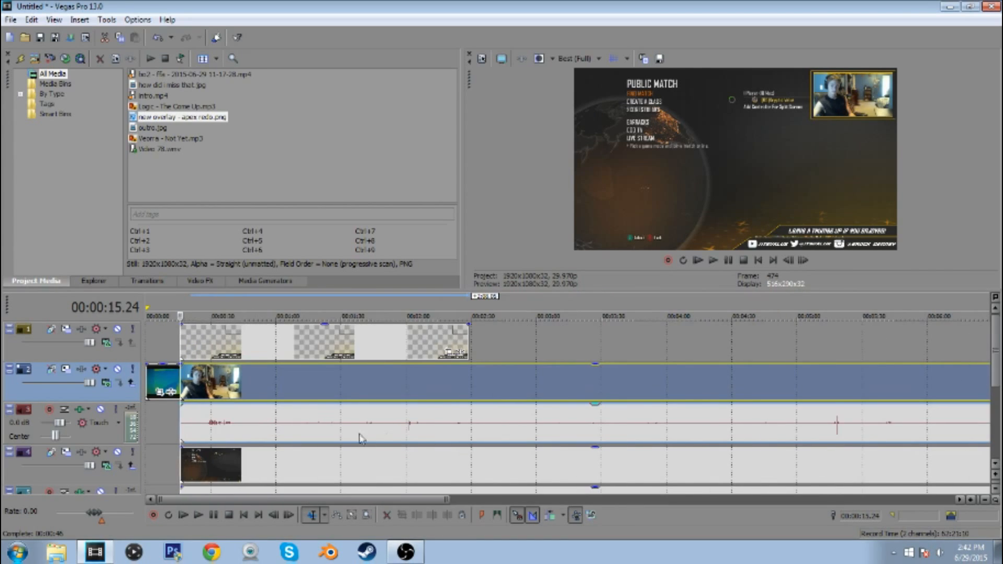
pyautogui.click(207, 433)
pyautogui.scroll(10, 222, 432)
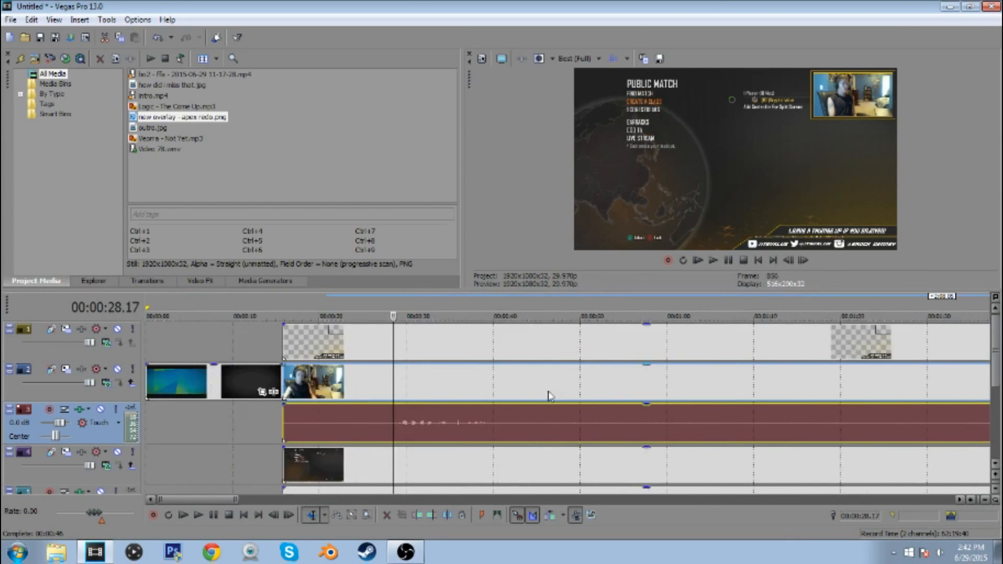
pyautogui.click(718, 262)
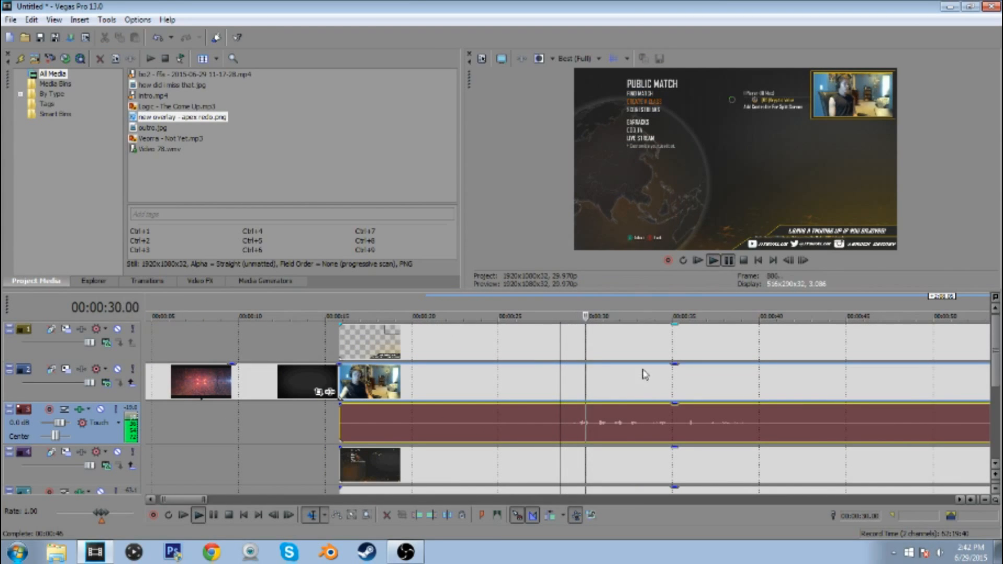
pyautogui.click(580, 427)
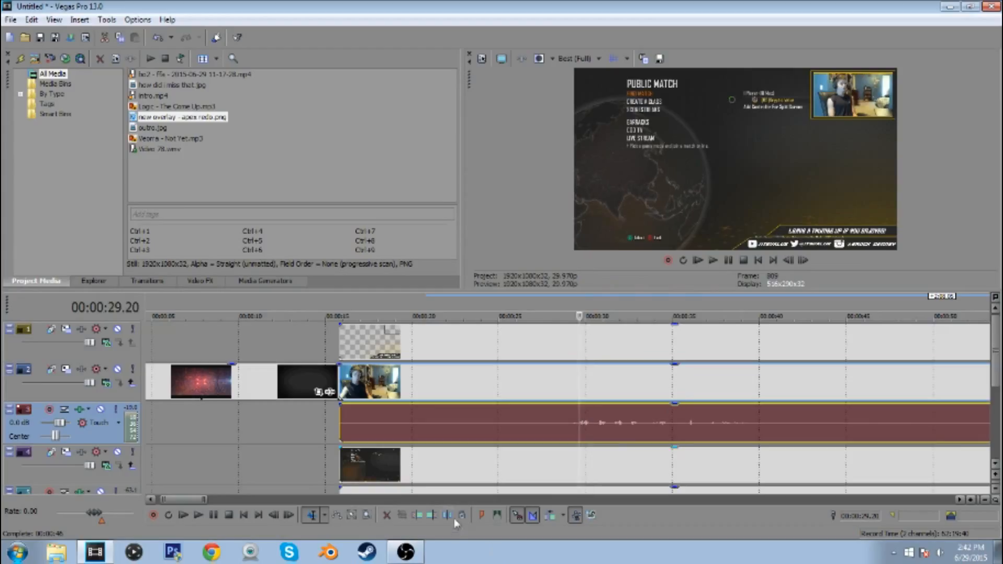
pyautogui.click(418, 517)
pyautogui.moveTo(624, 396); pyautogui.dragTo(339, 394)
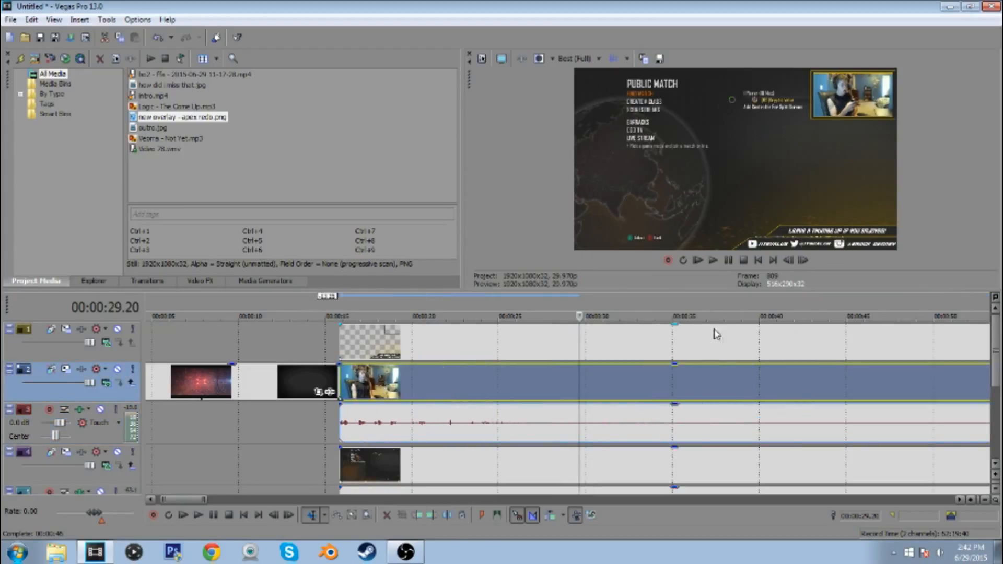
# Shift the gameplay clip later to start at about 00:00:19 and play it from just past 00:00:30
pyautogui.moveTo(694, 469); pyautogui.dragTo(791, 469)
pyautogui.click(729, 262)
pyautogui.scroll(2, 545, 462)
pyautogui.click(542, 465)
pyautogui.click(714, 261)
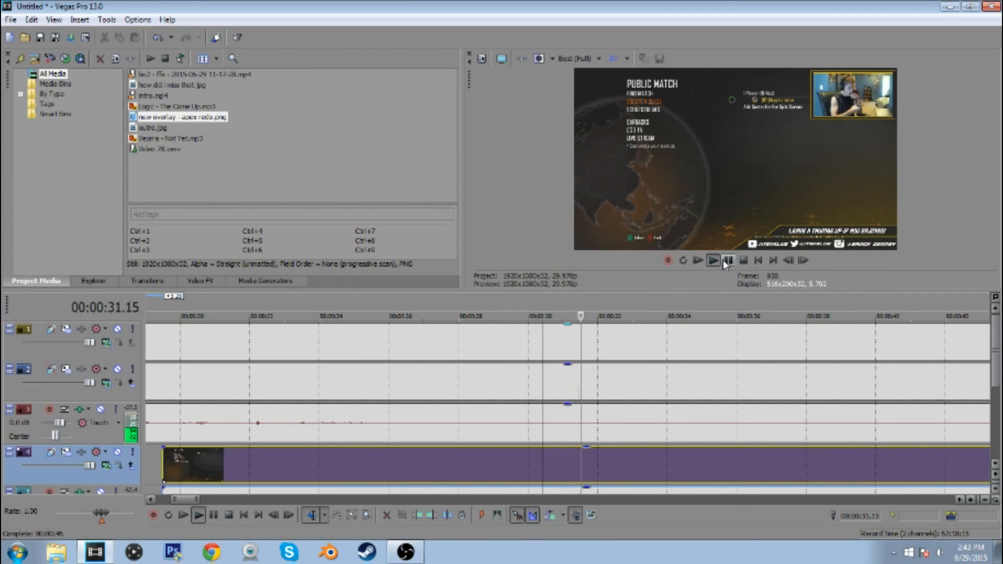
# Replay the gameplay around 00:00:27 and move frame by frame to park the cursor at the sync point, 00:00:30.06
pyautogui.click(727, 262)
pyautogui.click(400, 476)
pyautogui.click(713, 261)
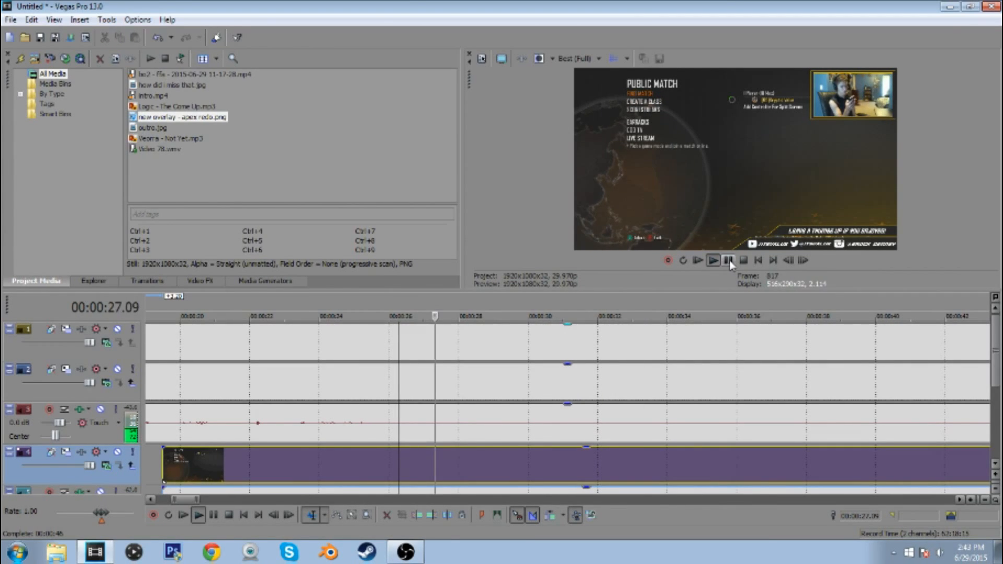
pyautogui.click(727, 261)
pyautogui.click(787, 261)
pyautogui.click(798, 265)
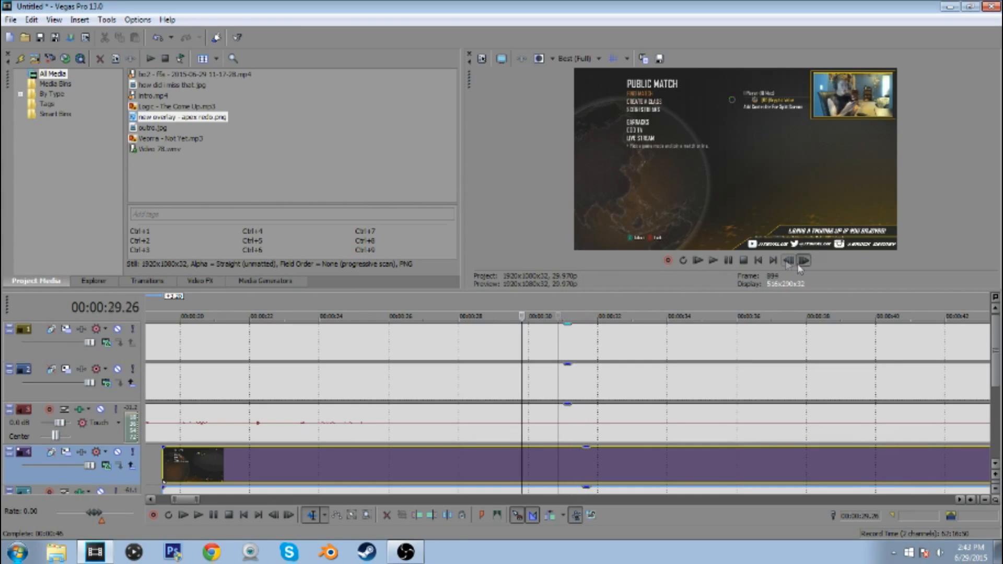
pyautogui.click(798, 265)
pyautogui.click(798, 265)
pyautogui.click(798, 265)
pyautogui.click(798, 265)
pyautogui.click(798, 265)
pyautogui.click(798, 265)
pyautogui.click(798, 264)
pyautogui.click(799, 266)
pyautogui.click(799, 266)
pyautogui.click(799, 266)
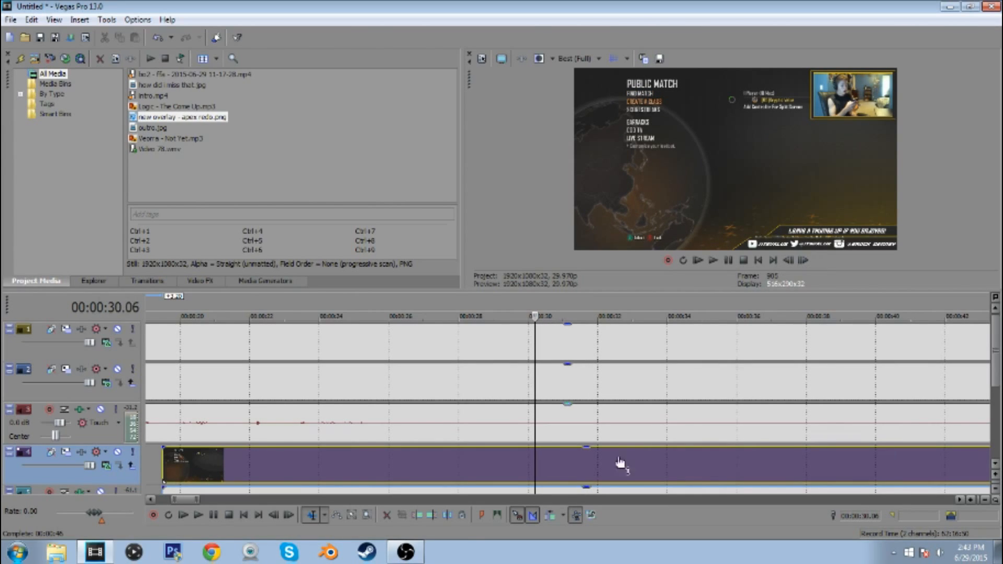
pyautogui.click(430, 516)
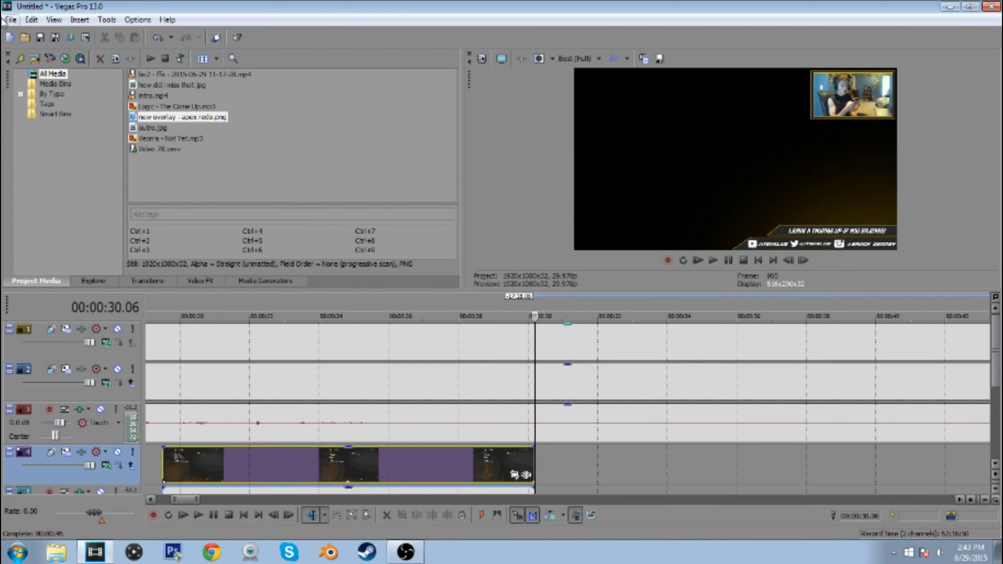
pyautogui.click(32, 20)
pyautogui.click(52, 33)
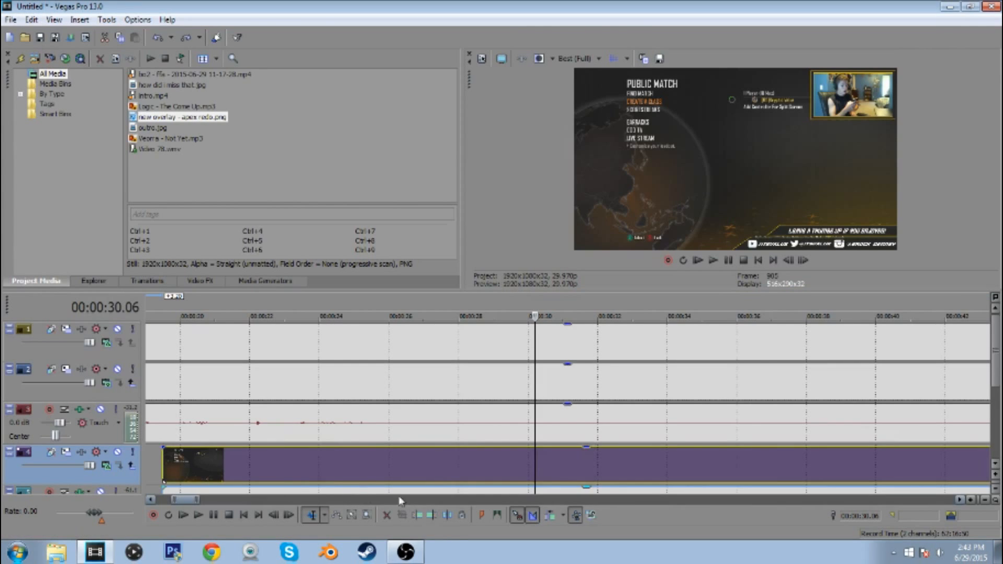
# Trim the gameplay clip's start to 00:00:30.06, slide it back to the intro's end, and select it together with the webcam events
pyautogui.click(417, 515)
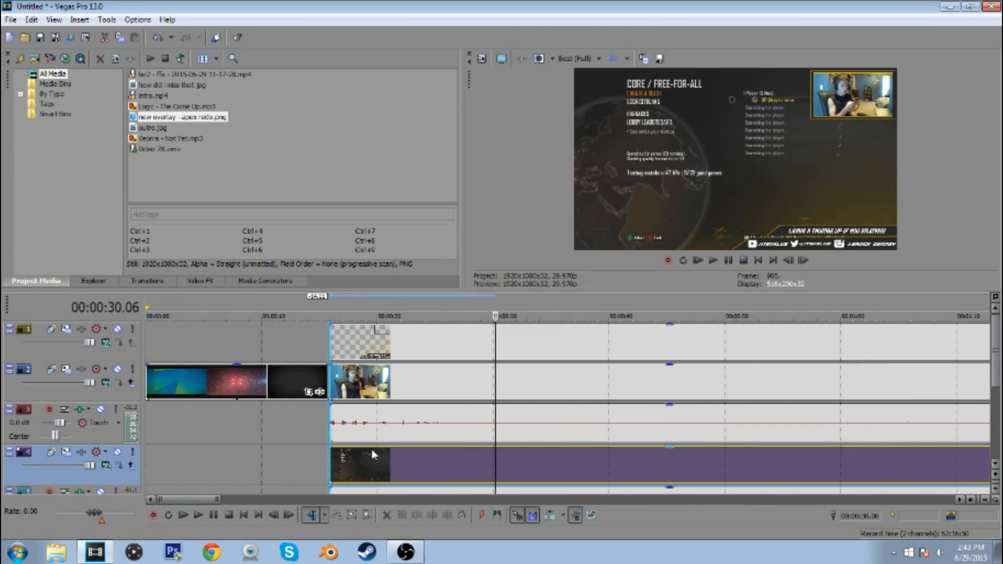
pyautogui.keyDown('ctrl'); pyautogui.click(443, 418); pyautogui.keyUp('ctrl')
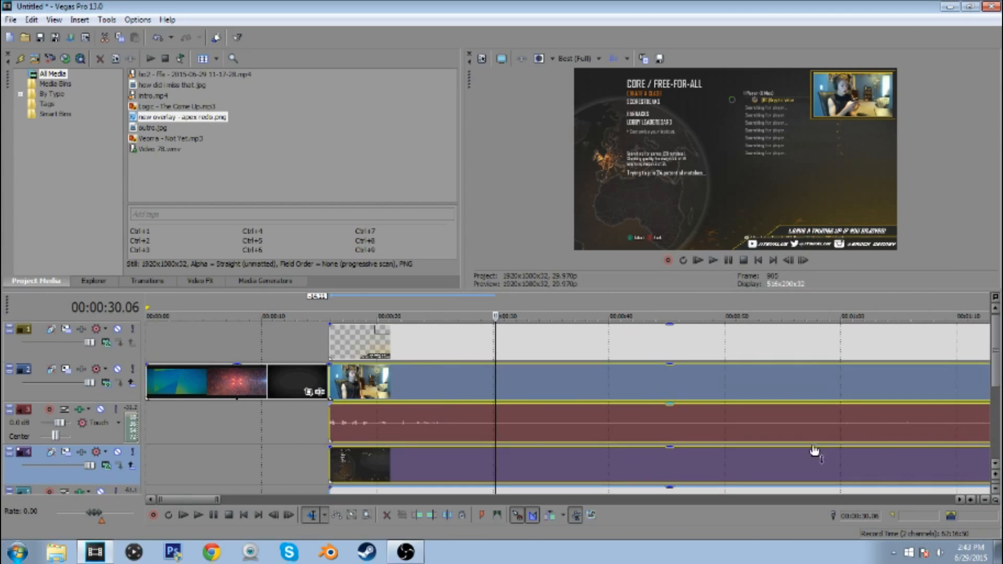
pyautogui.moveTo(996, 380); pyautogui.dragTo(996, 442)
pyautogui.keyDown('ctrl'); pyautogui.click(434, 382); pyautogui.keyUp('ctrl')
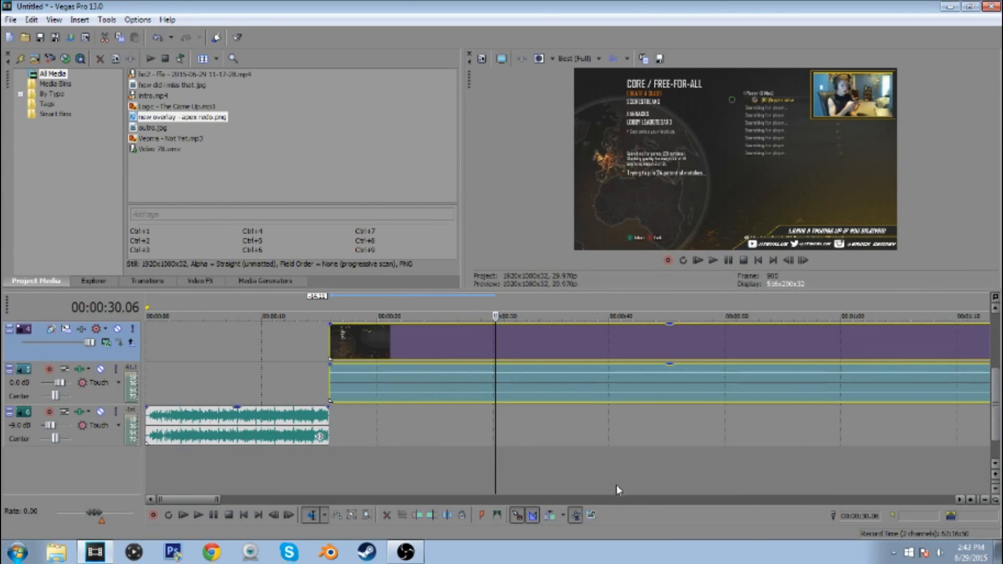
pyautogui.click(331, 346)
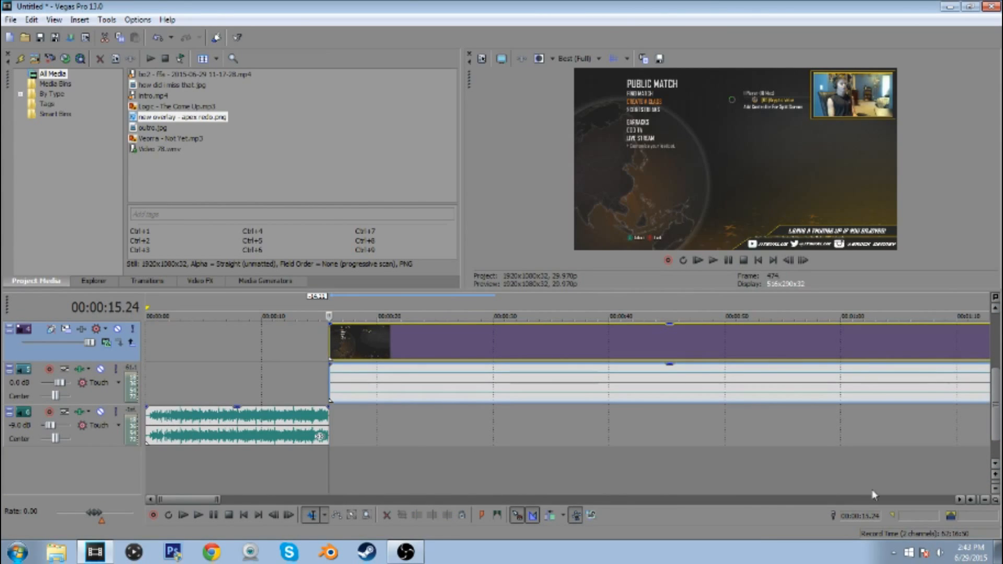
# Find where the commentary resumes after 00:07:23 and trim the start of the webcam clip and its audio to 00:07:27.03
pyautogui.moveTo(994, 410); pyautogui.dragTo(994, 375)
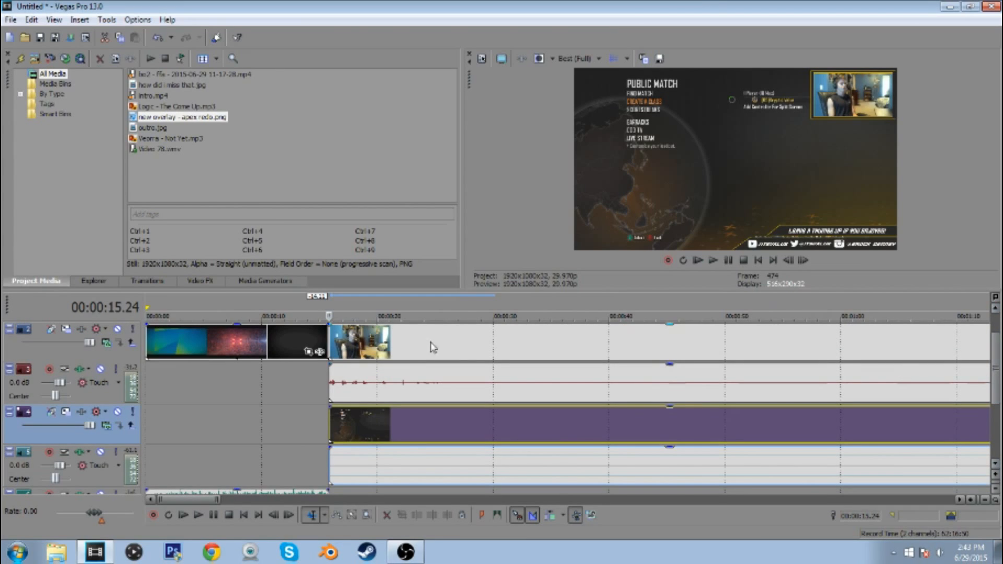
pyautogui.scroll(8, 582, 410)
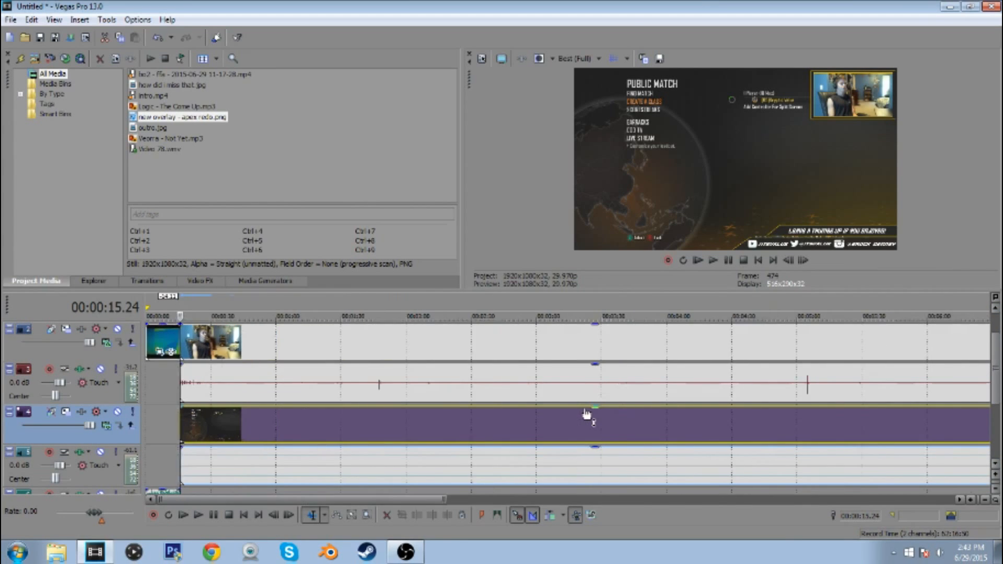
pyautogui.click(488, 392)
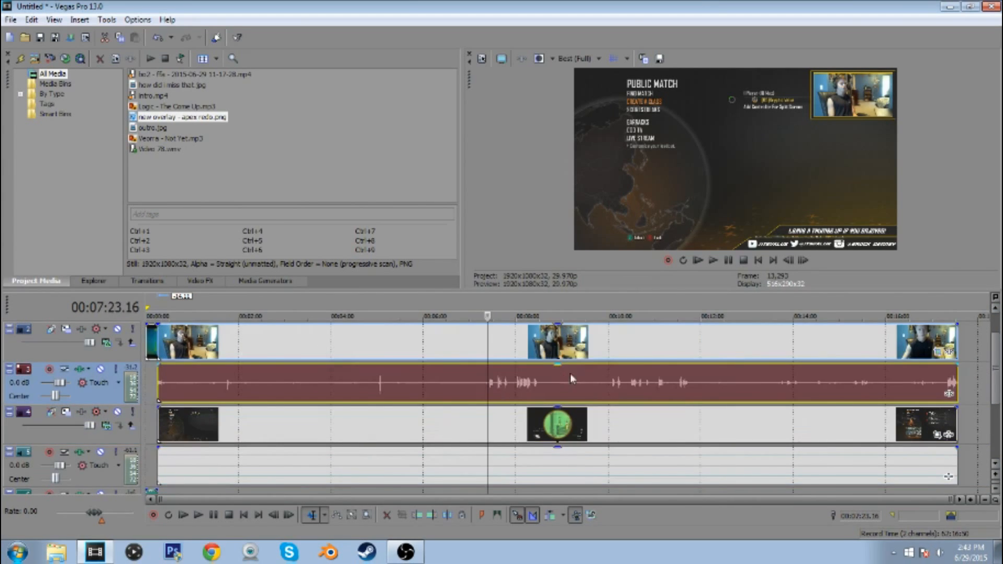
pyautogui.scroll(3, 600, 386)
pyautogui.click(726, 261)
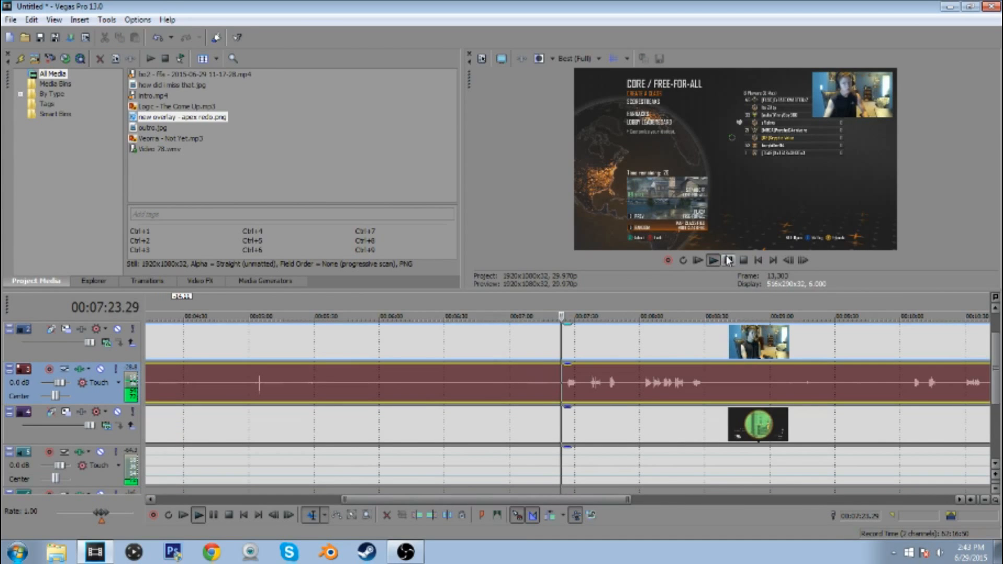
pyautogui.scroll(3, 629, 353)
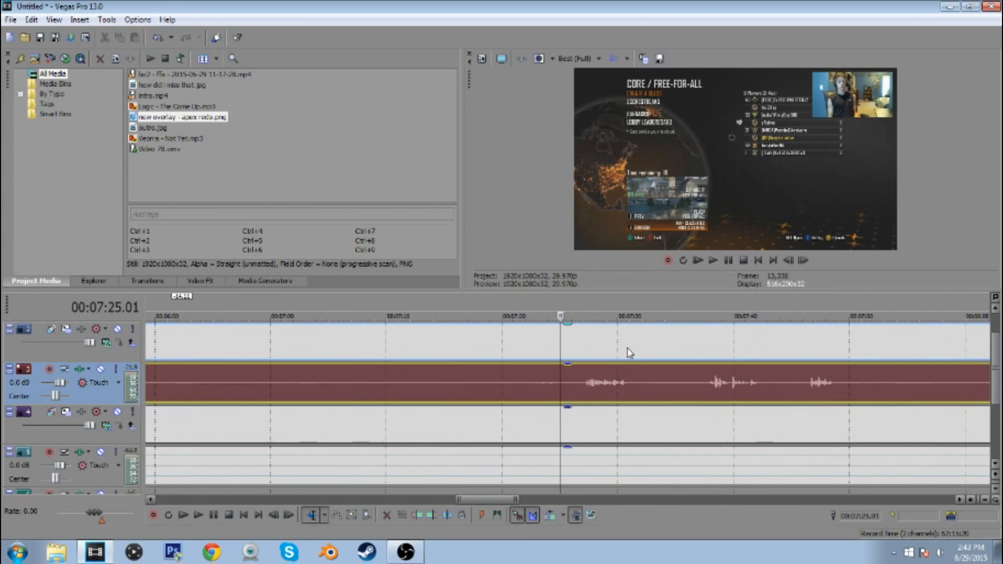
pyautogui.click(584, 390)
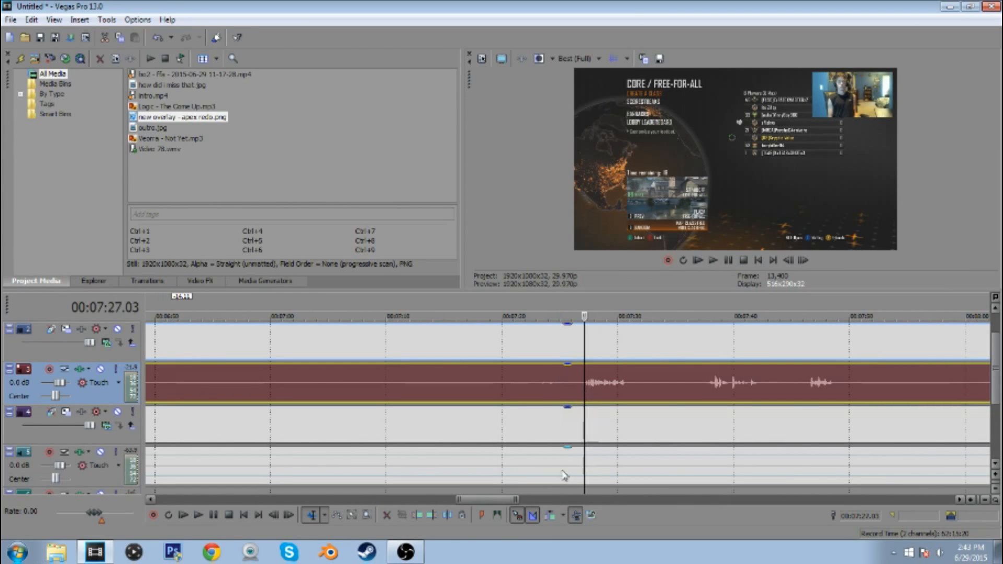
pyautogui.click(416, 516)
# Trim the start of the gameplay clip and its audio to the same point, 00:07:27.03
pyautogui.scroll(-4, 513, 401)
pyautogui.scroll(-2, 512, 407)
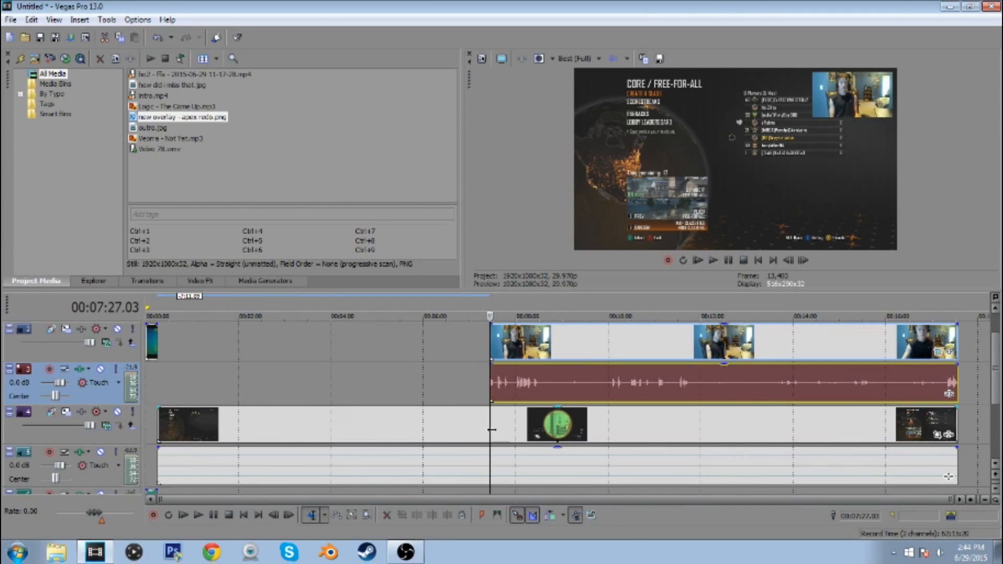
pyautogui.click(490, 429)
pyautogui.click(418, 515)
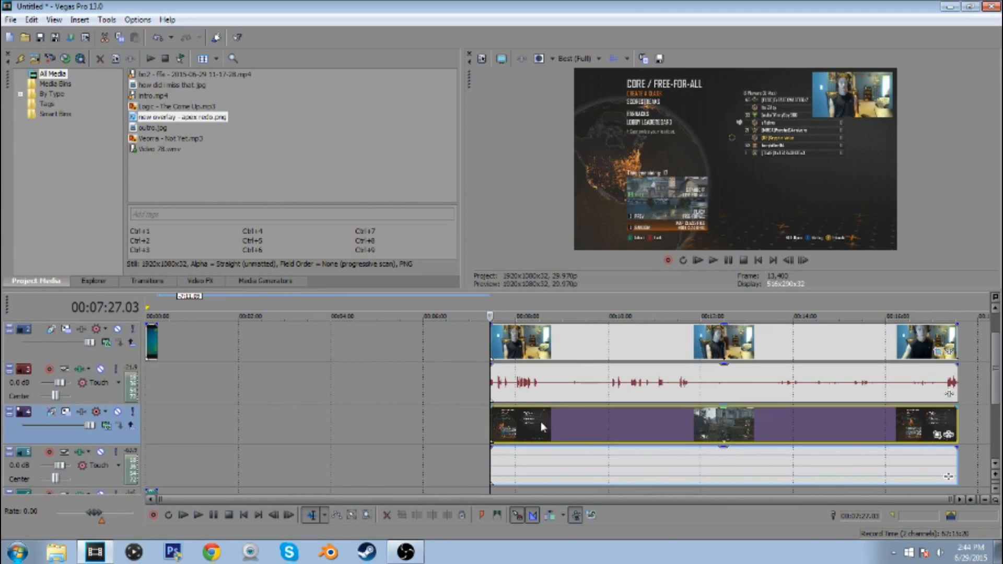
# Combine the webcam and gameplay events with their audio and move them together to the intro's end
pyautogui.keyDown('ctrl'); pyautogui.click(570, 467); pyautogui.keyUp('ctrl')
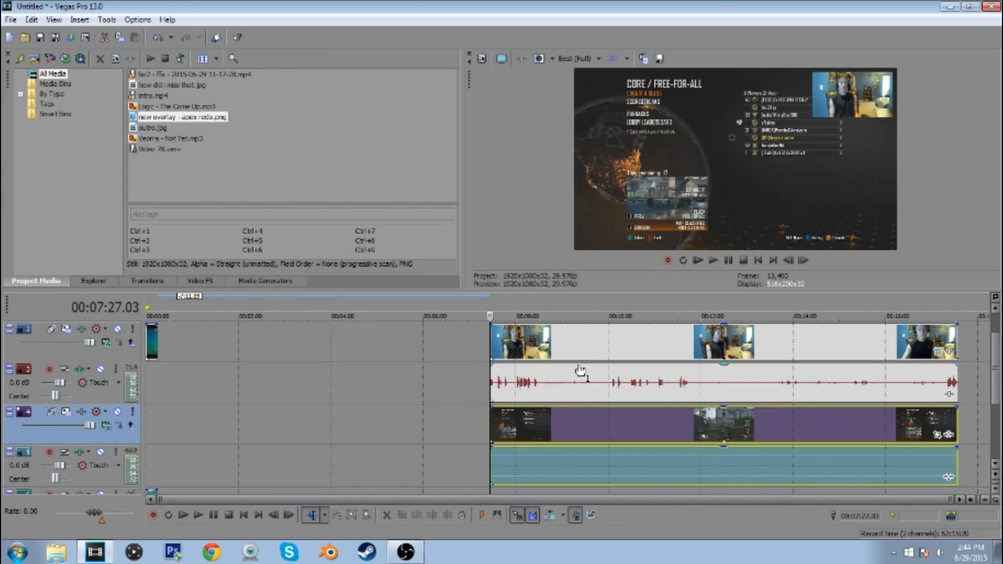
pyautogui.keyDown('ctrl'); pyautogui.click(582, 389); pyautogui.keyUp('ctrl')
pyautogui.click(466, 375)
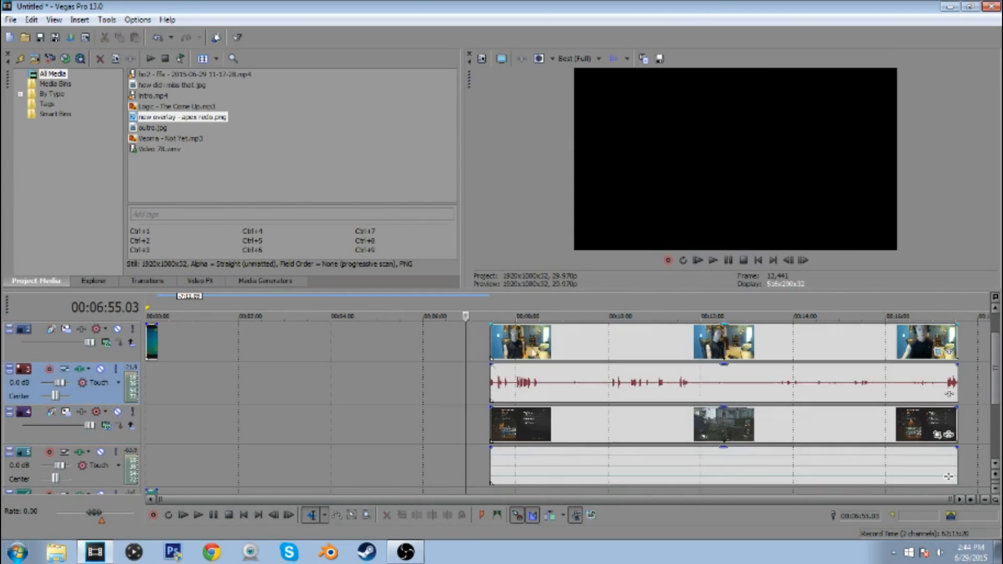
pyautogui.moveTo(561, 345); pyautogui.dragTo(163, 343)
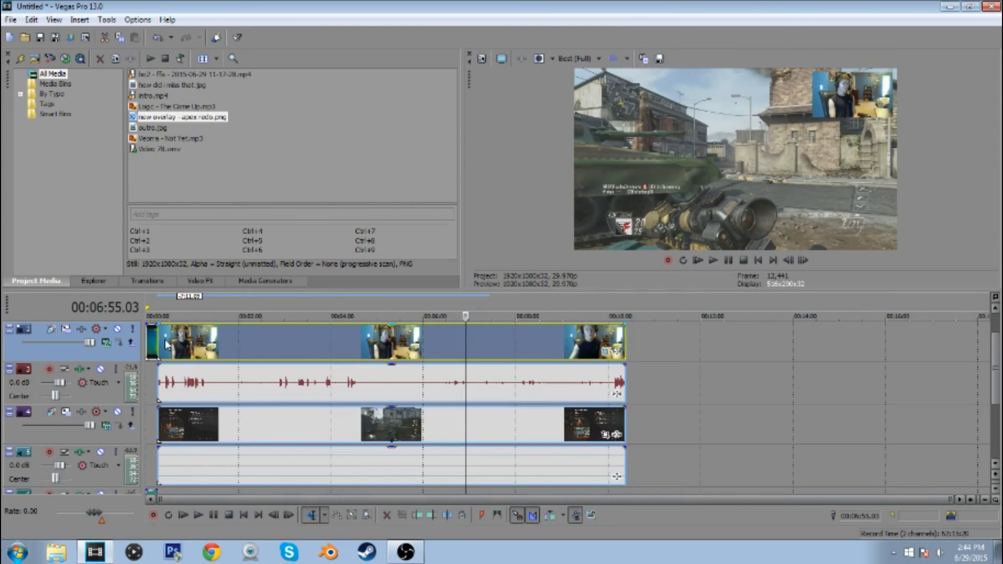
# Play from 00:00:15.24 and split the webcam and gameplay events with their audio at 00:00:19.10
pyautogui.click(161, 340)
pyautogui.scroll(4, 390, 377)
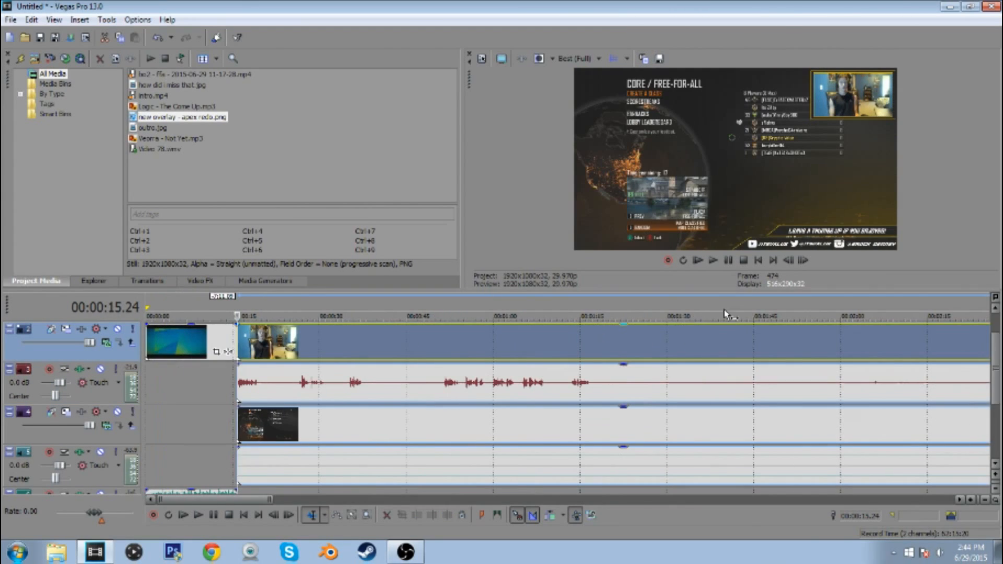
pyautogui.click(714, 262)
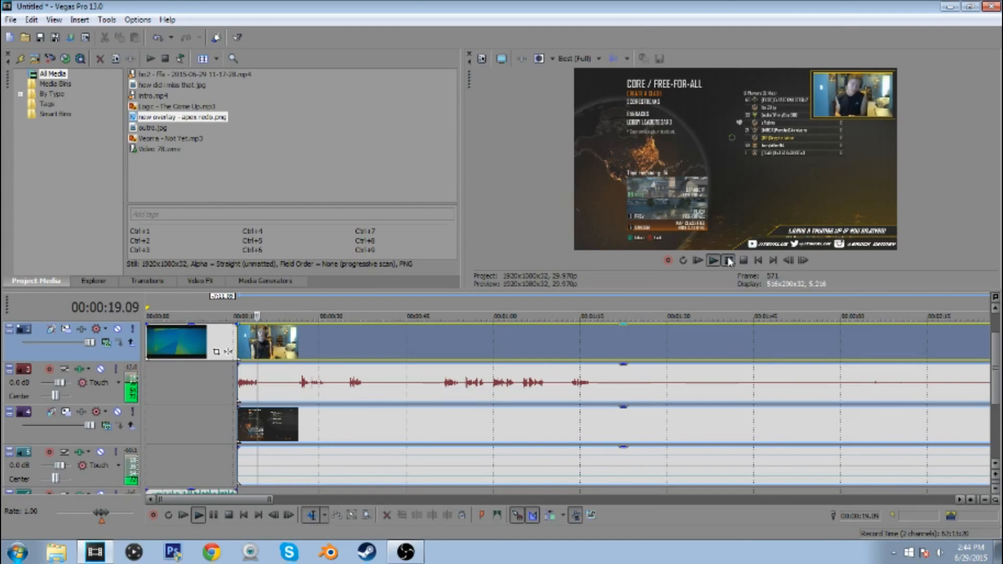
pyautogui.click(729, 260)
pyautogui.press('s')
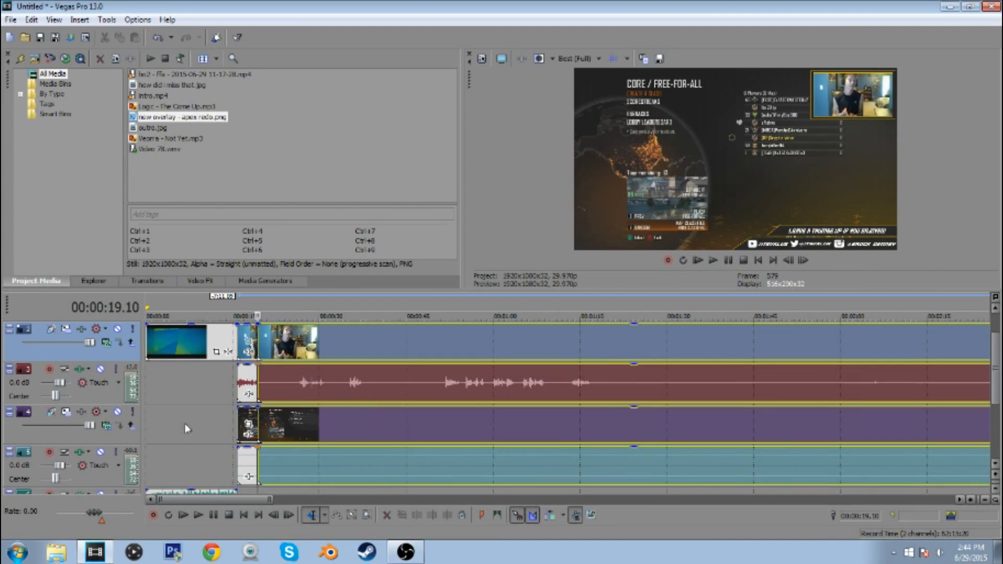
# Trim the second segment's start to 00:00:26.18 on all webcam and gameplay tracks and slide it back to the split at 00:00:19.10
pyautogui.click(299, 394)
pyautogui.scroll(5, 548, 410)
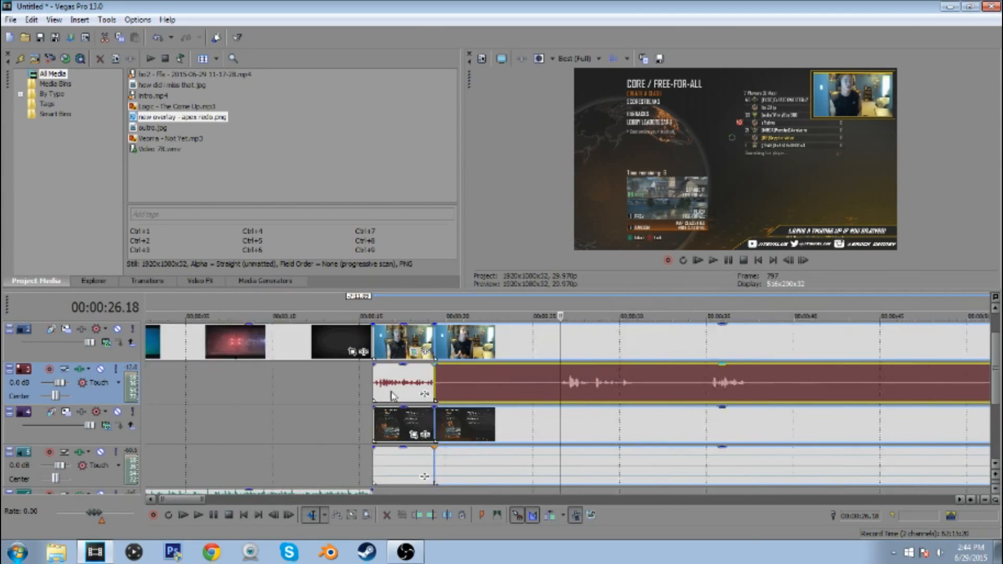
pyautogui.moveTo(611, 384); pyautogui.dragTo(406, 380)
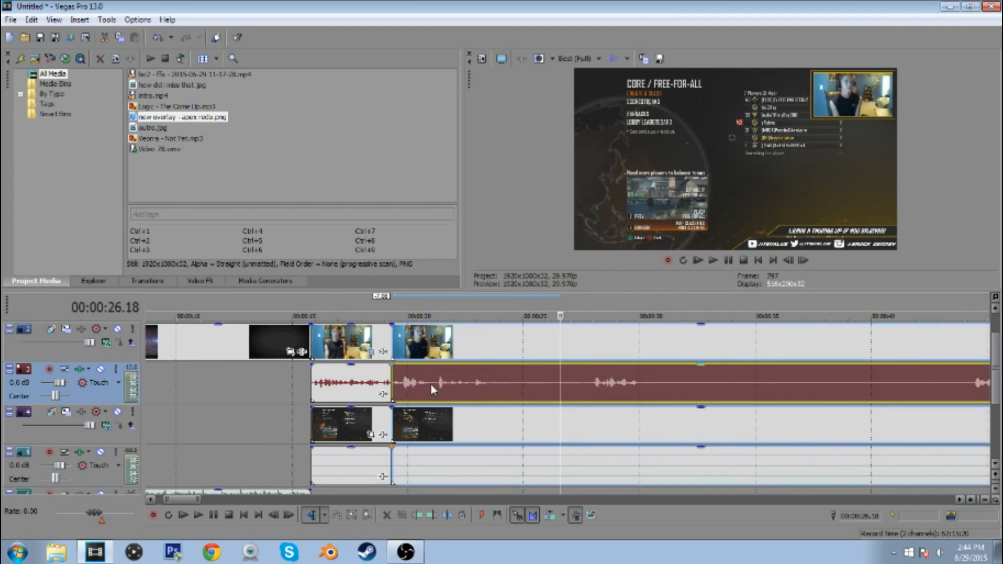
# Play from 00:00:20.16, split all webcam and gameplay tracks after the second segment's speech, and slide the remainder, trimmed to 00:00:27.29, back to the split
pyautogui.click(419, 389)
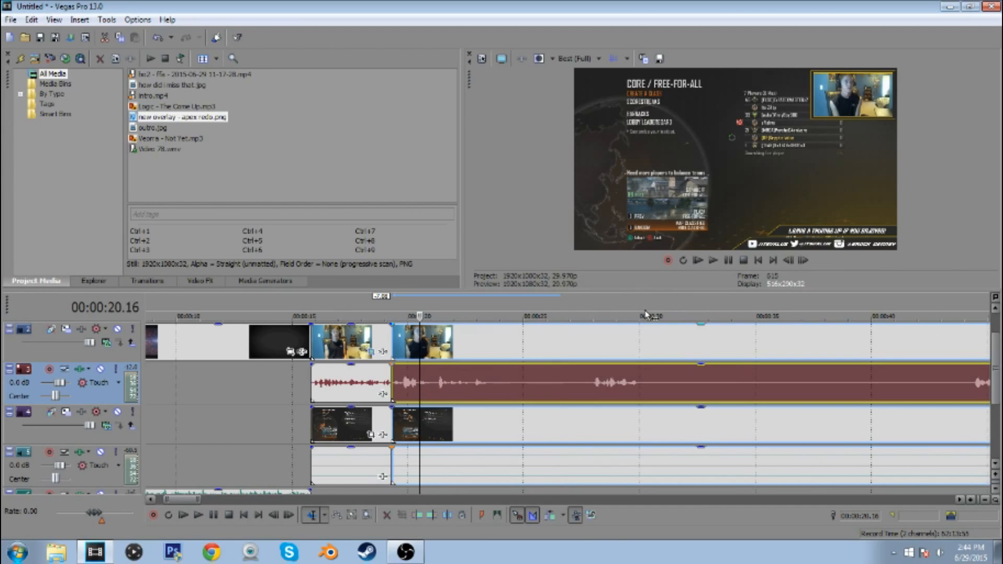
pyautogui.click(713, 261)
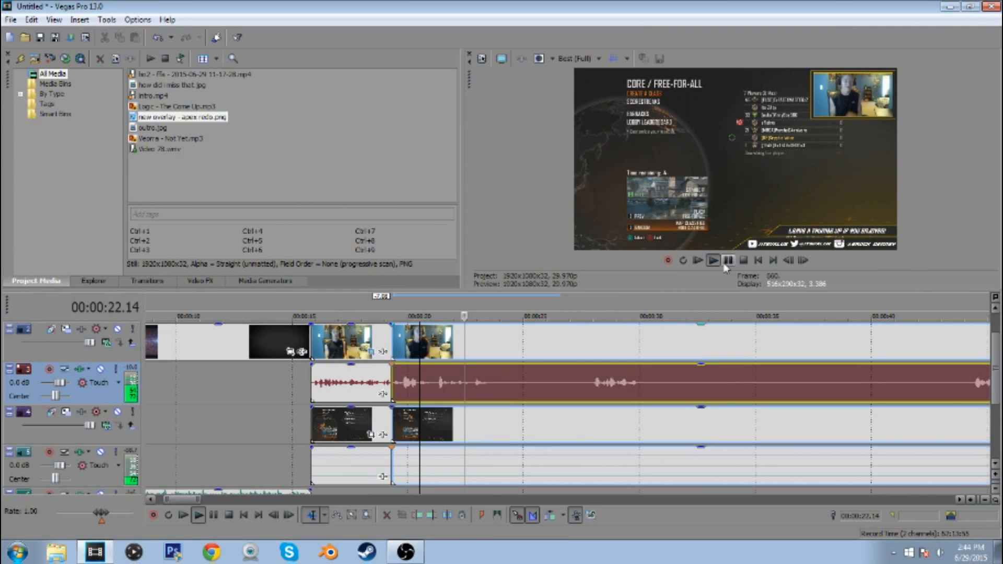
pyautogui.click(728, 260)
pyautogui.press('s')
pyautogui.click(591, 387)
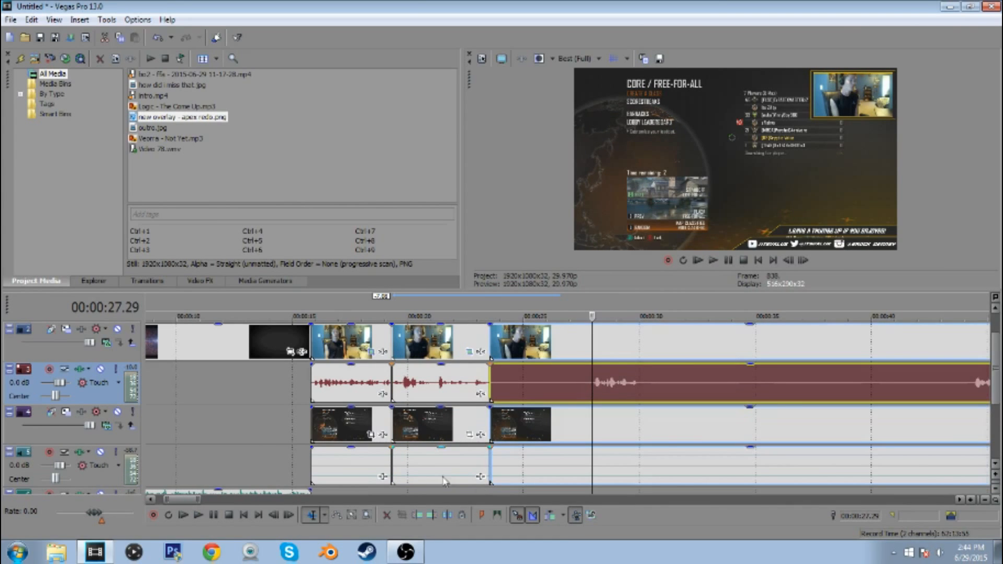
pyautogui.moveTo(615, 382); pyautogui.dragTo(506, 384)
# Split the third segment on all tracks at 00:00:25.18, trim the remainder's start to the speech near 00:00:40, and slide it back to the split
pyautogui.click(521, 386)
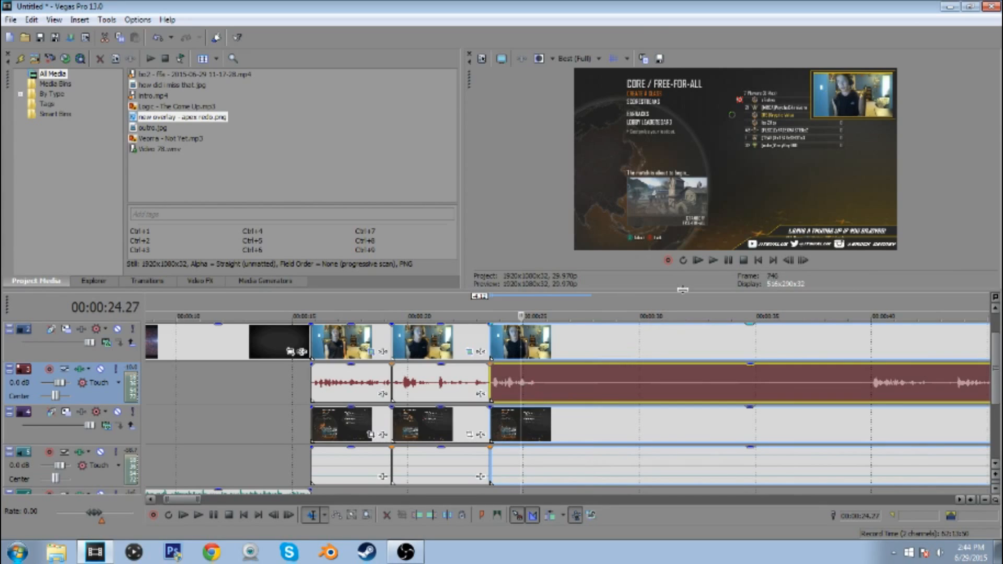
pyautogui.click(713, 260)
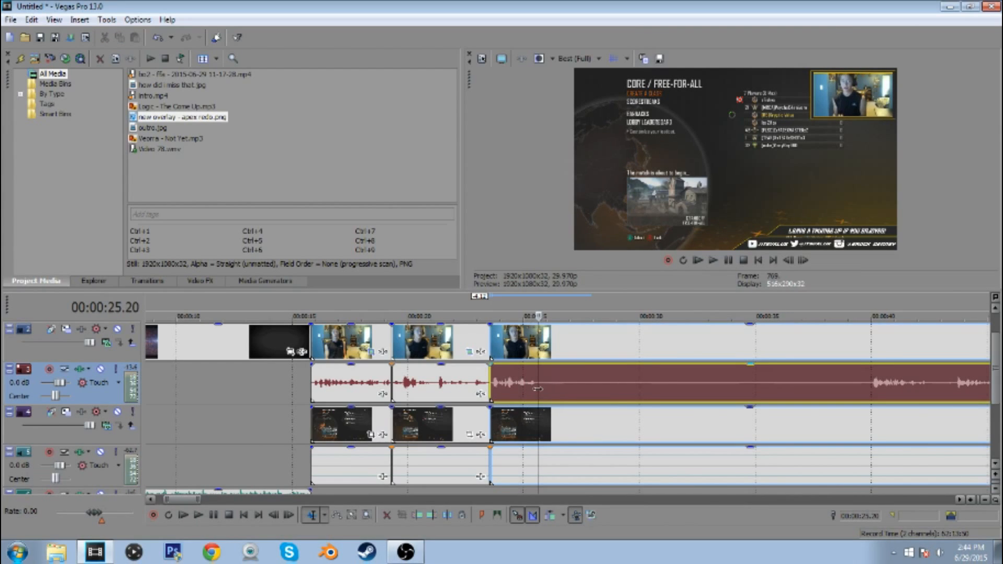
pyautogui.press('s')
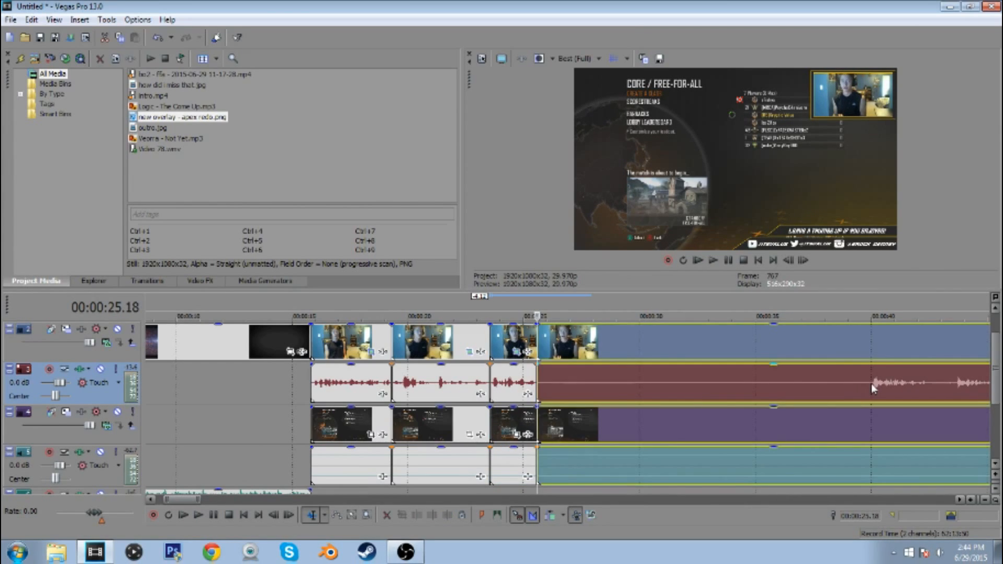
pyautogui.click(872, 388)
pyautogui.click(416, 515)
pyautogui.moveTo(885, 355); pyautogui.dragTo(543, 355)
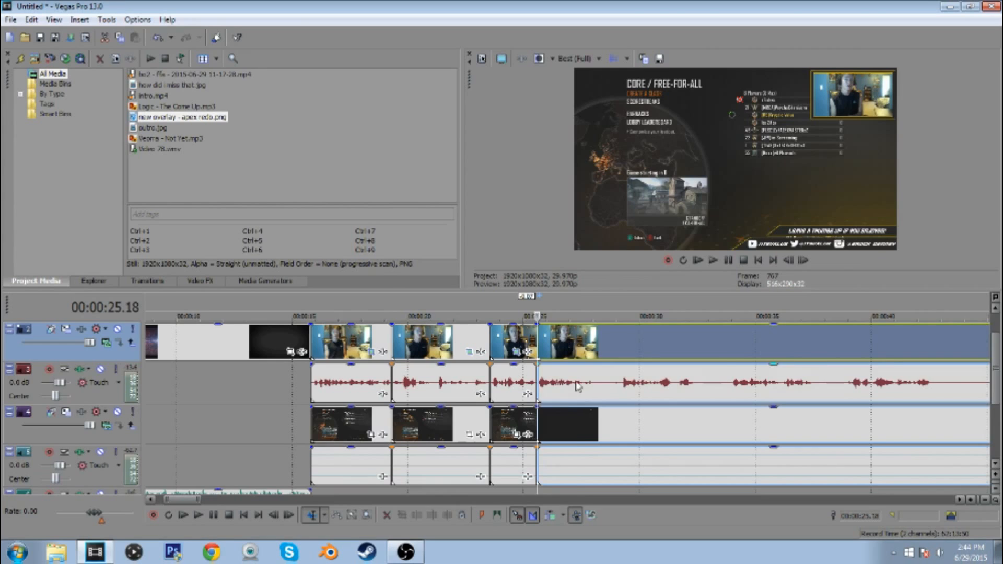
# Play the fourth segment, cut out the silent part after its first speech, and close the gap on all tracks
pyautogui.click(575, 389)
pyautogui.click(714, 262)
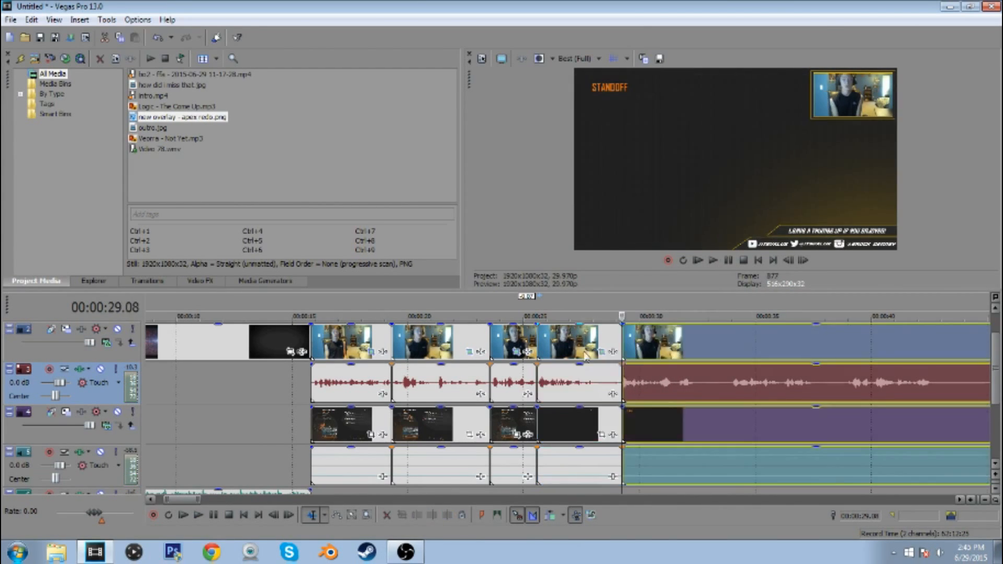
pyautogui.click(585, 356)
pyautogui.press('Delete')
pyautogui.moveTo(668, 355); pyautogui.dragTo(584, 355)
# Trim a further stretch off the remainder's start and slide it back against the fourth segment's end
pyautogui.click(570, 355)
pyautogui.click(713, 260)
pyautogui.click(447, 516)
pyautogui.click(644, 386)
pyautogui.click(417, 515)
pyautogui.moveTo(679, 354); pyautogui.dragTo(622, 354)
# Split the fifth segment after its speech, trim the remainder's start to 00:00:32.25, and slide it back to the split
pyautogui.click(589, 355)
pyautogui.click(714, 261)
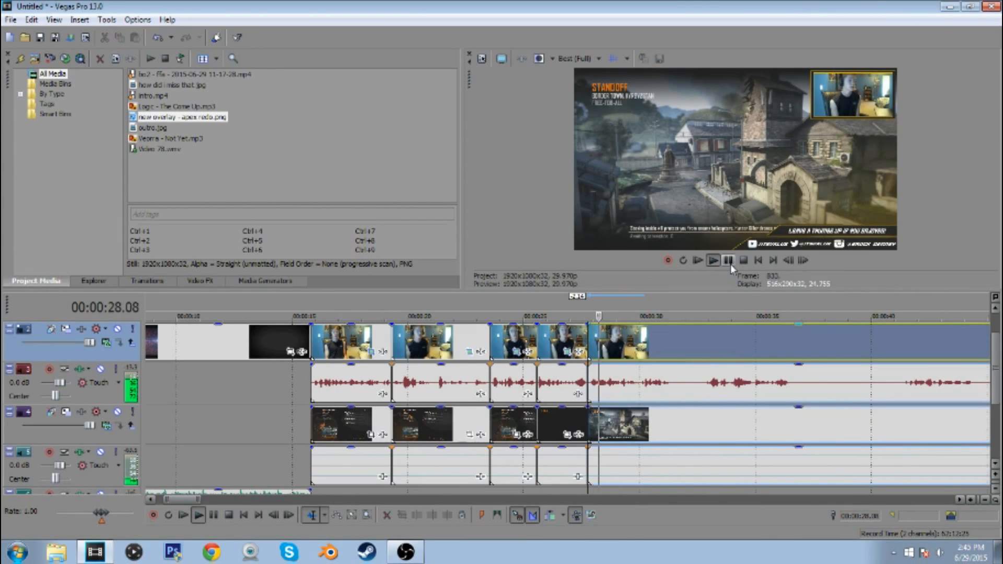
pyautogui.click(728, 261)
pyautogui.press('s')
pyautogui.click(703, 399)
pyautogui.click(418, 516)
pyautogui.moveTo(709, 355); pyautogui.dragTo(675, 355)
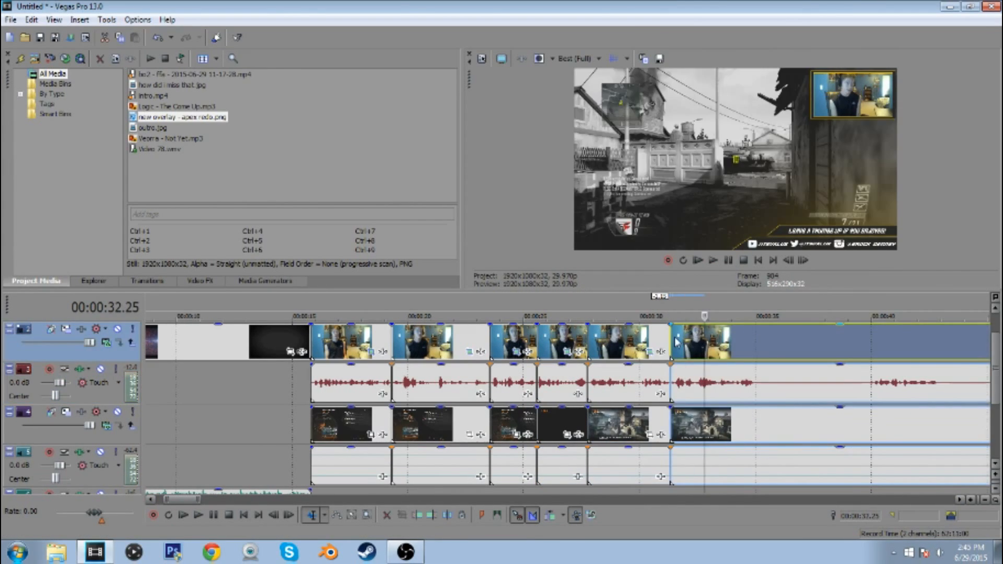
# Split the sixth segment at about 00:00:35, trim the remainder's start to the speech near 00:00:40, and slide it back to the split
pyautogui.click(671, 355)
pyautogui.click(714, 260)
pyautogui.click(728, 261)
pyautogui.press('s')
pyautogui.click(869, 386)
pyautogui.click(417, 516)
pyautogui.moveTo(880, 345); pyautogui.dragTo(766, 343)
# Play the seventh segment and split all webcam and gameplay tracks after its speech, at about 00:00:38
pyautogui.click(760, 343)
pyautogui.click(754, 342)
pyautogui.click(714, 261)
pyautogui.click(759, 343)
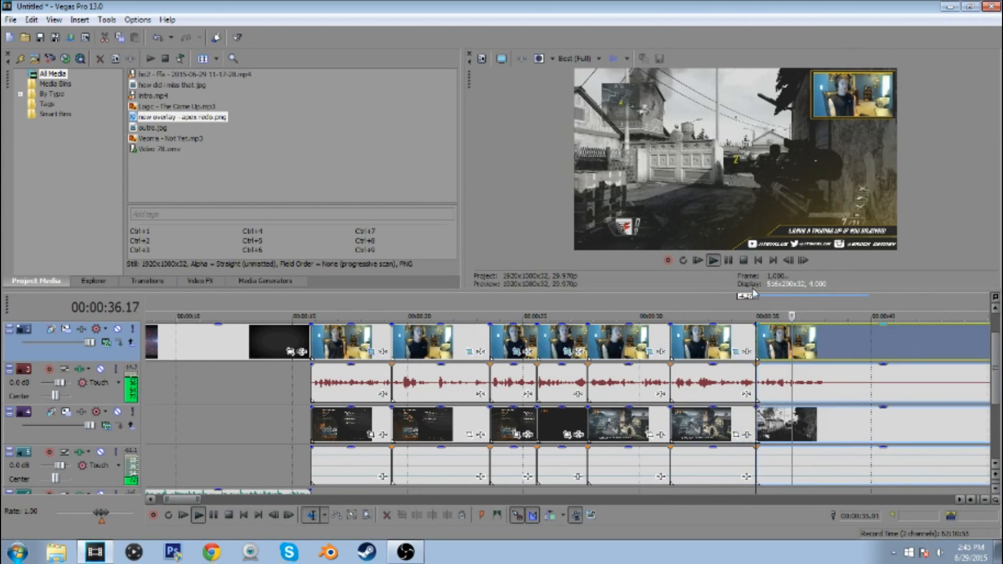
pyautogui.click(728, 261)
pyautogui.click(828, 387)
pyautogui.press('s')
# Trim the remainder's start to 00:02:16.14, just before the next speech, and slide it back to the seventh segment's end
pyautogui.scroll(-6, 856, 401)
pyautogui.click(542, 392)
pyautogui.scroll(6, 548, 392)
pyautogui.click(560, 392)
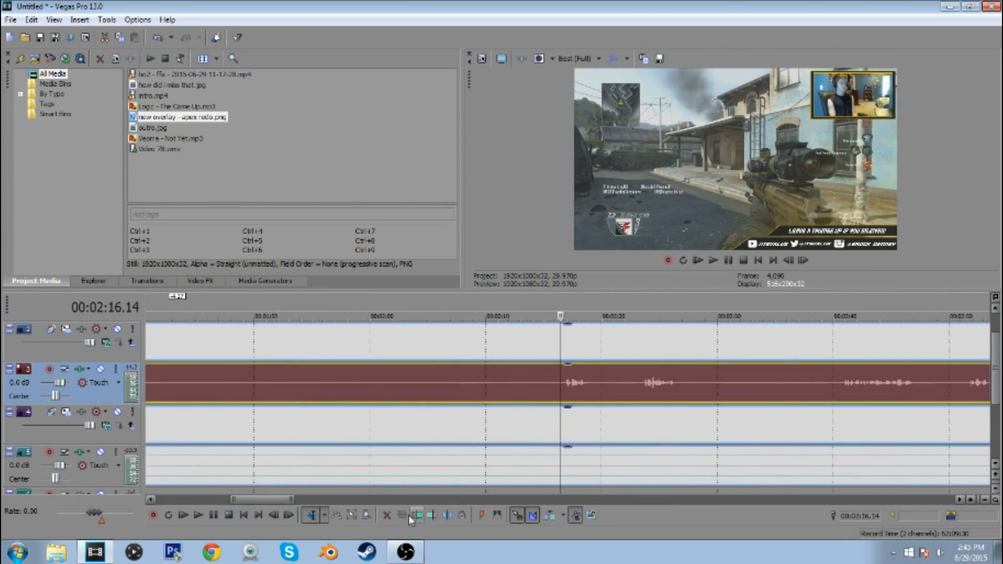
pyautogui.click(418, 515)
pyautogui.scroll(-9, 440, 357)
pyautogui.moveTo(441, 357); pyautogui.dragTo(343, 357)
pyautogui.click(284, 357)
pyautogui.scroll(4, 314, 360)
pyautogui.moveTo(559, 351); pyautogui.dragTo(499, 351)
pyautogui.click(475, 345)
# Split the eighth segment at 00:00:41.00, trim the remainder's start to the next speech, and slide it back to the split
pyautogui.click(699, 261)
pyautogui.click(713, 261)
pyautogui.click(728, 261)
pyautogui.click(504, 392)
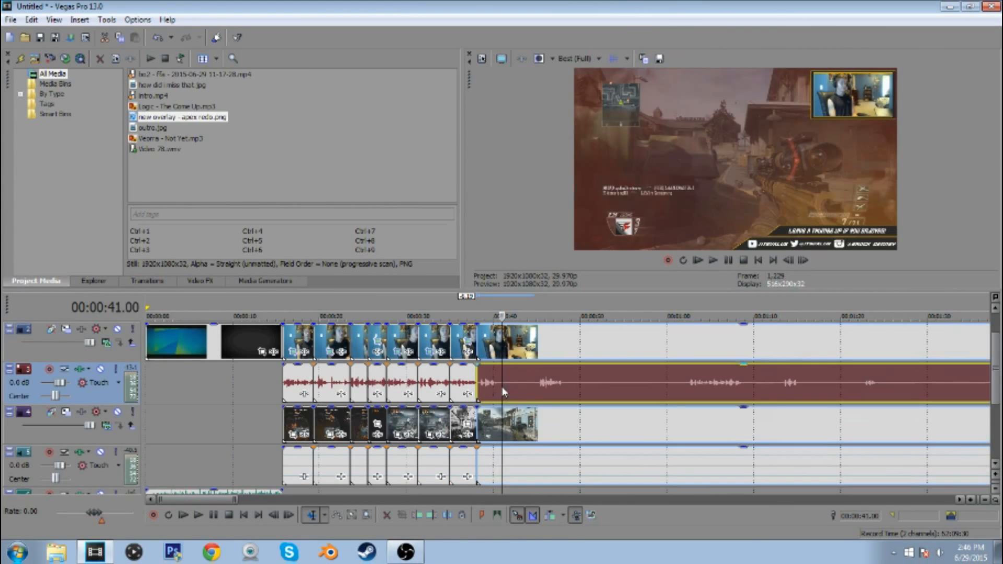
pyautogui.press('s')
pyautogui.click(538, 392)
pyautogui.moveTo(505, 398)
pyautogui.mouseDown()
pyautogui.moveTo(544, 401)
pyautogui.moveTo(511, 398)
pyautogui.mouseUp()
pyautogui.click(500, 391)
# Split the webcam and gameplay tracks after the ninth segment's speech and trim that segment's end back to about 00:00:44
pyautogui.click(538, 344)
pyautogui.click(713, 261)
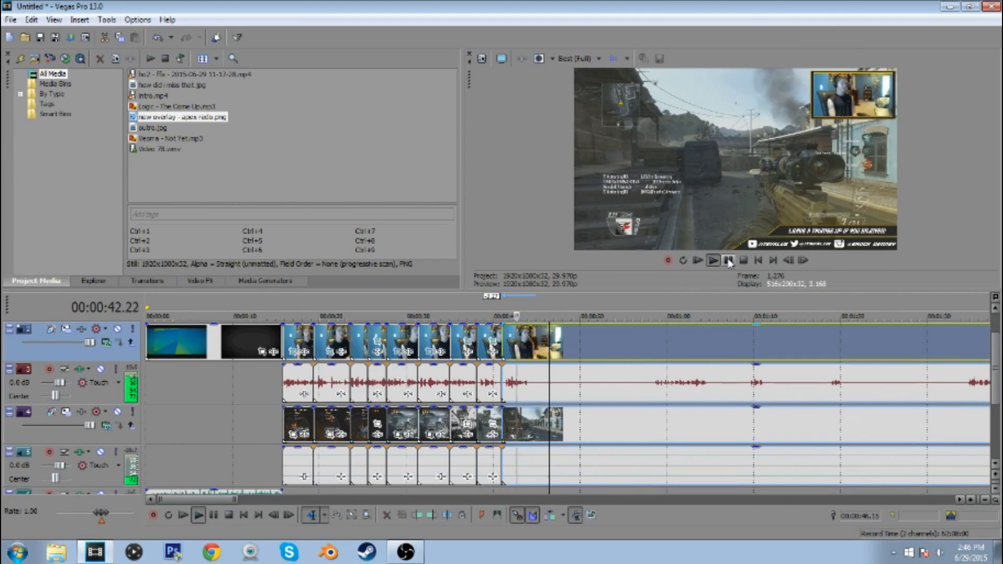
pyautogui.click(728, 261)
pyautogui.press('s')
pyautogui.scroll(3, 556, 379)
pyautogui.click(583, 379)
pyautogui.moveTo(587, 377); pyautogui.dragTo(539, 377)
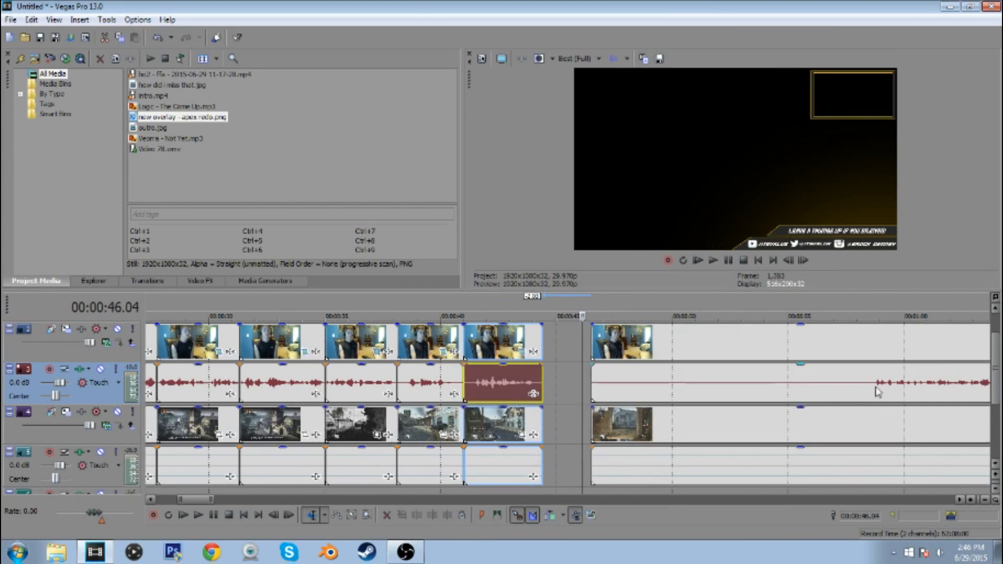
# Trim the silent start of the next segment up to its first speech and slide it back to the ninth segment's end
pyautogui.click(871, 393)
pyautogui.click(417, 516)
pyautogui.moveTo(918, 353); pyautogui.dragTo(588, 351)
pyautogui.click(544, 349)
# Play the tenth segment and split all webcam and gameplay tracks after its speech, at about 00:00:49
pyautogui.click(713, 260)
pyautogui.scroll(-2, 723, 349)
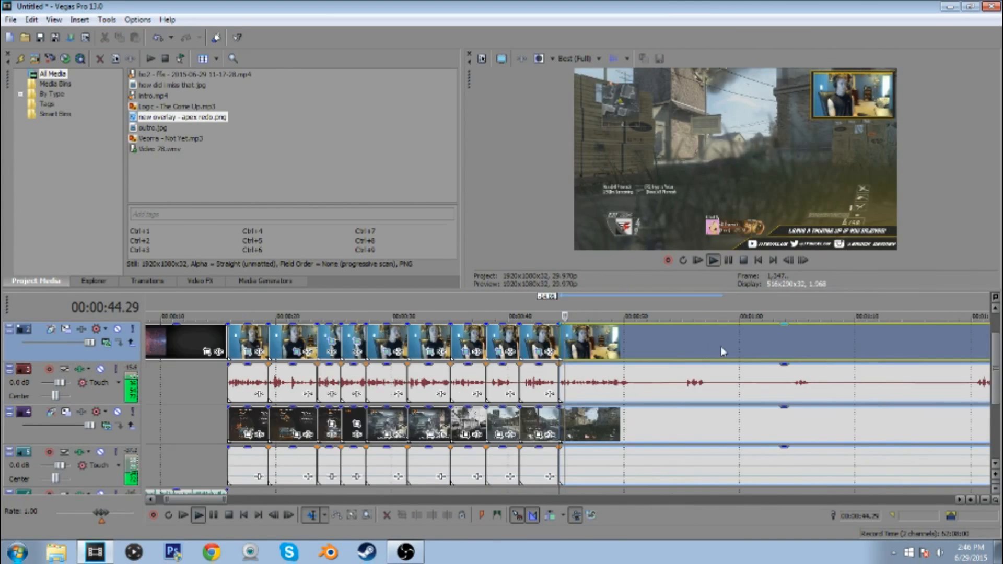
pyautogui.scroll(2, 723, 350)
pyautogui.click(728, 261)
pyautogui.click(616, 384)
pyautogui.click(713, 261)
pyautogui.press('s')
pyautogui.click(731, 260)
# Trim the silent start of the remainder up to about 00:00:55 and slide it back to the tenth segment's end
pyautogui.click(786, 384)
pyautogui.click(416, 516)
pyautogui.moveTo(804, 349); pyautogui.dragTo(665, 349)
# Split the eleventh segment at about 00:00:51 and trim the remainder's start to 00:00:58.24 on all tracks
pyautogui.click(650, 349)
pyautogui.click(713, 260)
pyautogui.press('s')
pyautogui.click(728, 260)
pyautogui.click(863, 388)
pyautogui.click(417, 515)
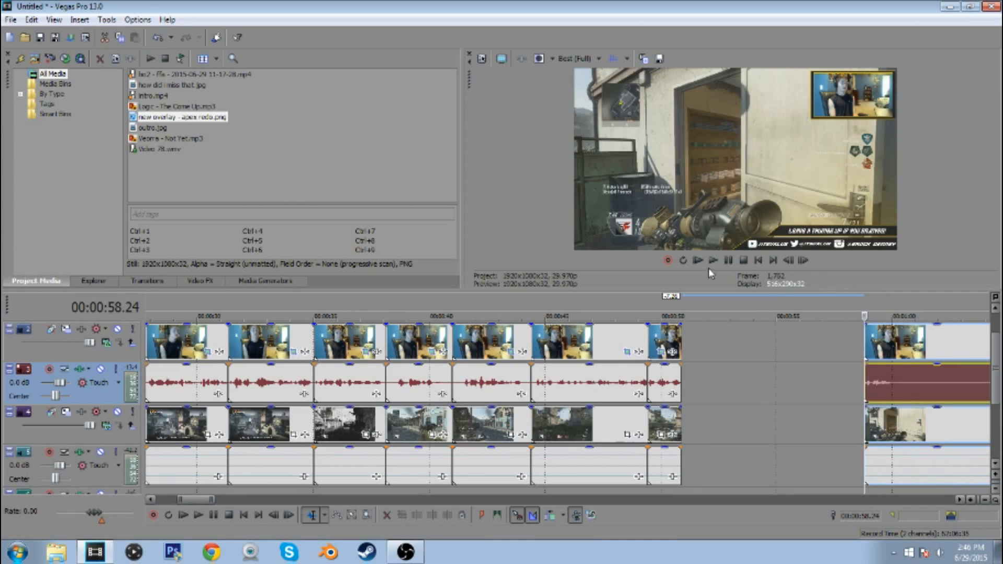
# Split the segment starting at 00:00:58.24 at about 00:01:00 and trim the remainder's start to 00:01:14.12
pyautogui.click(713, 261)
pyautogui.press('s')
pyautogui.click(728, 260)
pyautogui.scroll(-3, 608, 384)
pyautogui.click(574, 388)
pyautogui.scroll(3, 524, 452)
pyautogui.click(566, 396)
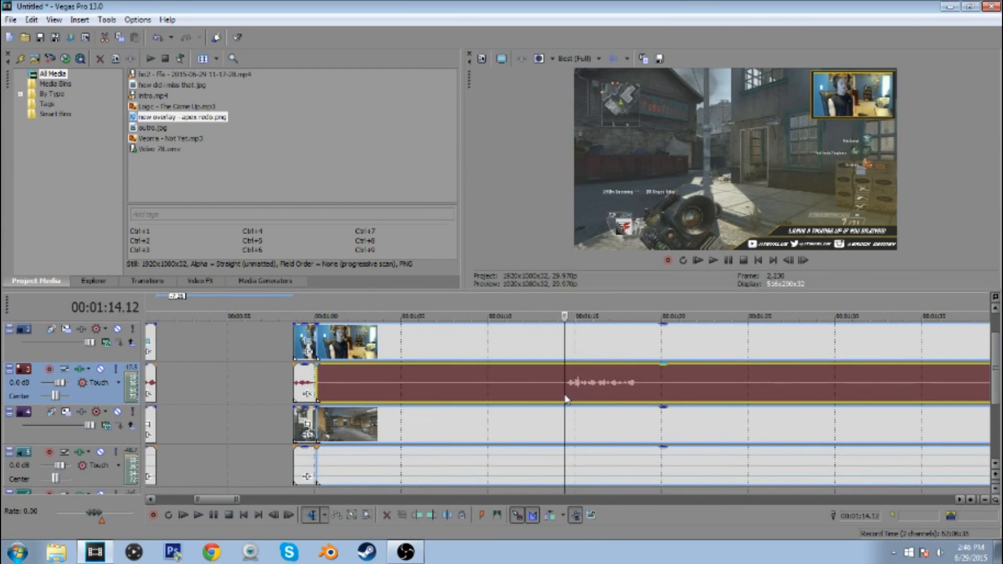
pyautogui.click(417, 515)
# Split the segment starting at 00:01:14.12 after its speech, trim the remainder's start to 00:01:41.21, and slide it back to the split
pyautogui.scroll(-3, 651, 407)
pyautogui.click(587, 393)
pyautogui.click(585, 396)
pyautogui.press('s')
pyautogui.click(718, 384)
pyautogui.click(417, 515)
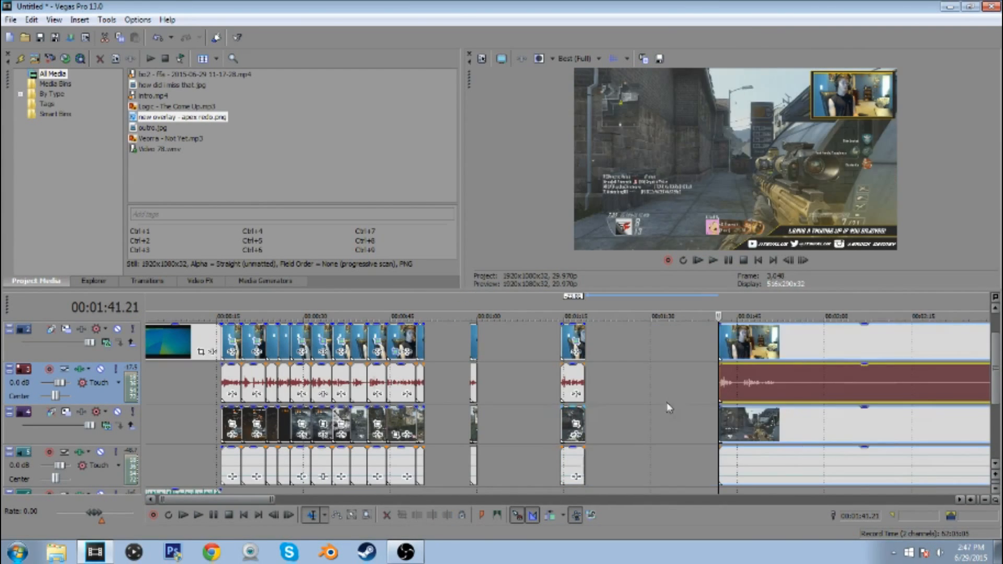
pyautogui.moveTo(738, 346); pyautogui.dragTo(606, 346)
# Play the newly joined segment and split all webcam and gameplay tracks at 00:01:21.08
pyautogui.click(586, 346)
pyautogui.click(714, 260)
pyautogui.click(728, 261)
pyautogui.scroll(3, 557, 391)
pyautogui.click(552, 396)
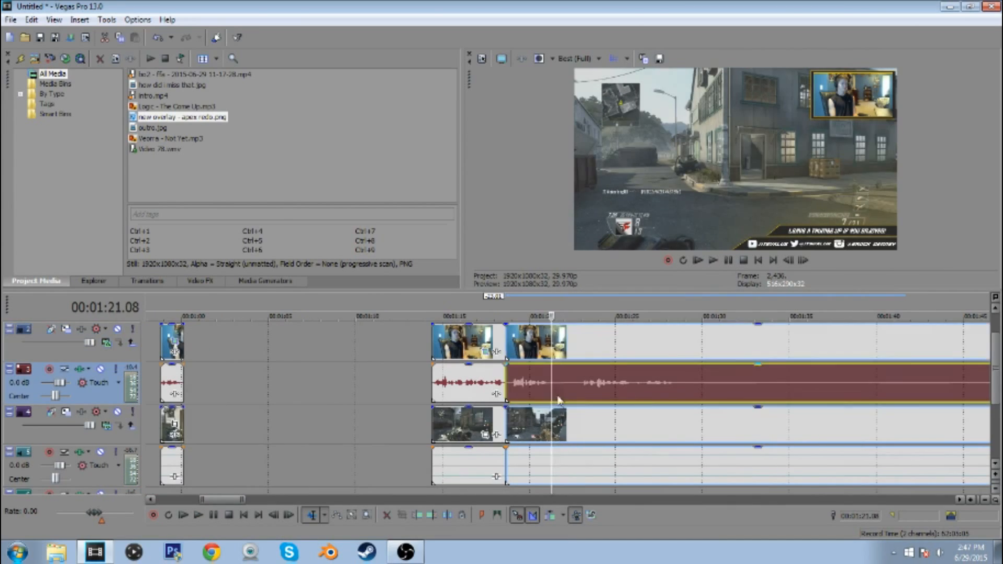
pyautogui.press('s')
# Trim the pause from the remainder's start on all tracks and slide it back to the split at 00:01:21.08
pyautogui.click(577, 391)
pyautogui.click(417, 515)
pyautogui.moveTo(585, 345); pyautogui.dragTo(573, 345)
pyautogui.moveTo(569, 391); pyautogui.dragTo(555, 391)
# Play parts of the last segment and trim its start on all tracks to the speech near 00:03:30
pyautogui.click(713, 261)
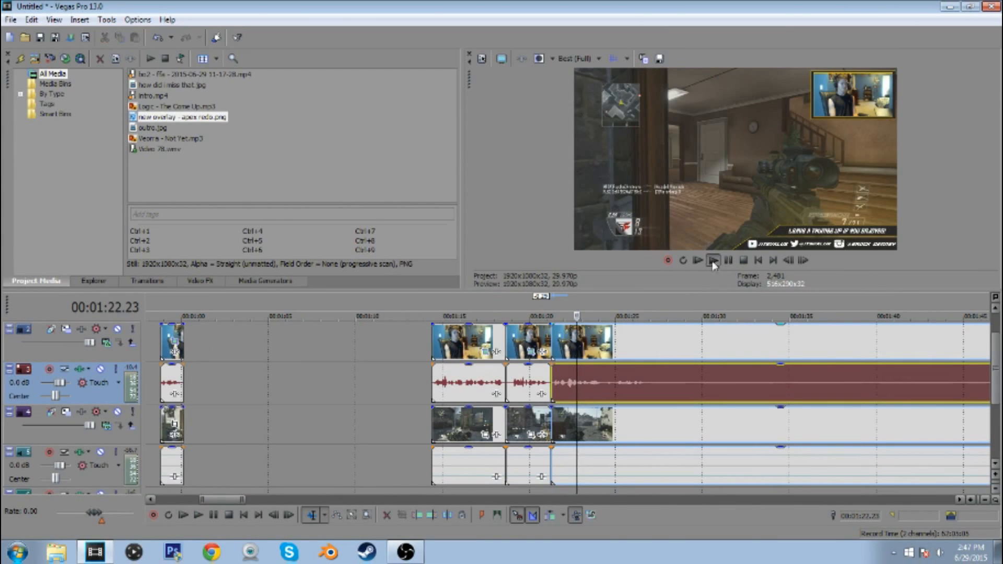
pyautogui.click(730, 262)
pyautogui.scroll(-6, 726, 369)
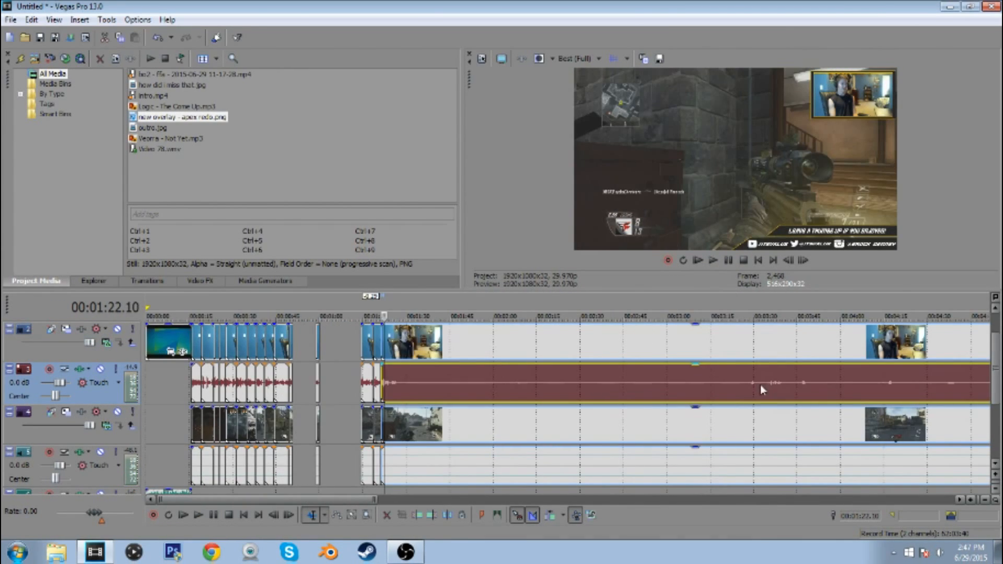
pyautogui.click(759, 385)
pyautogui.click(713, 261)
pyautogui.click(729, 260)
pyautogui.scroll(1, 808, 340)
pyautogui.click(550, 396)
pyautogui.click(417, 515)
# Slide the trimmed segment back against the end of the segment that finishes at 00:01:21.08
pyautogui.scroll(-1, 564, 355)
pyautogui.moveTo(567, 350); pyautogui.dragTo(169, 351)
pyautogui.click(171, 351)
# Play the joined segment and split all webcam and gameplay tracks after its speech, at about 00:01:25
pyautogui.click(713, 261)
pyautogui.scroll(4, 698, 335)
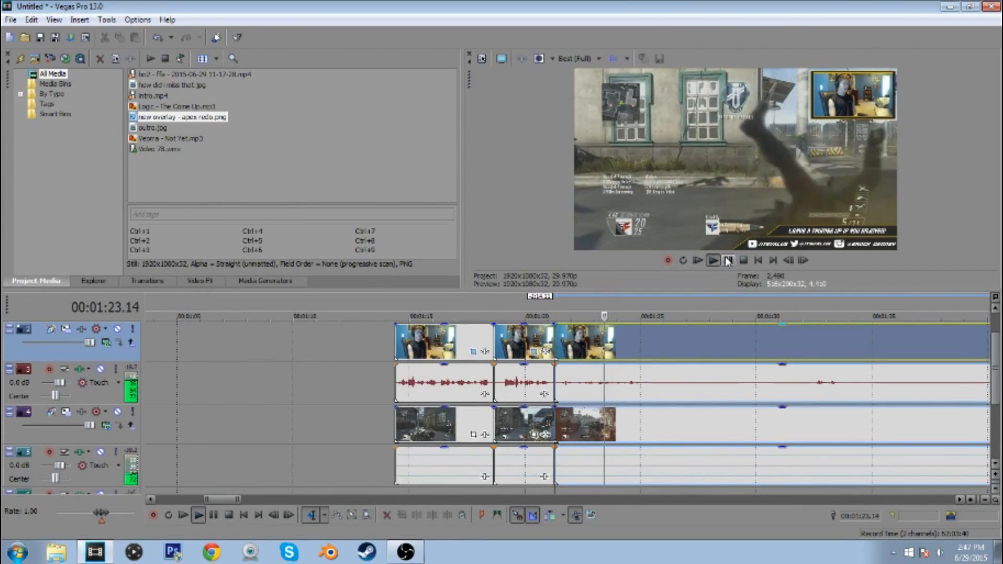
pyautogui.click(728, 261)
pyautogui.press('s')
# Play the remainder to find the next speech, trim its start there, and slide it back to the split near 00:01:25
pyautogui.click(669, 394)
pyautogui.scroll(-2, 607, 398)
pyautogui.click(608, 397)
pyautogui.click(713, 261)
pyautogui.click(727, 260)
pyautogui.scroll(3, 723, 260)
pyautogui.click(713, 261)
pyautogui.click(728, 260)
pyautogui.click(562, 391)
pyautogui.click(417, 515)
pyautogui.moveTo(575, 413); pyautogui.dragTo(335, 413)
# Play the segment starting near 00:01:25 and split all webcam and gameplay tracks at 00:01:26.21
pyautogui.click(357, 387)
pyautogui.click(713, 260)
pyautogui.press('s')
pyautogui.click(728, 260)
# Play the remainder from just before 00:01:54 and split all webcam and gameplay tracks at about 00:01:55
pyautogui.scroll(-4, 605, 393)
pyautogui.click(792, 391)
pyautogui.scroll(1, 792, 391)
pyautogui.click(713, 260)
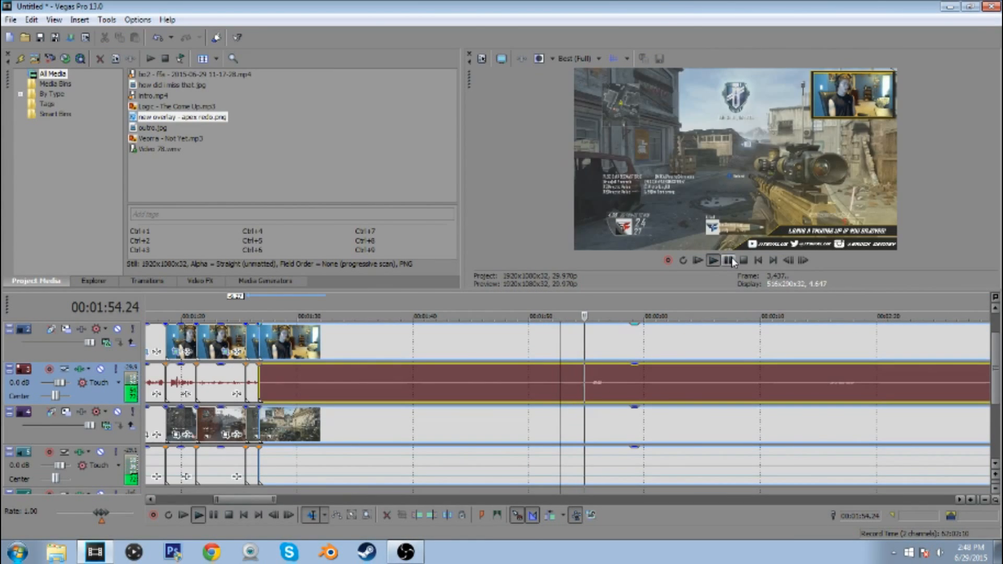
pyautogui.press('s')
pyautogui.click(728, 261)
# Delete the unwanted part between 00:01:26.21 and 00:01:55 and slide the remainder back to 00:01:26.21
pyautogui.click(526, 374)
pyautogui.press('Delete')
pyautogui.moveTo(612, 346); pyautogui.dragTo(282, 346)
pyautogui.click(259, 345)
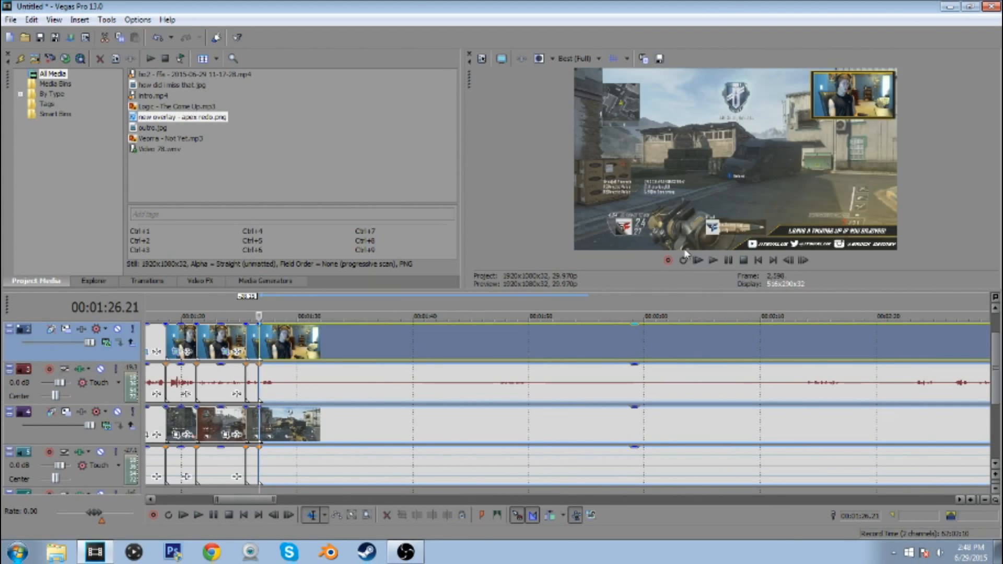
# Play the remainder and split all webcam and gameplay tracks at about 00:01:28 and again just before the next speech
pyautogui.click(713, 261)
pyautogui.press('s')
pyautogui.click(491, 386)
pyautogui.click(712, 260)
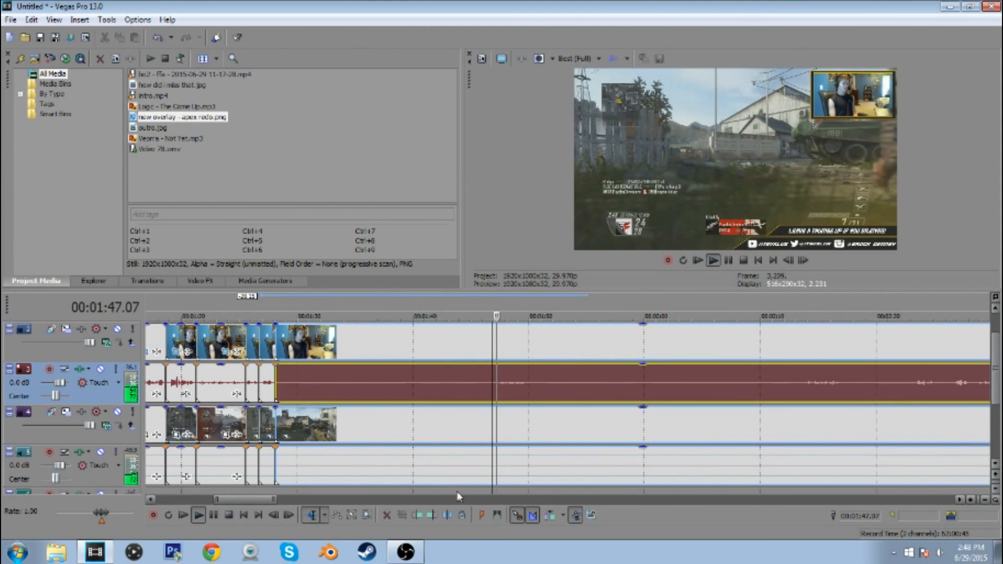
pyautogui.scroll(1, 457, 470)
pyautogui.click(482, 380)
pyautogui.press('space')
pyautogui.click(466, 376)
pyautogui.press('s')
# Delete the silent part after the split near 00:01:28 and slide the remainder back against that split
pyautogui.click(460, 377)
pyautogui.press('Delete')
pyautogui.scroll(-1, 474, 449)
pyautogui.moveTo(566, 342); pyautogui.dragTo(379, 342)
pyautogui.click(374, 340)
# Play the remainder from about 00:01:28 and split all webcam and gameplay tracks at about 00:01:33.20
pyautogui.click(713, 260)
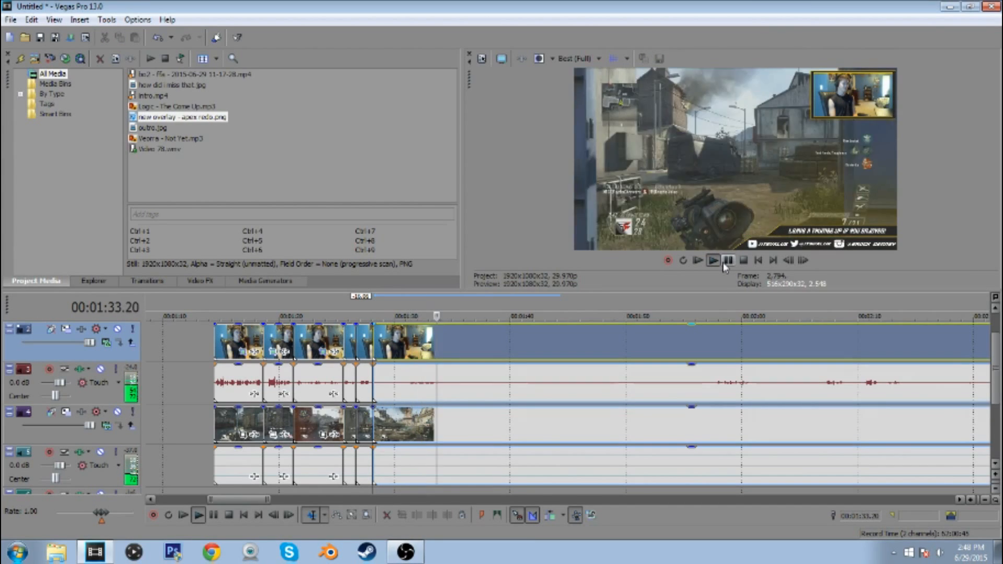
pyautogui.press('s')
pyautogui.click(725, 263)
# Trim the remainder's start to about 00:01:58 and slide it back to the split near 00:01:33.20
pyautogui.click(715, 389)
pyautogui.hotkey('alt', '[')
pyautogui.moveTo(731, 350); pyautogui.dragTo(453, 349)
pyautogui.click(439, 346)
# Cut the silent part between about 00:01:37 and 00:01:43 and slide the remainder back against the split
pyautogui.click(713, 260)
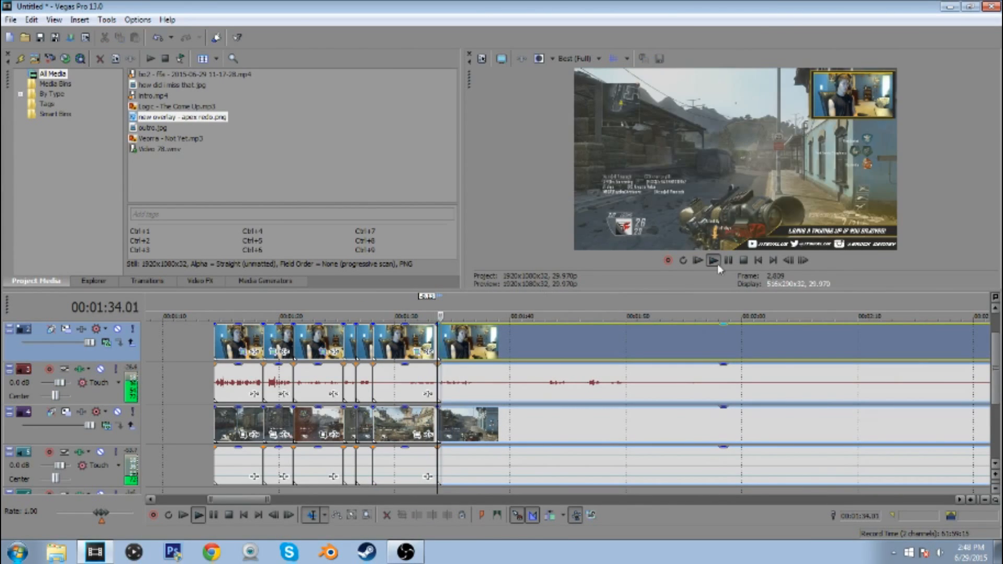
pyautogui.press('s')
pyautogui.click(544, 383)
pyautogui.hotkey('alt', '[')
pyautogui.moveTo(553, 345); pyautogui.dragTo(482, 345)
pyautogui.click(475, 345)
# Play the remainder from about 00:01:37 and split all webcam and gameplay tracks at about 00:01:40 and 00:01:42
pyautogui.click(713, 260)
pyautogui.press('s')
pyautogui.click(729, 261)
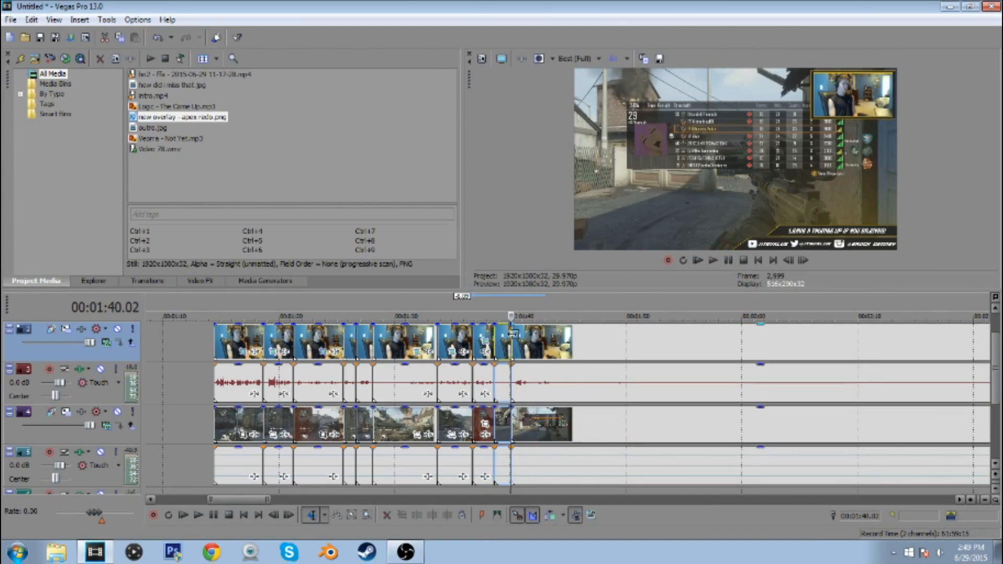
pyautogui.click(713, 260)
pyautogui.press('s')
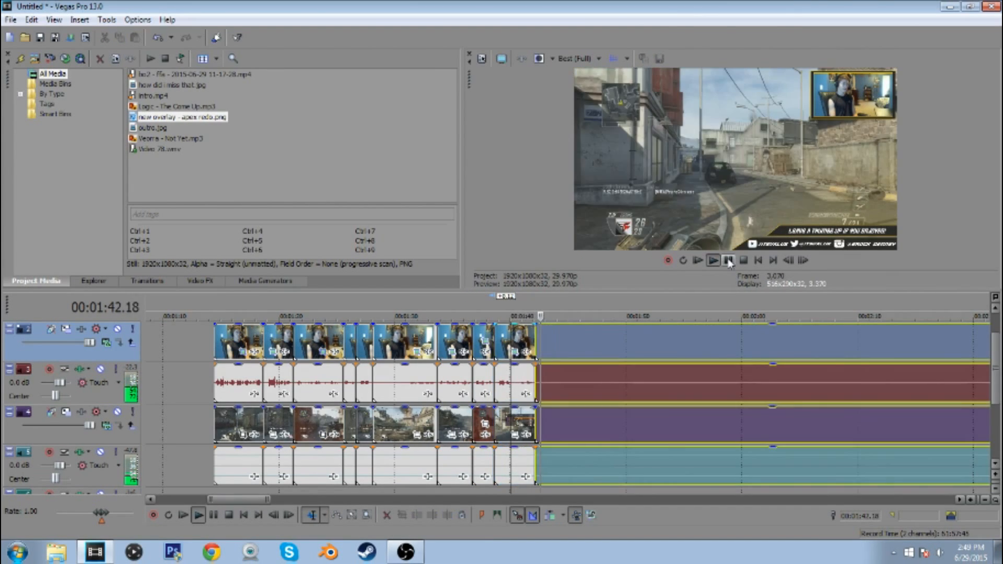
pyautogui.click(729, 261)
# Trim the remainder's start to the closing speech and slide it back to the split at 00:01:42.05
pyautogui.scroll(-3, 742, 381)
pyautogui.click(742, 382)
pyautogui.scroll(3, 742, 382)
pyautogui.click(416, 515)
pyautogui.scroll(-3, 579, 365)
pyautogui.moveTo(578, 344); pyautogui.dragTo(275, 344)
pyautogui.click(259, 344)
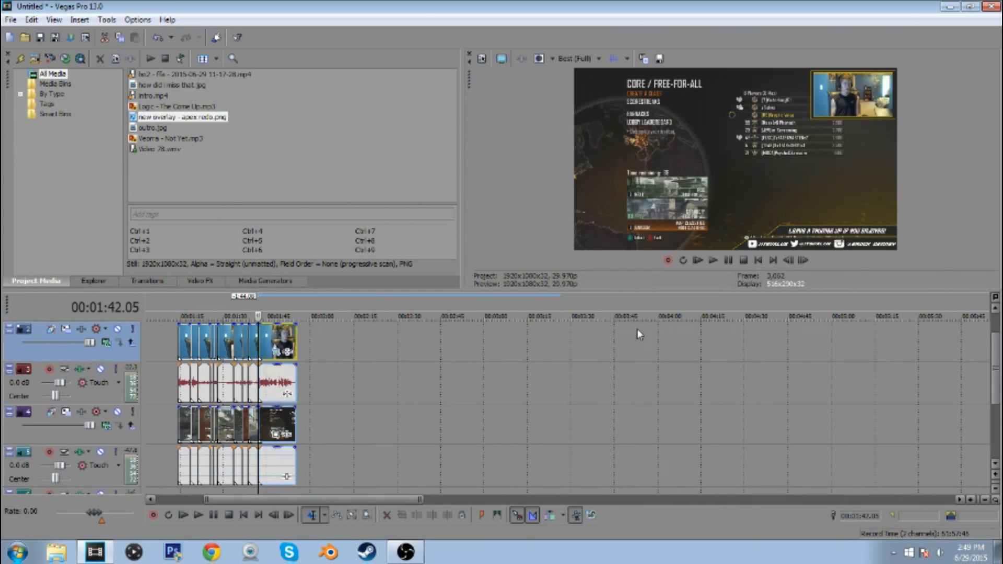
# Trim the end of the last webcam and gameplay segment to about 00:01:54
pyautogui.scroll(3, 638, 334)
pyautogui.click(697, 382)
pyautogui.click(430, 516)
pyautogui.click(778, 381)
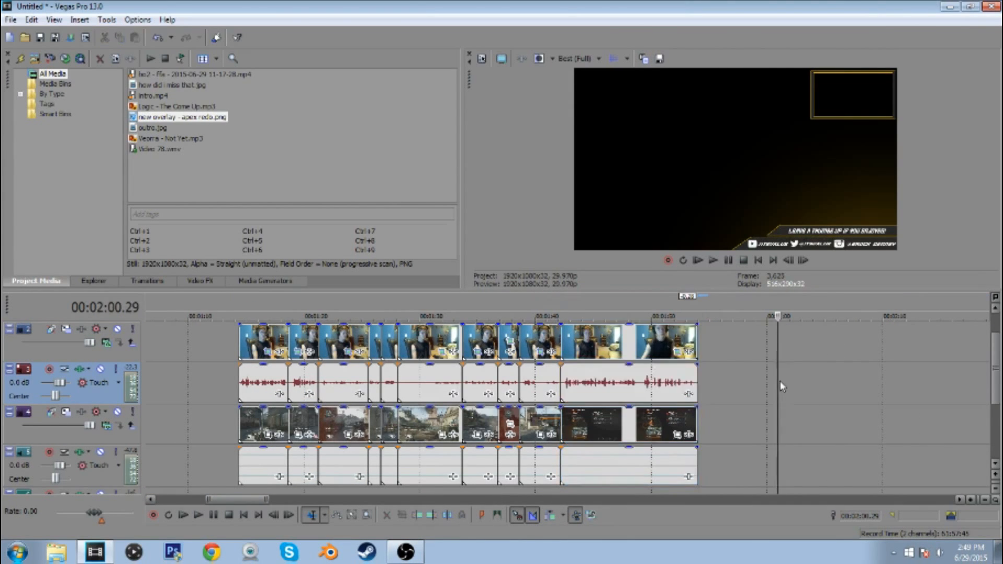
# Trim the overlay's end to the end of the webcam and gameplay footage at 00:01:54.01
pyautogui.scroll(-4, 752, 382)
pyautogui.scroll(1, 520, 382)
pyautogui.scroll(2, 516, 385)
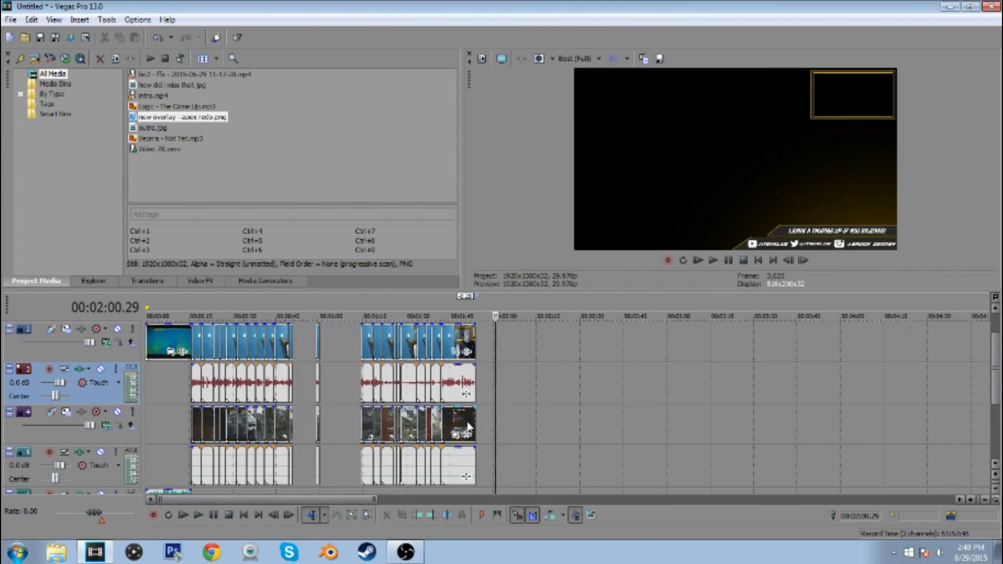
pyautogui.scroll(1, 377, 400)
pyautogui.moveTo(284, 500); pyautogui.dragTo(263, 501)
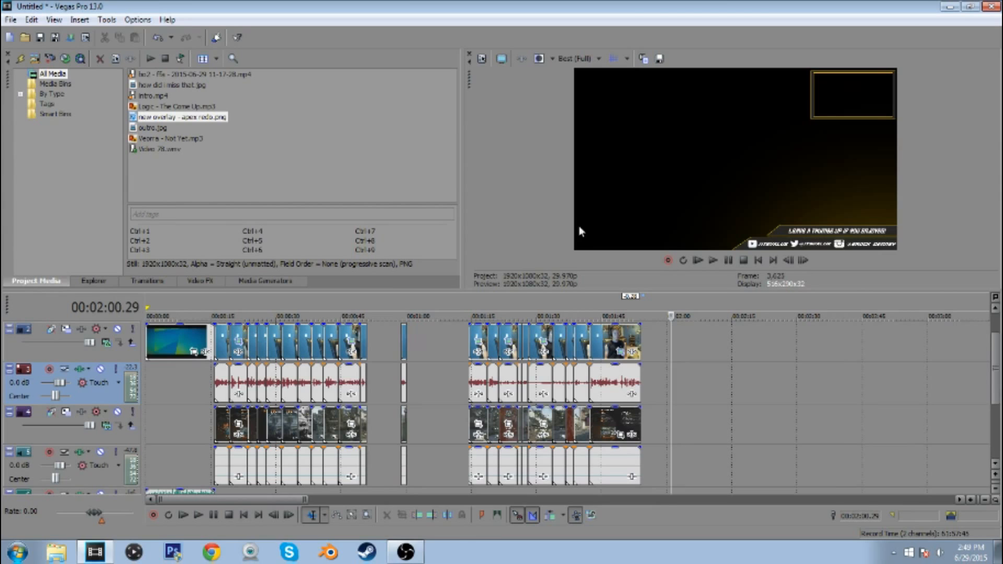
pyautogui.moveTo(994, 356); pyautogui.dragTo(976, 300)
pyautogui.click(641, 346)
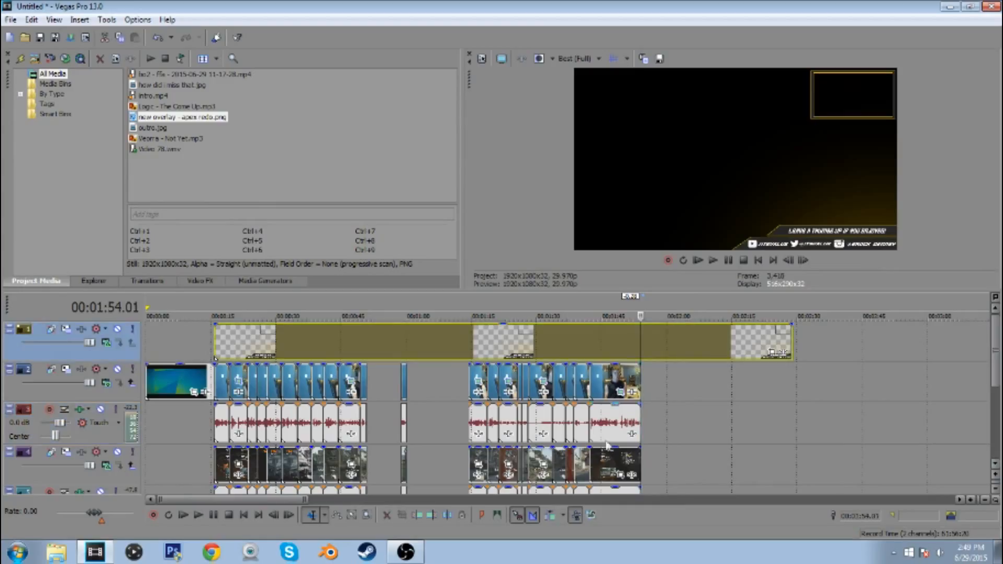
pyautogui.click(434, 517)
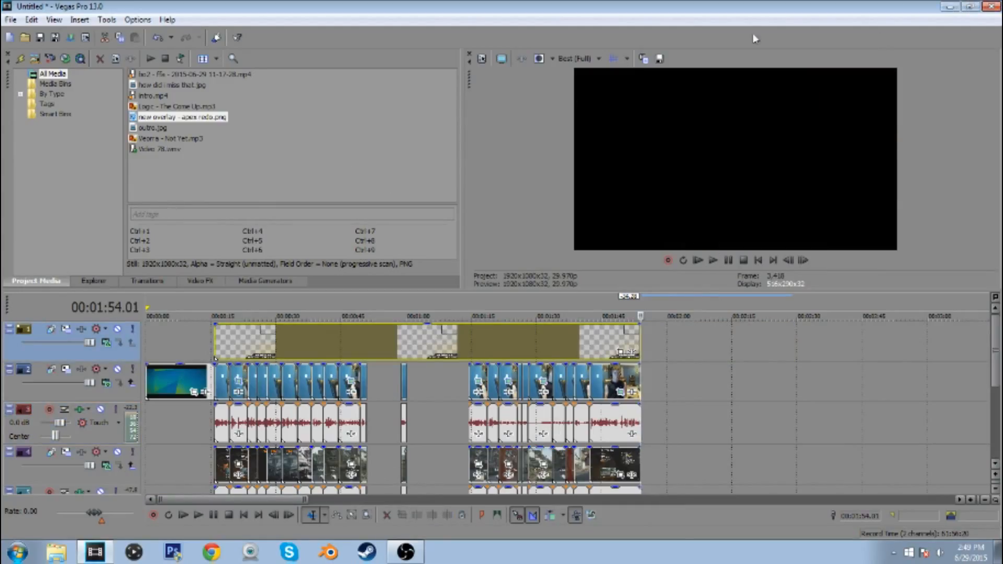
pyautogui.click(950, 6)
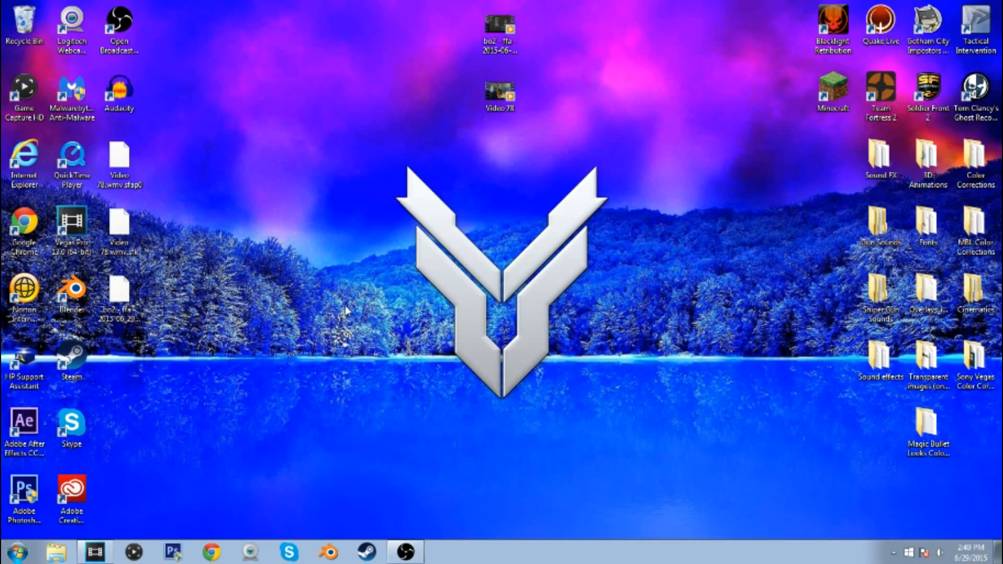
pyautogui.click(108, 552)
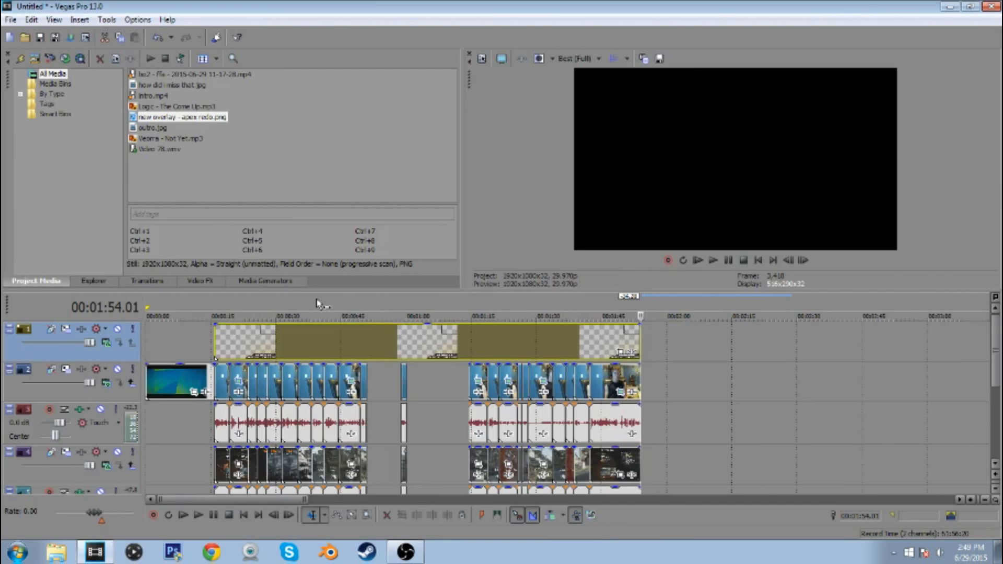
# Close the gaps by sliding the short stray segment and all later webcam and gameplay segments back against the first block
pyautogui.moveTo(230, 503); pyautogui.dragTo(196, 502)
pyautogui.moveTo(481, 383); pyautogui.dragTo(414, 377)
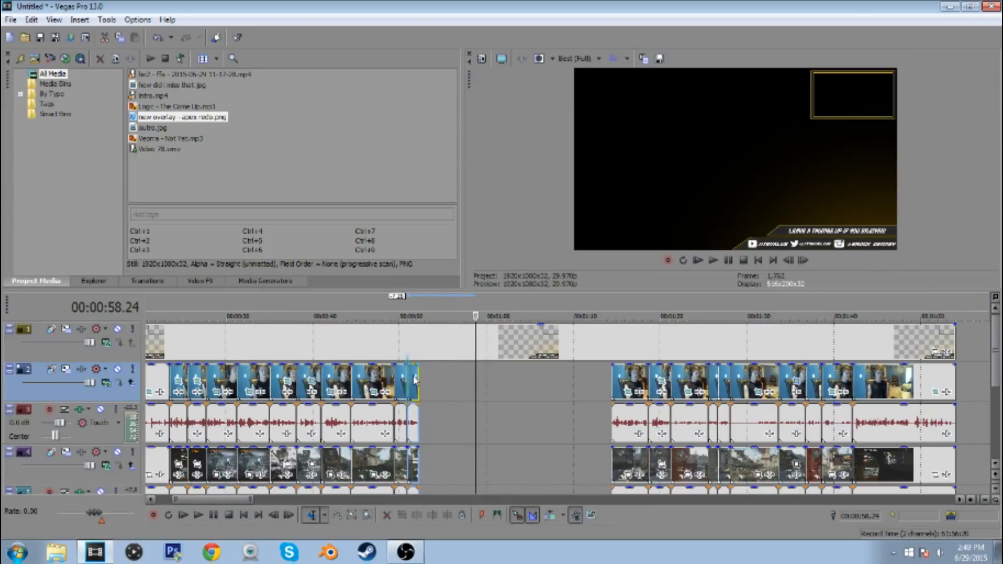
pyautogui.click(929, 392)
pyautogui.click(630, 389)
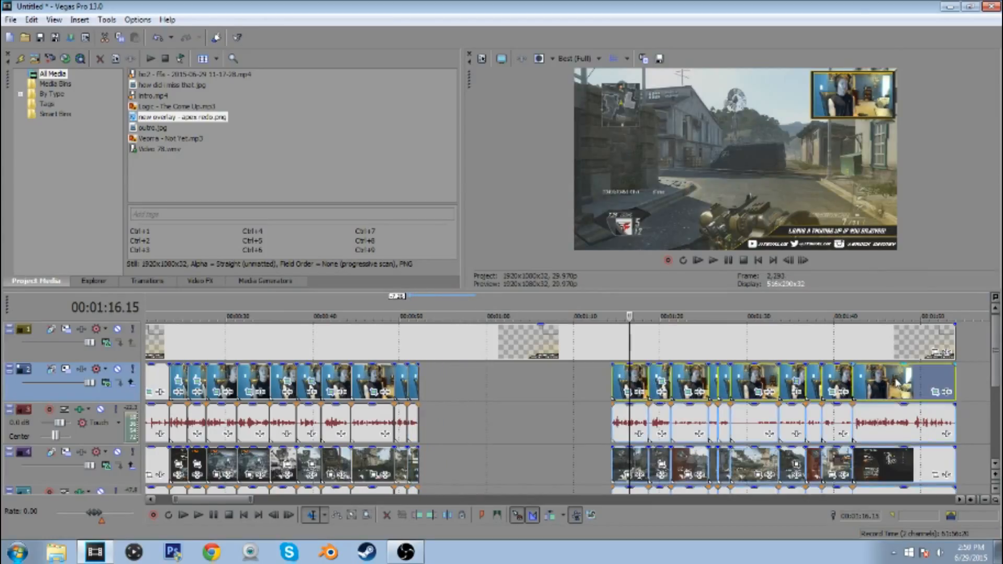
pyautogui.moveTo(897, 383); pyautogui.dragTo(738, 375)
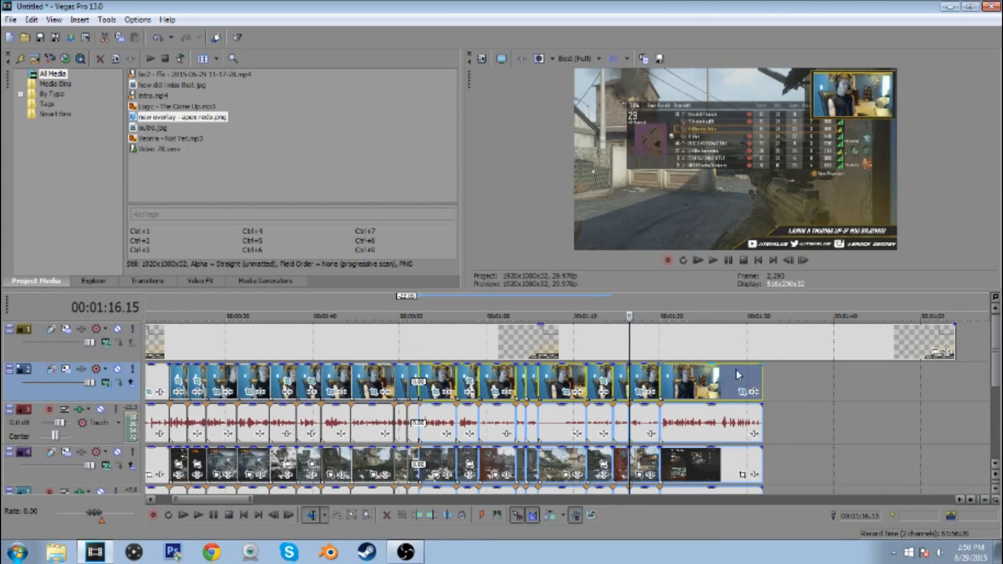
# Trim the overlay's end again to match the shortened footage's end near 00:01:32
pyautogui.click(761, 351)
pyautogui.click(432, 516)
pyautogui.click(795, 418)
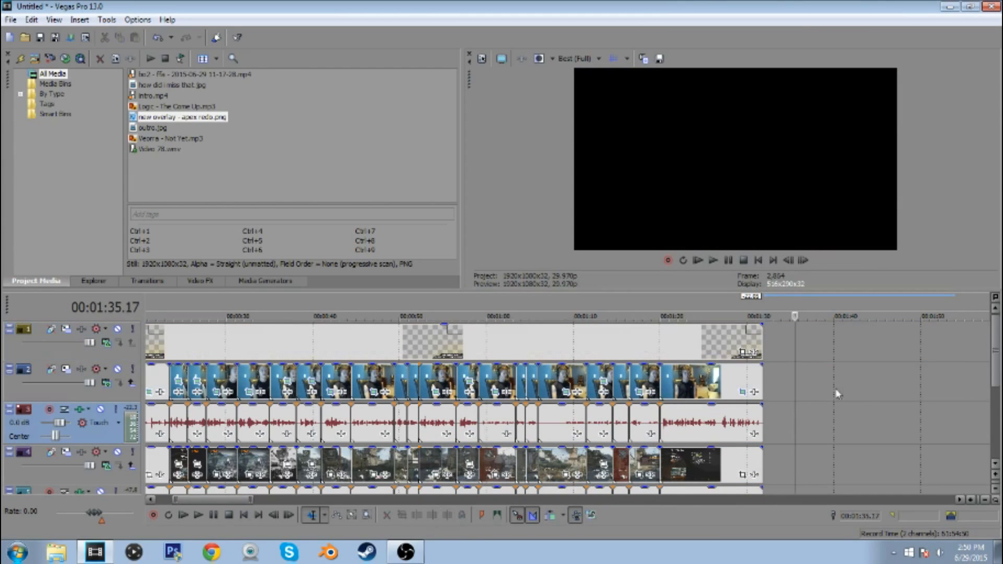
# Add Logic - The Come Up.mp3 on a new audio track, starting where the intro ends
pyautogui.moveTo(996, 333); pyautogui.dragTo(984, 401)
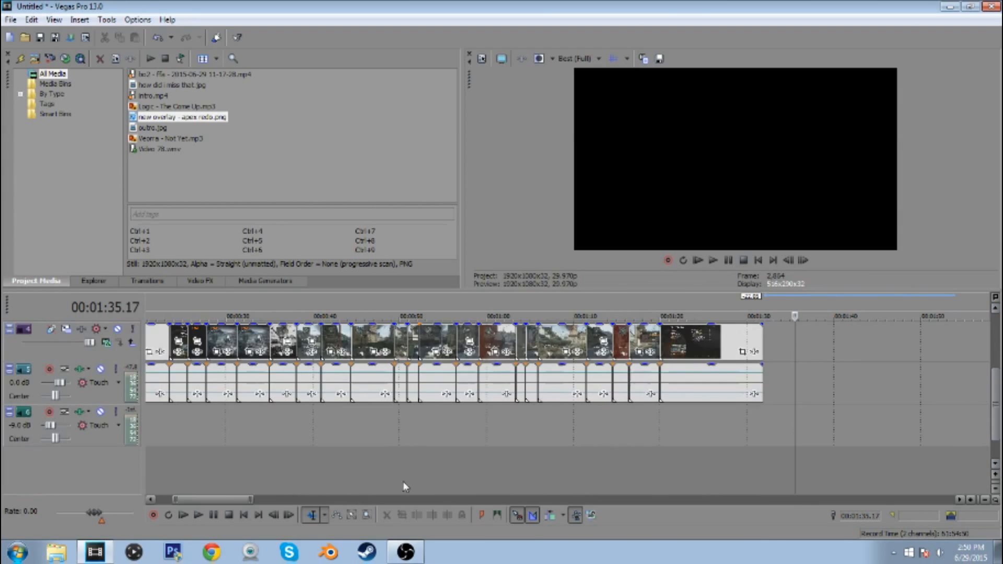
pyautogui.scroll(-1, 234, 500)
pyautogui.moveTo(234, 499); pyautogui.dragTo(214, 499)
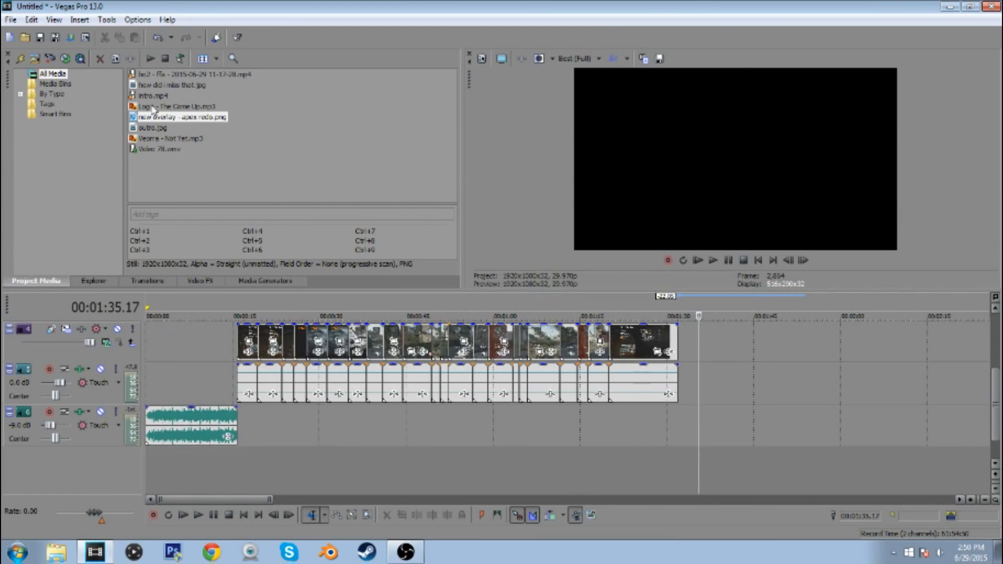
pyautogui.moveTo(156, 107); pyautogui.dragTo(212, 480)
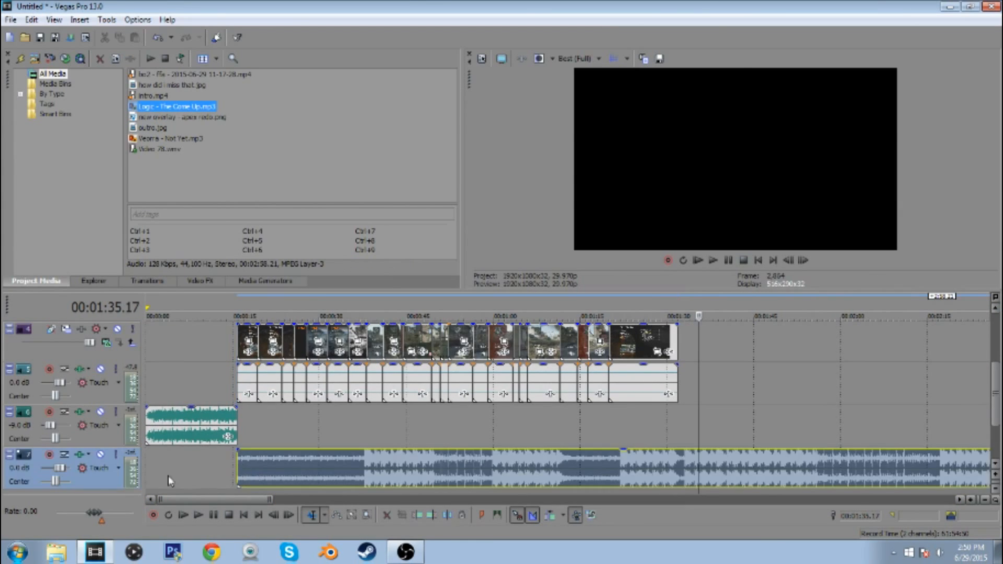
# Set the new music track's volume to -28 dB and trim the song's end to 00:01:20.00
pyautogui.scroll(-7, 61, 469)
pyautogui.click(609, 473)
pyautogui.click(435, 515)
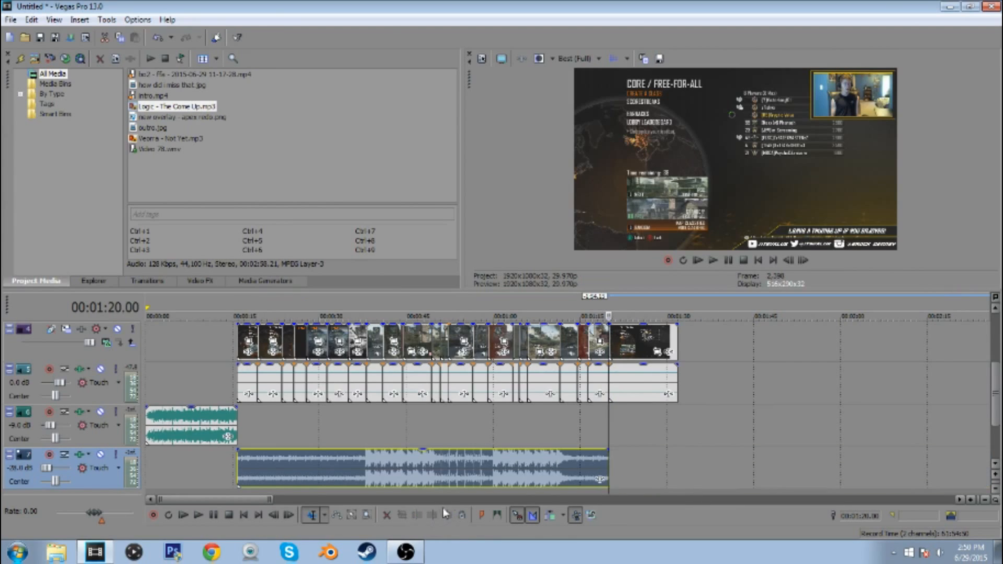
# Add Veorra - Not Yet.mp3, move it to its own new audio track and slide it earlier to start at about 00:00:06
pyautogui.moveTo(157, 138); pyautogui.dragTo(627, 468)
pyautogui.moveTo(999, 402); pyautogui.dragTo(997, 421)
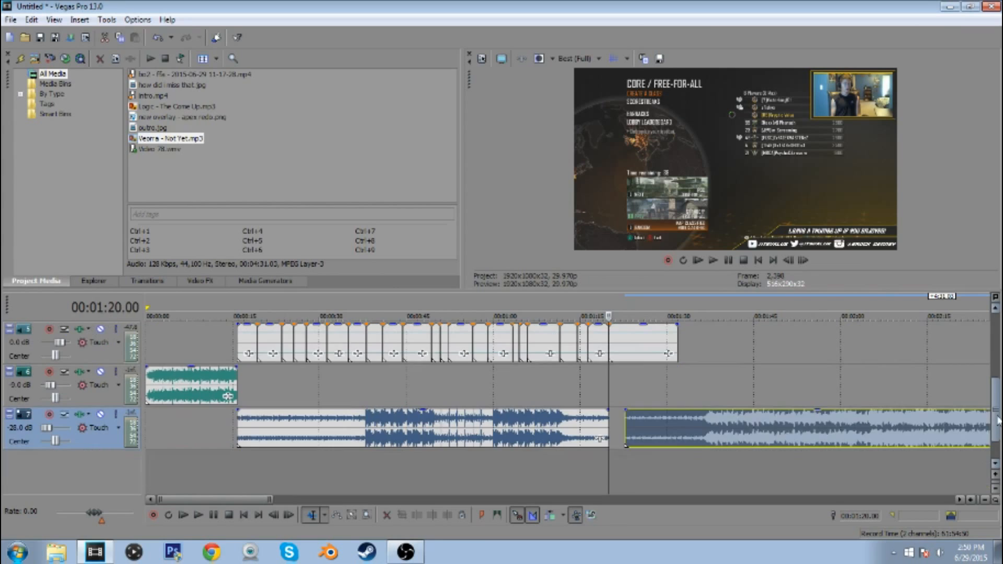
pyautogui.moveTo(683, 428); pyautogui.dragTo(449, 470)
pyautogui.click(673, 354)
pyautogui.moveTo(822, 470); pyautogui.dragTo(641, 479)
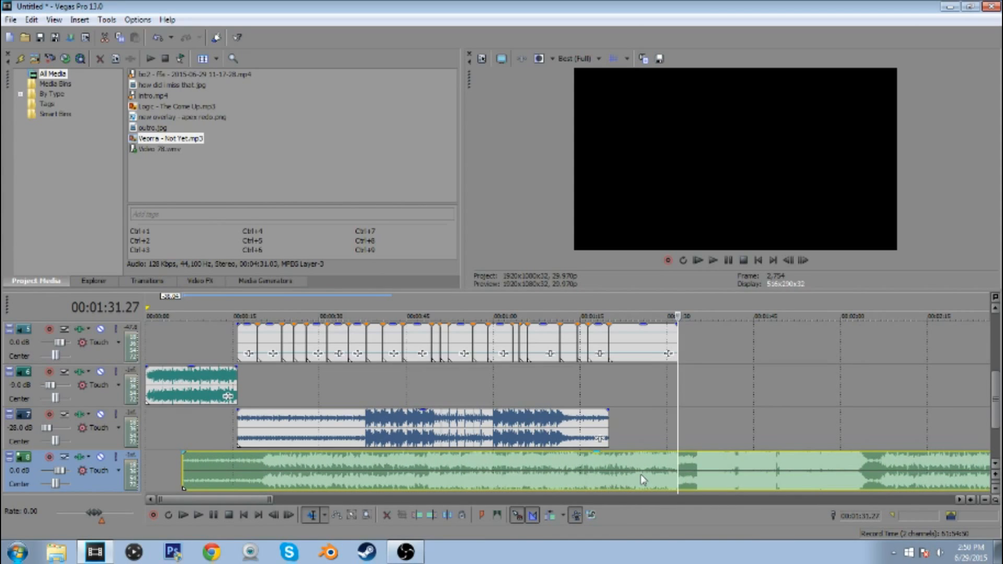
# Trim the second song's start to 00:01:20.00 and set its track volume to -30 dB
pyautogui.click(615, 474)
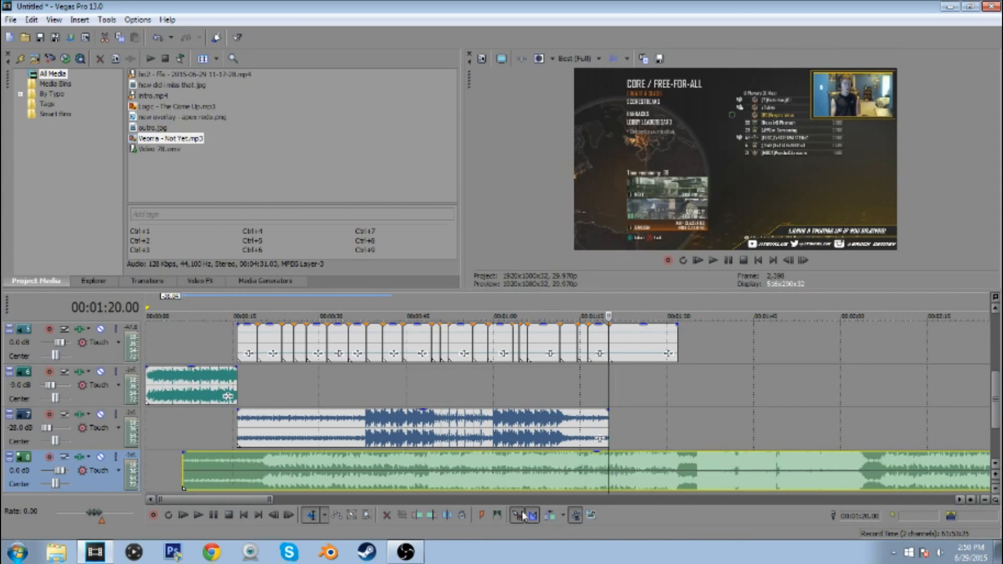
pyautogui.click(415, 516)
pyautogui.moveTo(60, 470); pyautogui.dragTo(57, 470)
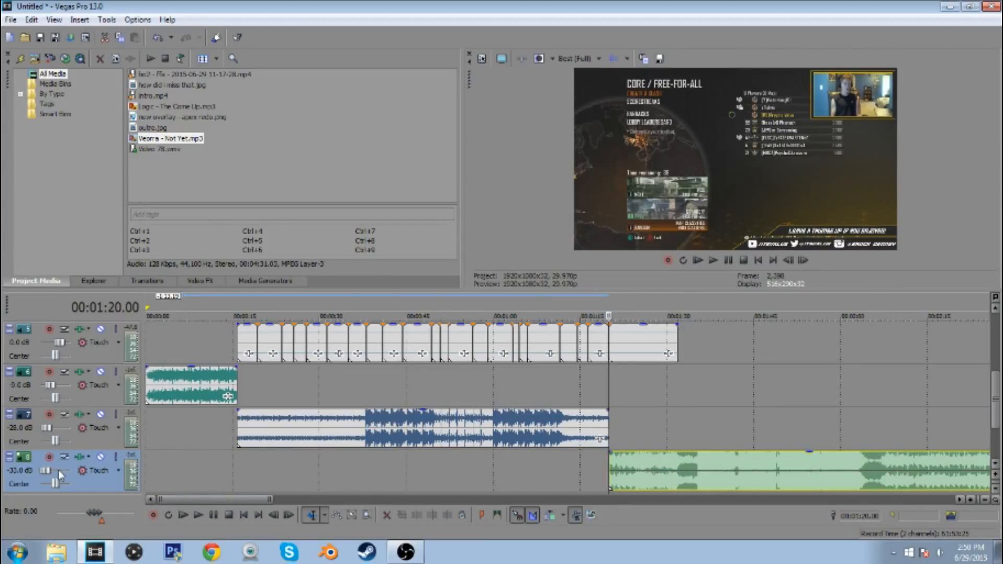
# Split the second song at the footage's end, 00:01:31.27, and move its later part onto the intro's music track
pyautogui.click(681, 464)
pyautogui.click(446, 519)
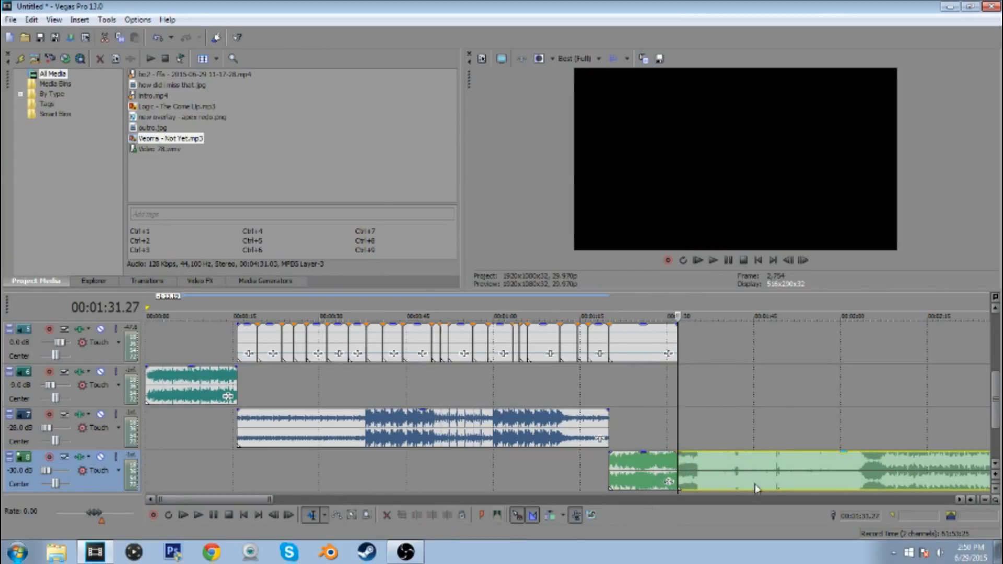
pyautogui.moveTo(789, 474); pyautogui.dragTo(720, 397)
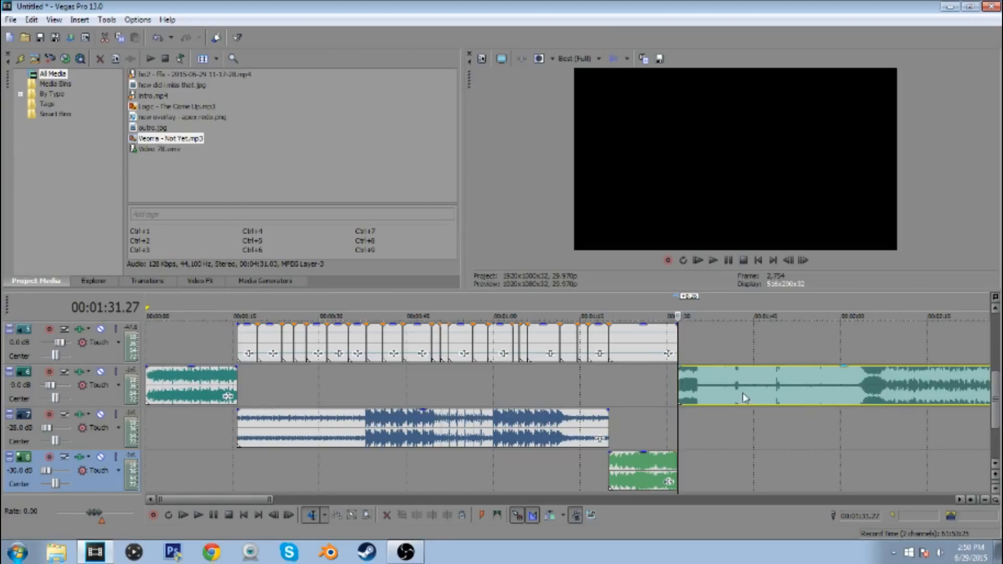
# Play the moved song part from 00:01:47.01 to find an ending point and trim its end to 00:01:49.08
pyautogui.click(764, 392)
pyautogui.scroll(2, 768, 391)
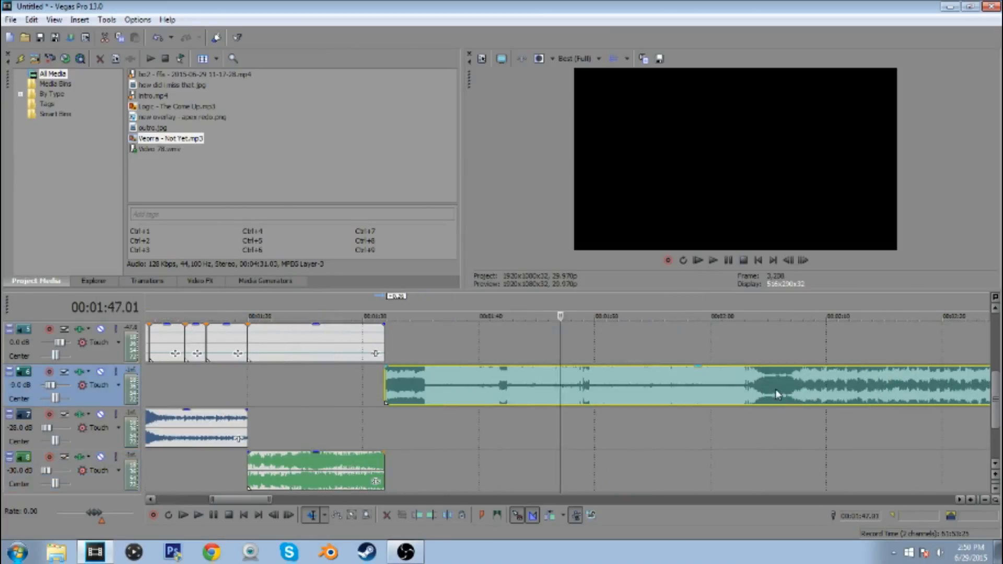
pyautogui.click(714, 261)
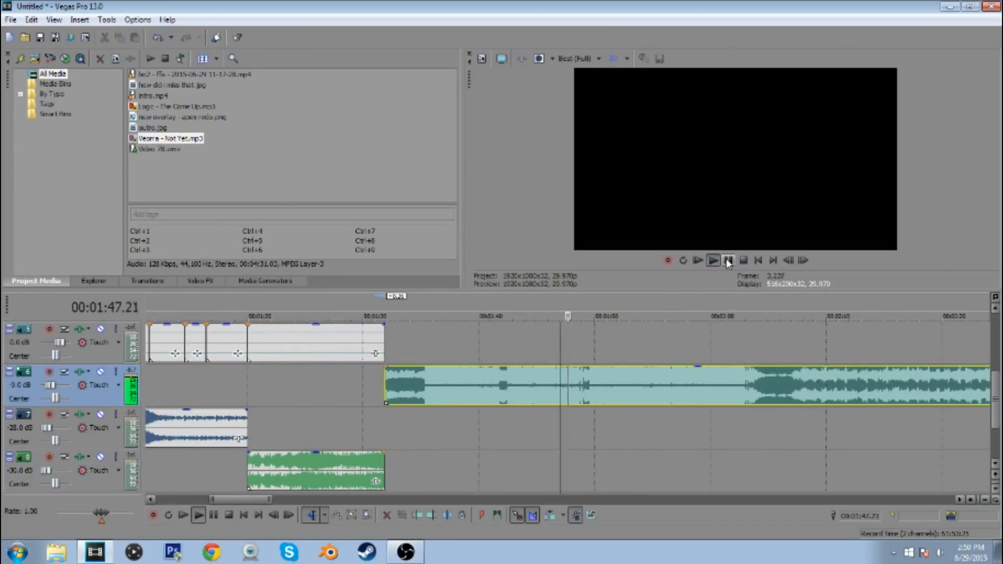
pyautogui.click(728, 260)
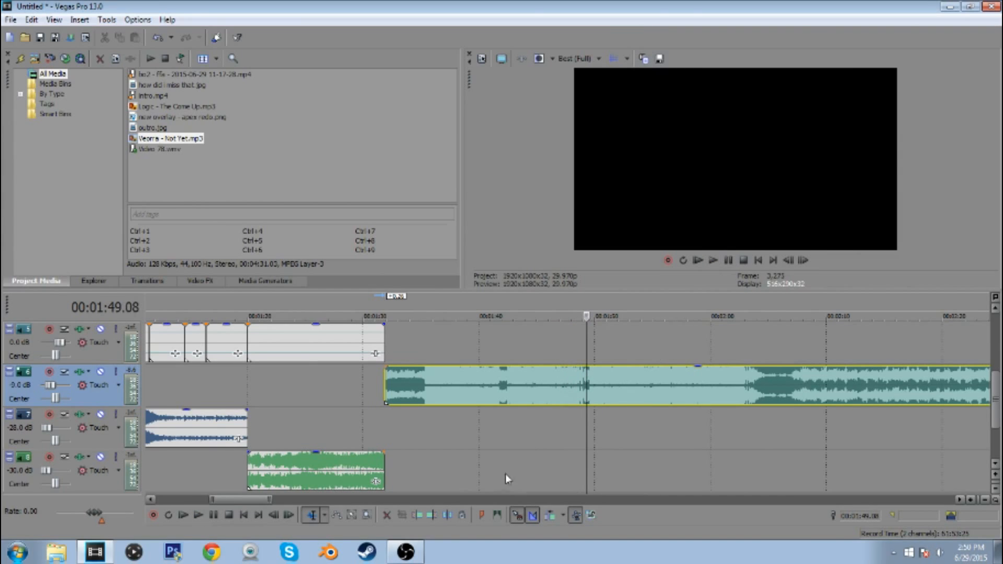
pyautogui.click(433, 516)
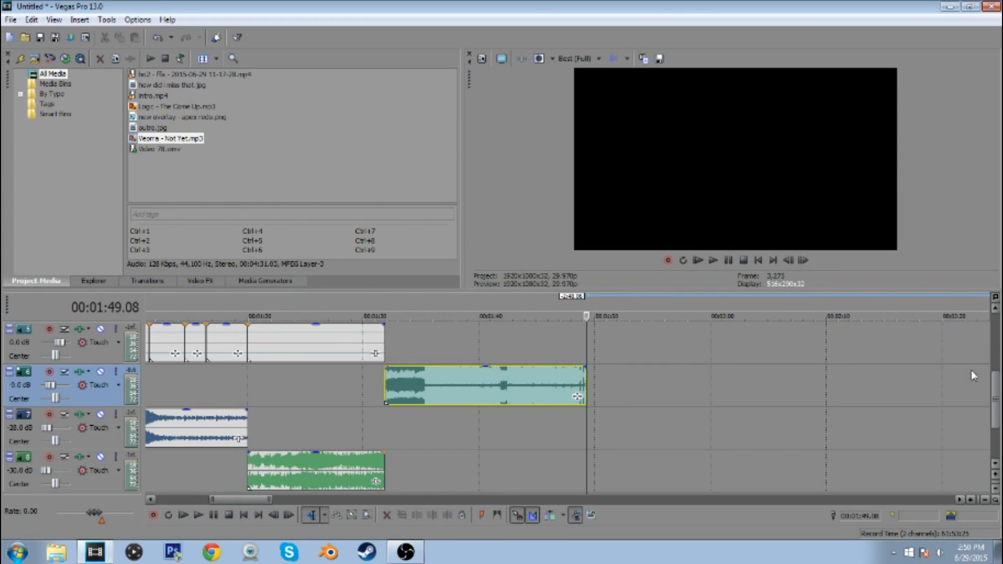
# Add outro.jpg to the second video track shortly after the end of the footage
pyautogui.scroll(-6, 811, 412)
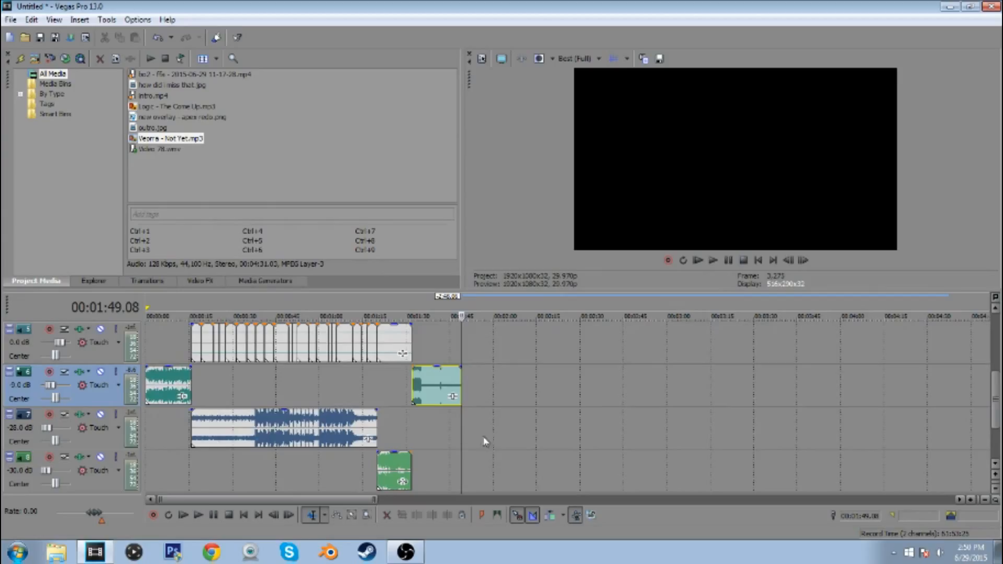
pyautogui.moveTo(997, 403); pyautogui.dragTo(997, 364)
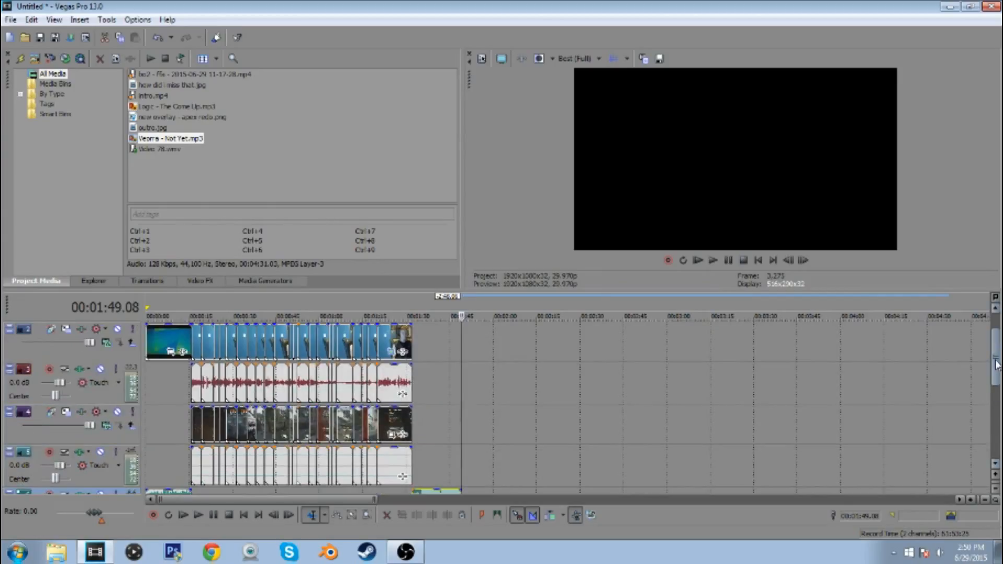
pyautogui.click(416, 345)
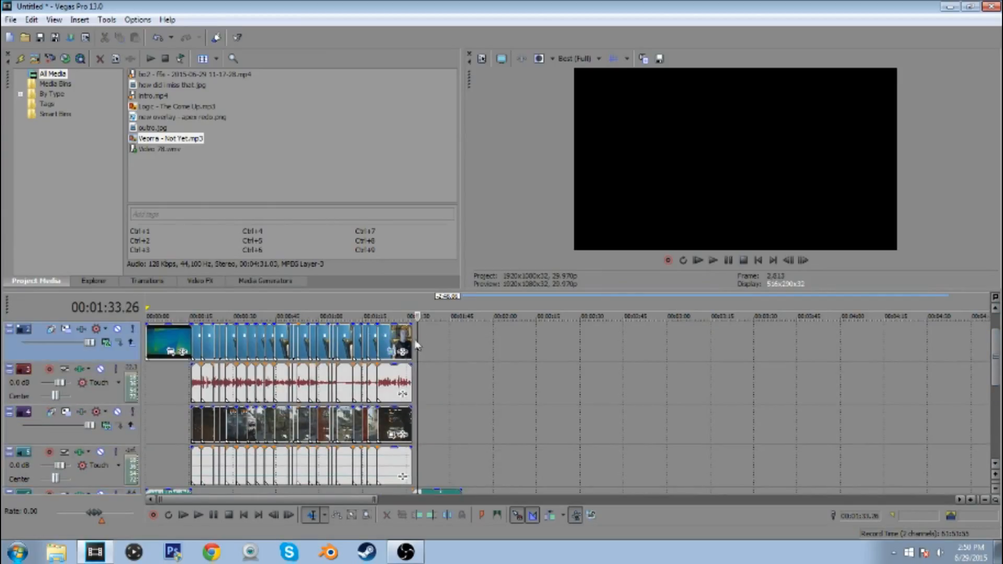
pyautogui.moveTo(151, 128); pyautogui.dragTo(442, 384)
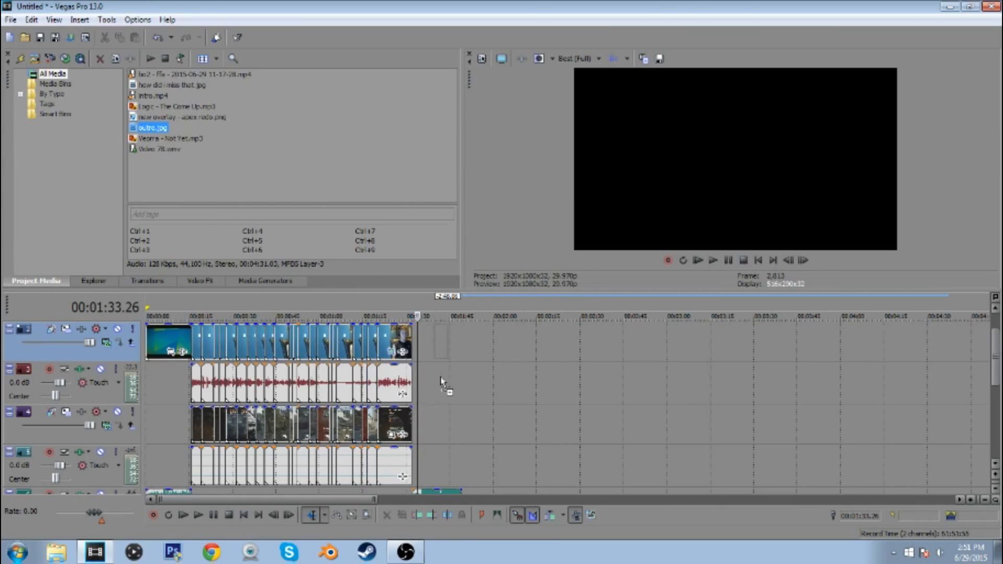
# Play the ending song from 00:01:34.10 and park the playback cursor where its sound changes, at 00:01:35.11
pyautogui.scroll(3, 729, 396)
pyautogui.moveTo(996, 375); pyautogui.dragTo(993, 384)
pyautogui.click(566, 465)
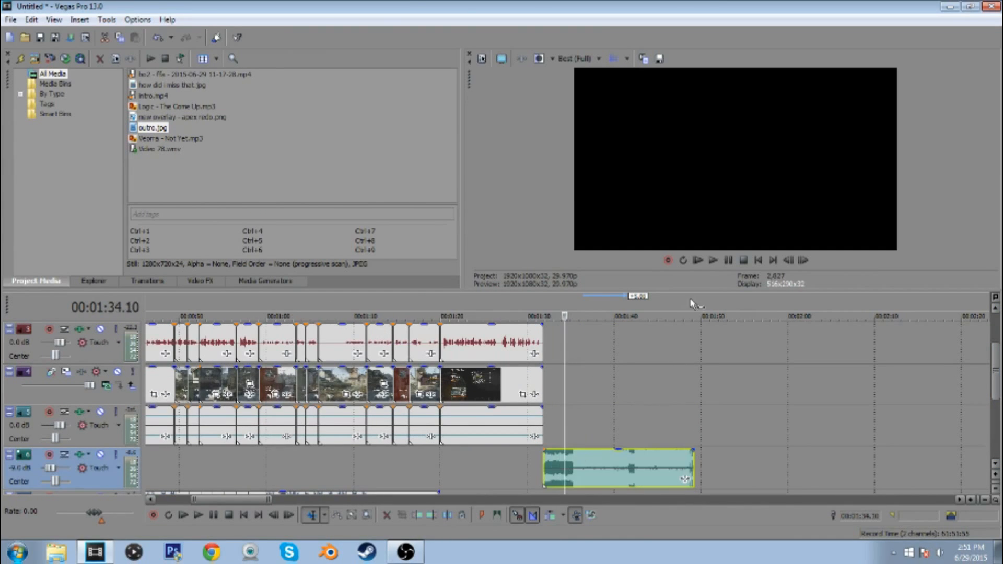
pyautogui.click(711, 261)
pyautogui.click(726, 260)
pyautogui.scroll(8, 675, 394)
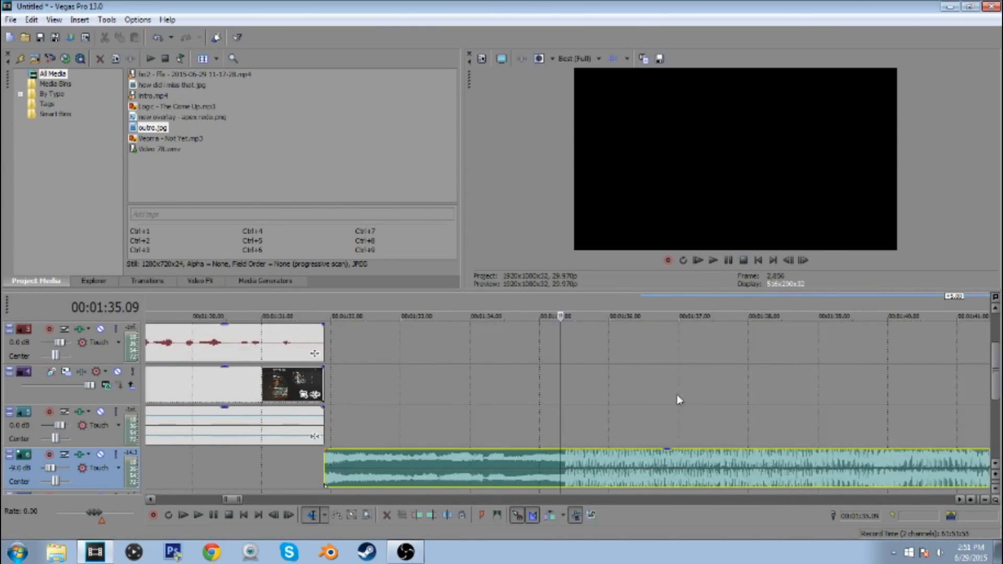
pyautogui.click(803, 259)
pyautogui.click(802, 259)
pyautogui.scroll(-1, 775, 360)
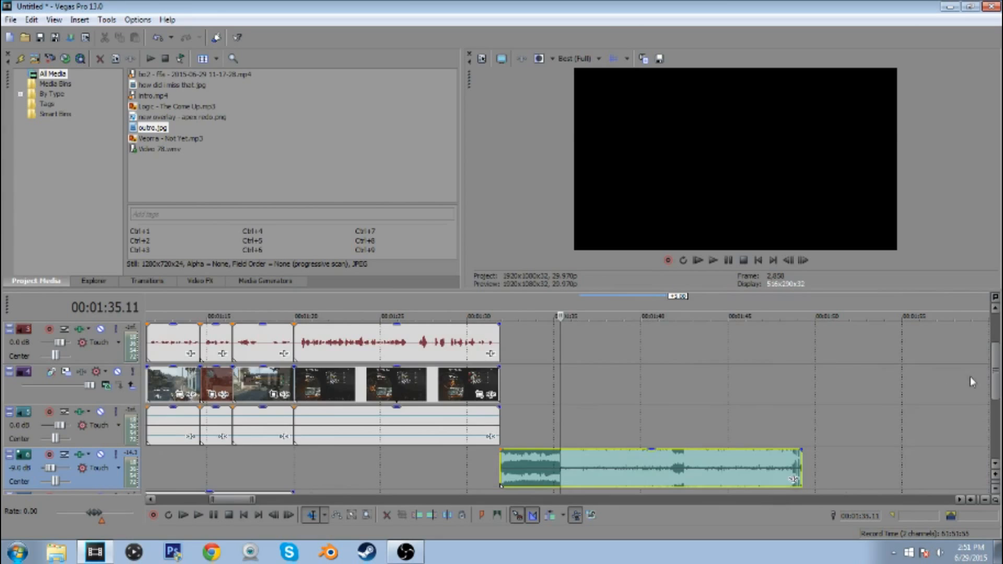
# Move outro.jpg to start at 00:01:35.11 and extend its end to the song's end at 00:01:49.08
pyautogui.moveTo(996, 369); pyautogui.dragTo(995, 337)
pyautogui.moveTo(624, 380); pyautogui.dragTo(606, 379)
pyautogui.moveTo(998, 344)
pyautogui.mouseDown()
pyautogui.moveTo(995, 388)
pyautogui.moveTo(994, 340)
pyautogui.mouseUp()
pyautogui.click(801, 426)
pyautogui.moveTo(646, 381); pyautogui.dragTo(801, 376)
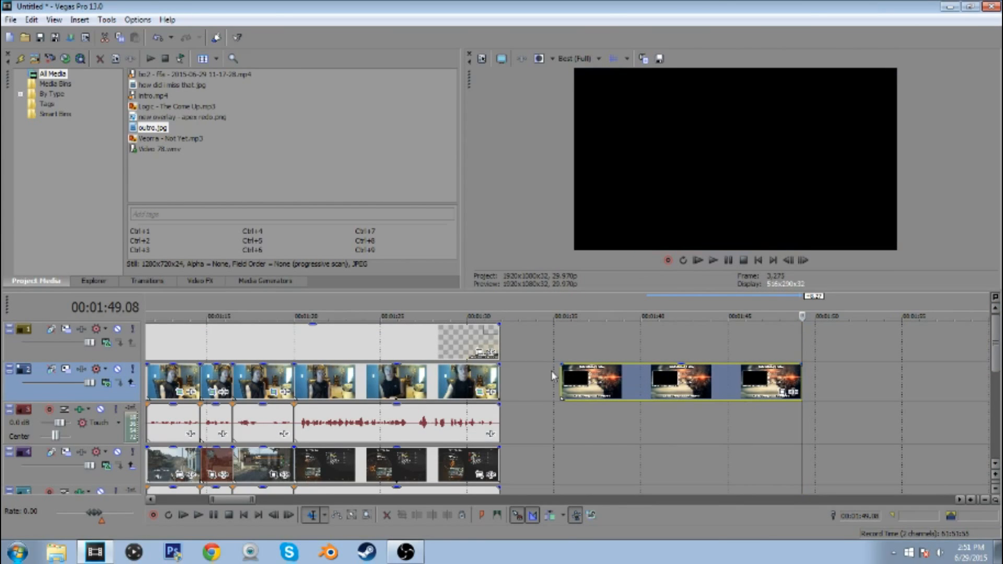
# Place how did i miss that.jpg above outro.jpg on the first video track from 00:01:35.11 and extend it to the outro's end
pyautogui.click(559, 371)
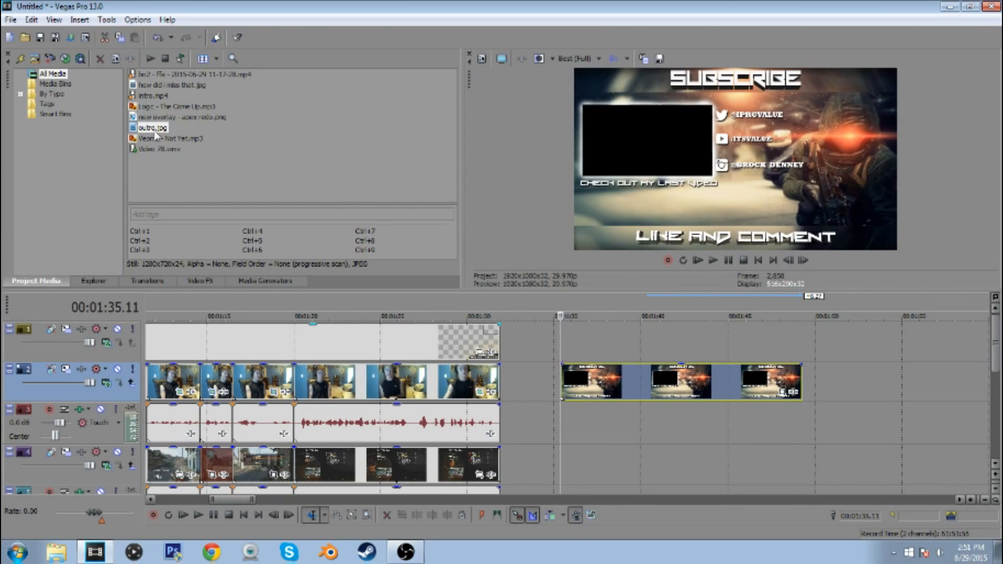
pyautogui.moveTo(151, 84); pyautogui.dragTo(567, 342)
pyautogui.moveTo(643, 338); pyautogui.dragTo(800, 338)
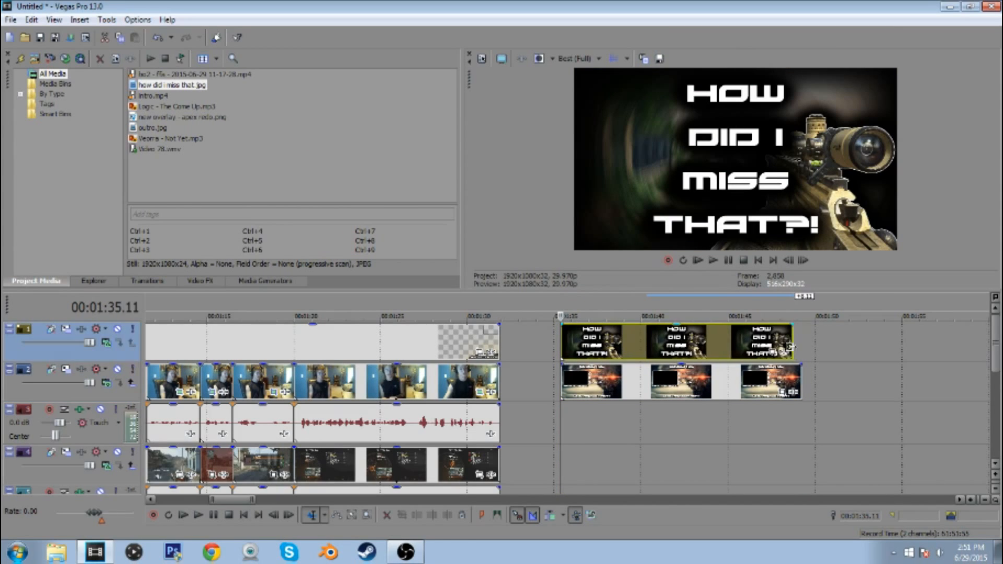
# Apply the outro pan/crop preset to how did i miss that.jpg so it fits the outro's empty video frame
pyautogui.click(793, 352)
pyautogui.click(445, 111)
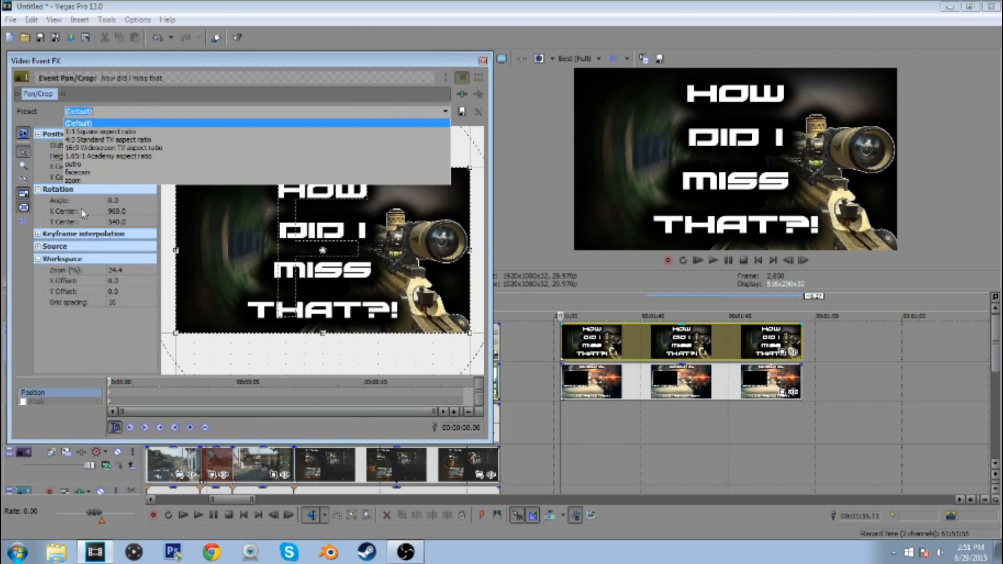
pyautogui.click(73, 164)
pyautogui.click(482, 61)
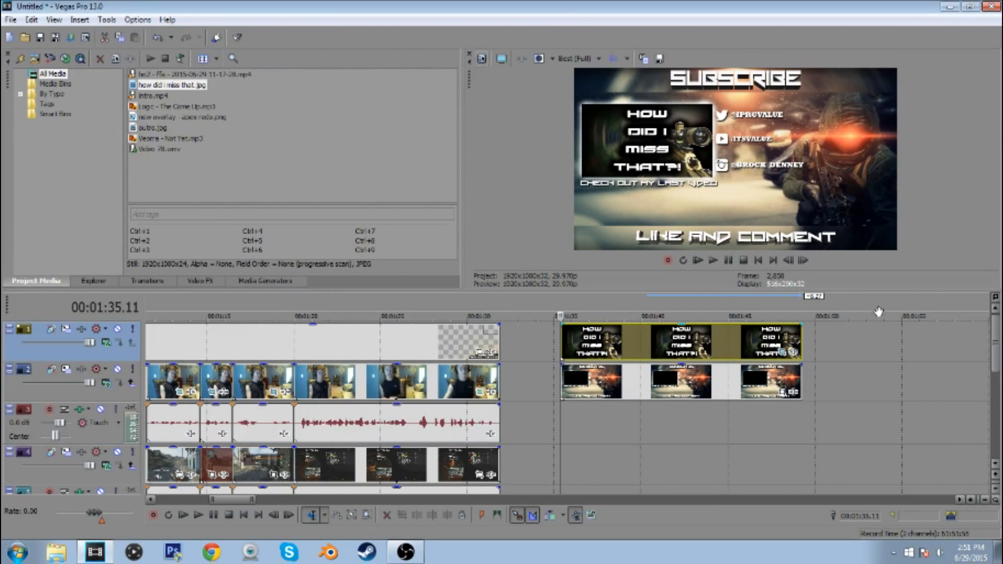
# Fade out how did i miss that.jpg, outro.jpg and the ending song, each with an offset of about 00:00:01.10
pyautogui.moveTo(799, 324); pyautogui.dragTo(780, 323)
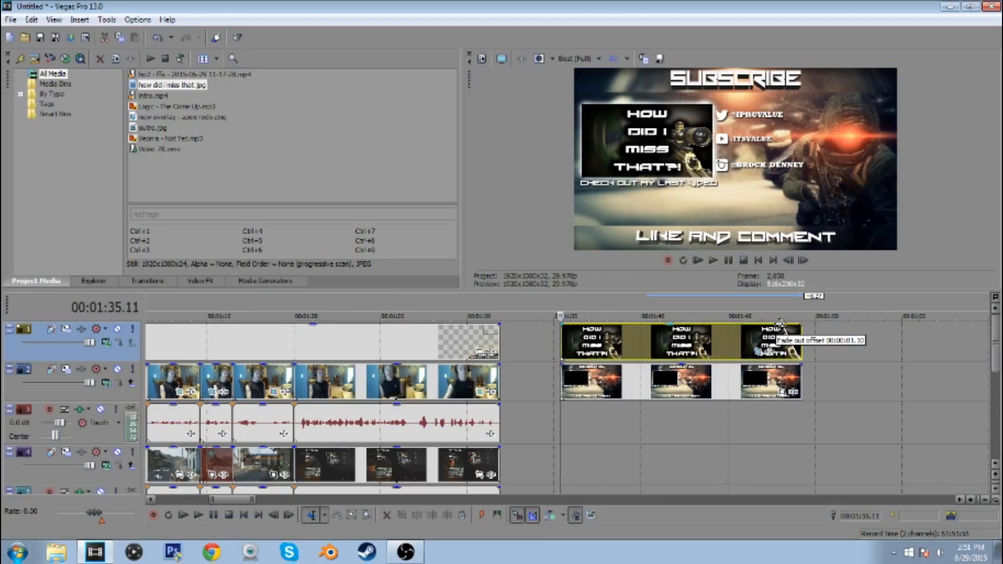
pyautogui.click(779, 322)
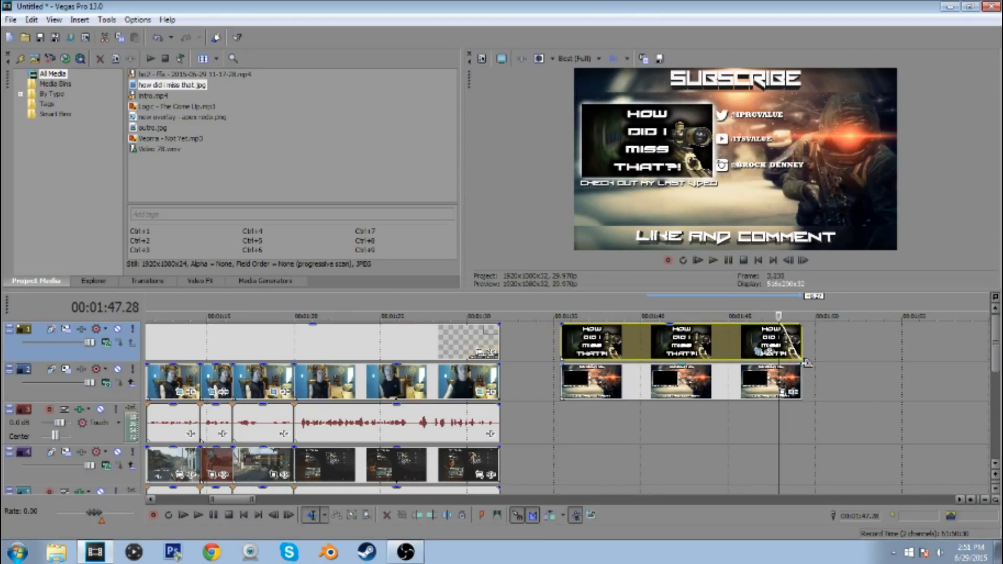
pyautogui.moveTo(799, 365); pyautogui.dragTo(778, 364)
pyautogui.moveTo(997, 352); pyautogui.dragTo(996, 423)
pyautogui.moveTo(800, 324); pyautogui.dragTo(780, 323)
# Enlarge the timeline area and look over all tracks of the project from the intro to the outro
pyautogui.click(758, 260)
pyautogui.scroll(-10, 879, 398)
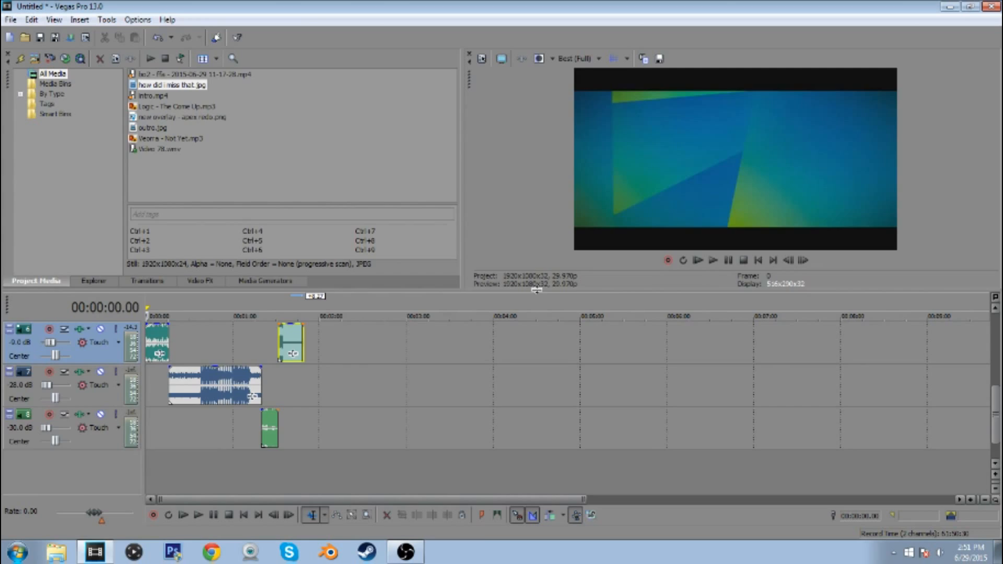
pyautogui.moveTo(537, 290); pyautogui.dragTo(537, 134)
pyautogui.scroll(5, 537, 261)
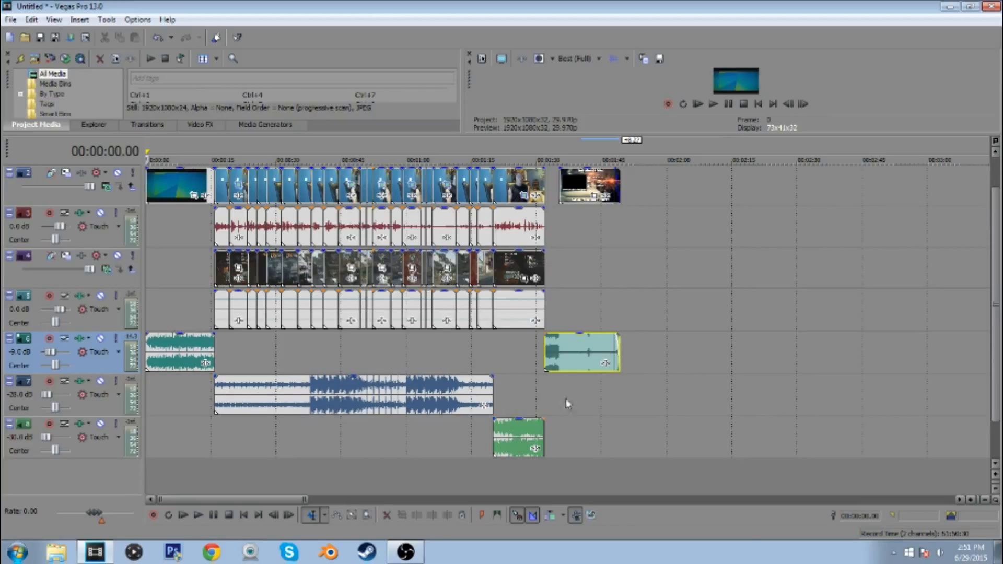
pyautogui.click(609, 410)
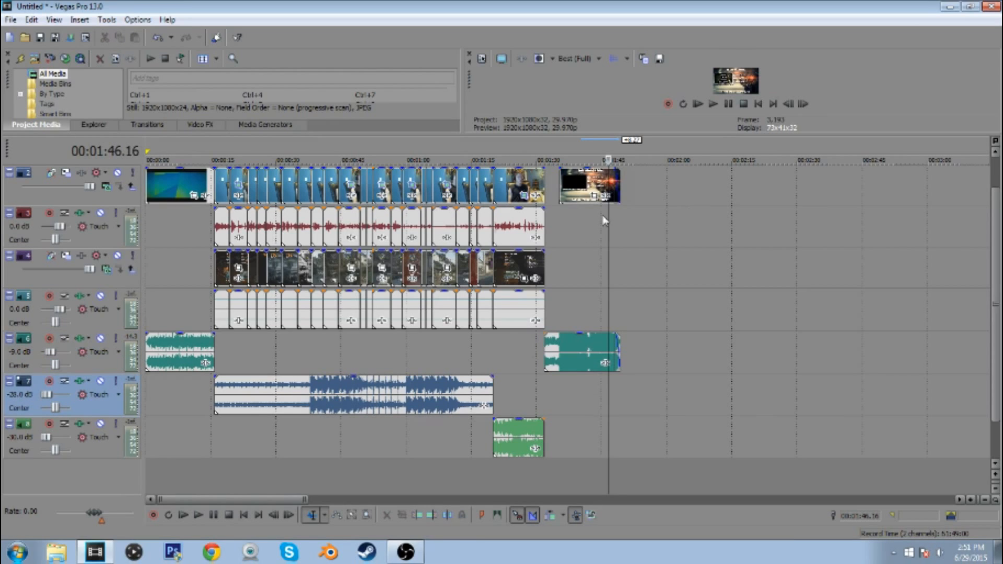
pyautogui.scroll(2, 990, 281)
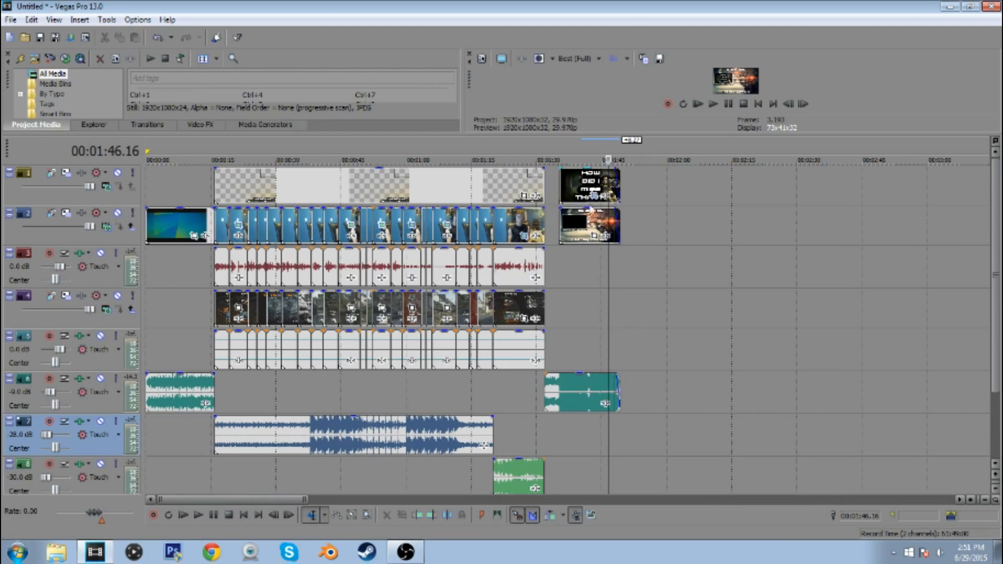
pyautogui.click(740, 185)
pyautogui.hotkey('ctrl', 'Home')
pyautogui.scroll(3, 222, 328)
pyautogui.scroll(-1, 222, 328)
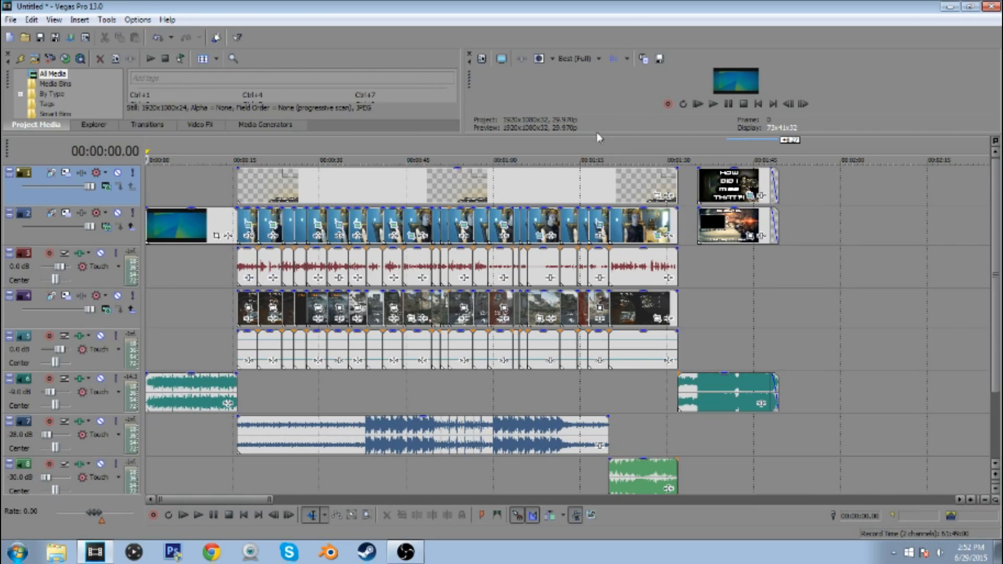
pyautogui.moveTo(585, 133); pyautogui.dragTo(585, 88)
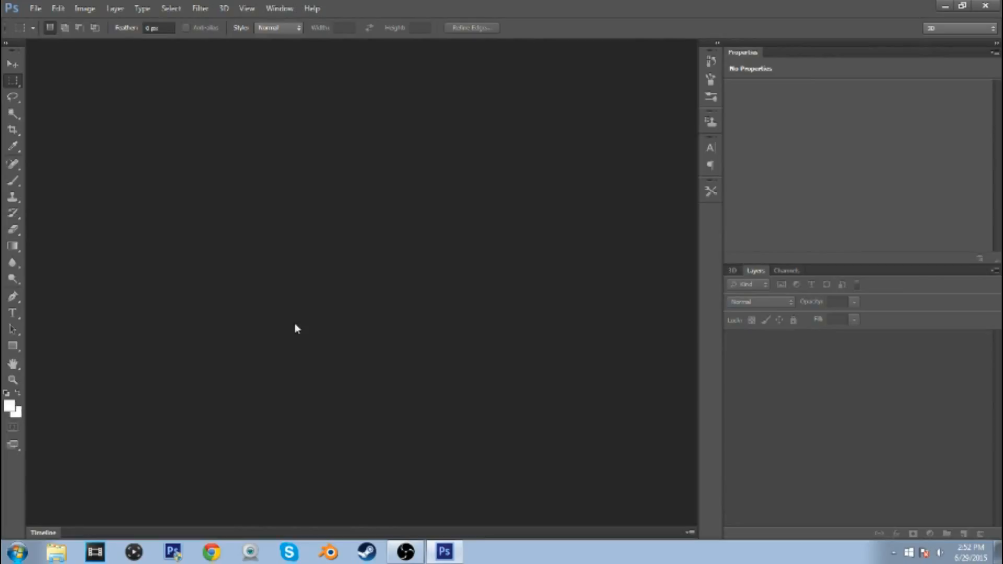
# In Photoshop, create a new 1920 x 1080 pixel document at 300 pixels/inch from the youtube thumbnail preset
pyautogui.click(36, 9)
pyautogui.click(48, 24)
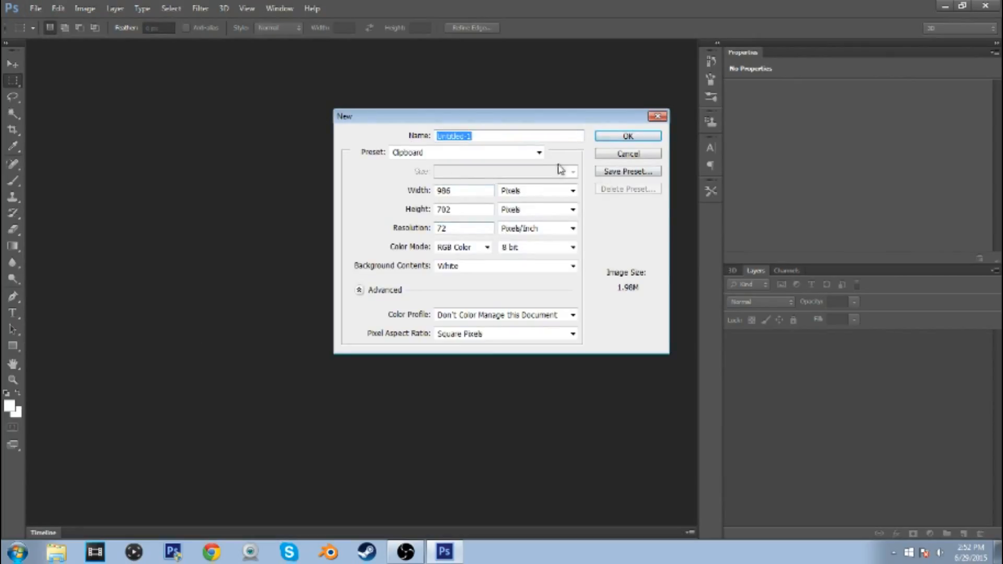
pyautogui.click(539, 156)
pyautogui.click(455, 214)
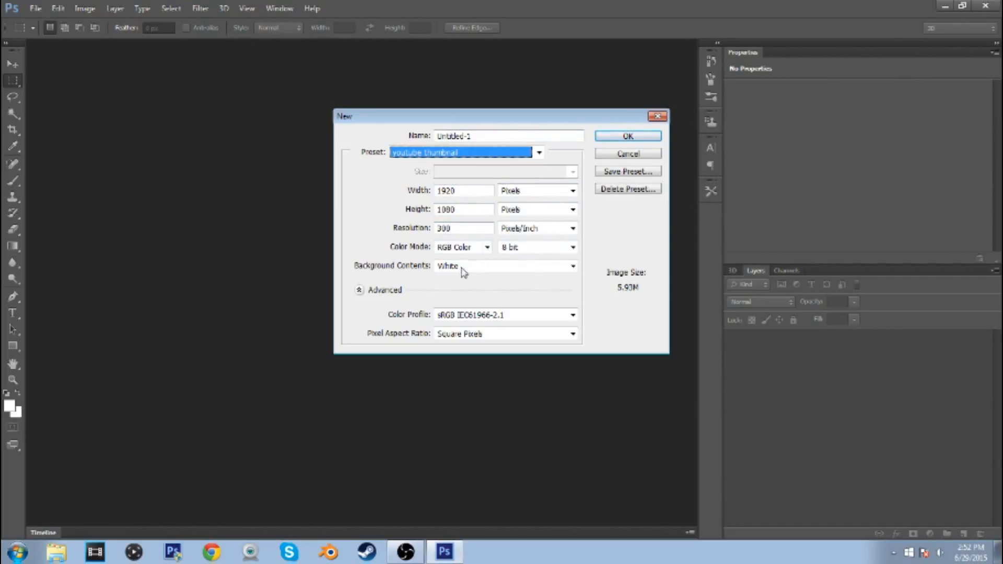
pyautogui.click(628, 136)
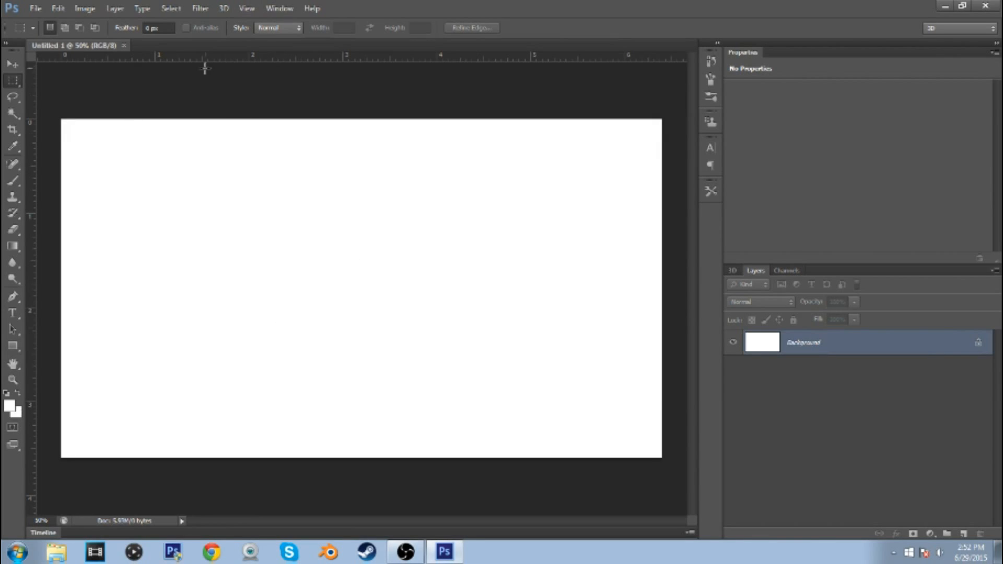
# Open the GFX file from the GFX Packs folder
pyautogui.click(35, 8)
pyautogui.click(50, 35)
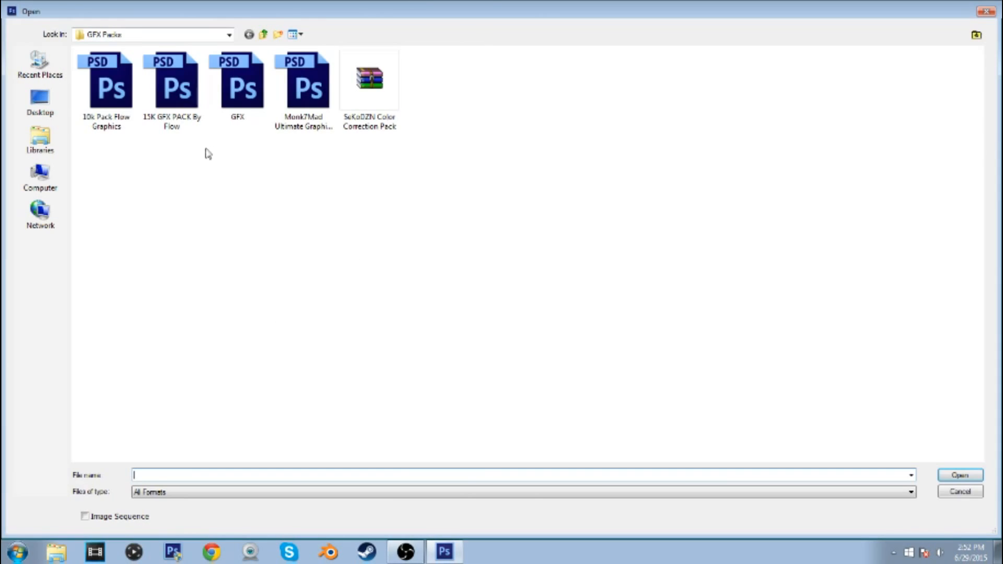
pyautogui.click(231, 103)
pyautogui.doubleClick(231, 103)
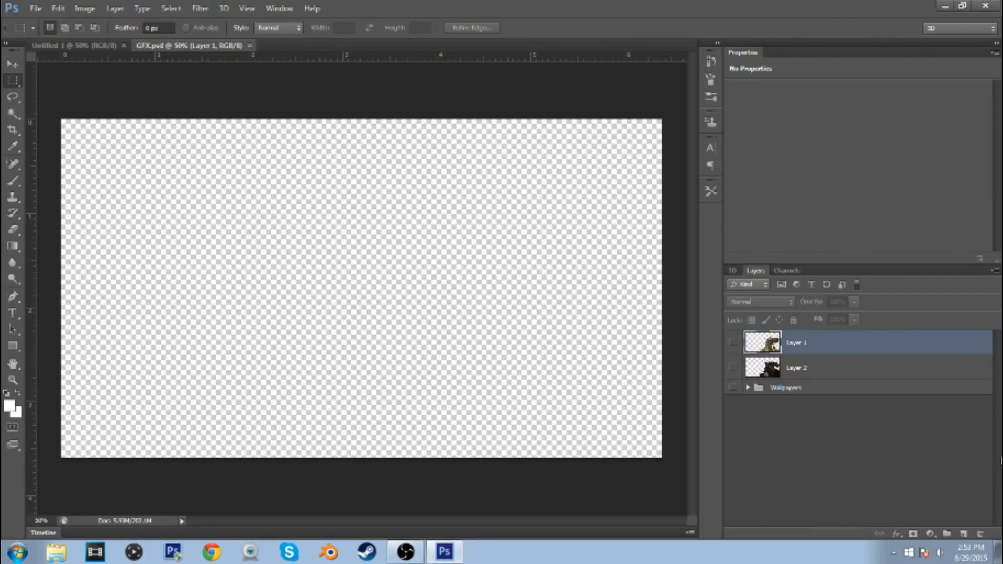
# Preview the rifle images on Layer 1 and Layer 2 one at a time, hiding each again
pyautogui.click(734, 343)
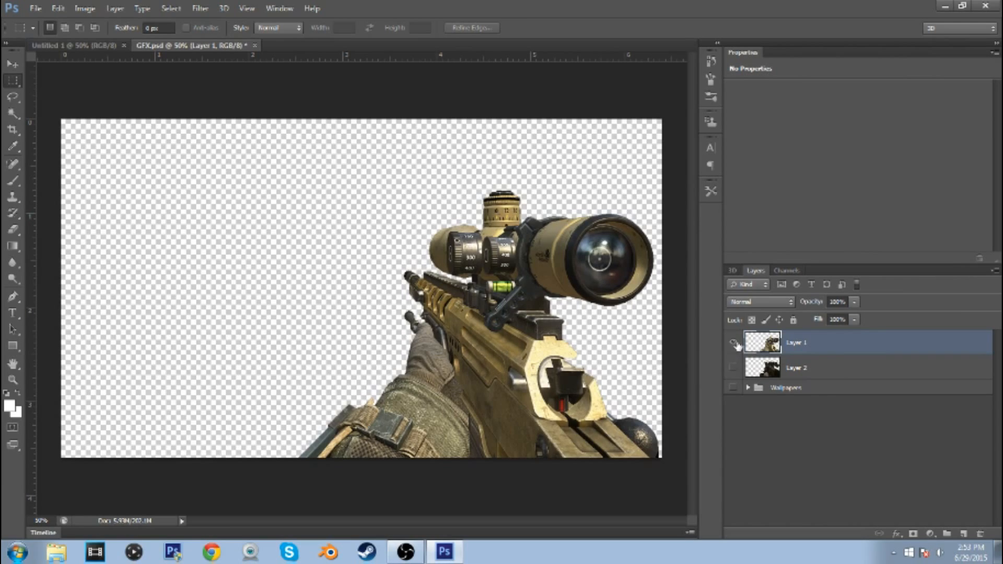
pyautogui.click(733, 343)
pyautogui.click(733, 369)
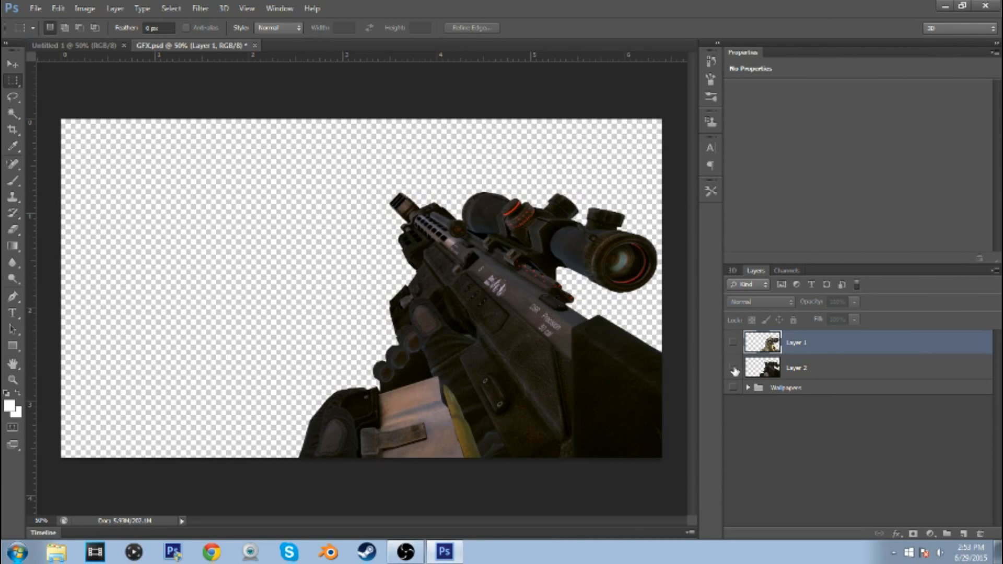
pyautogui.click(733, 369)
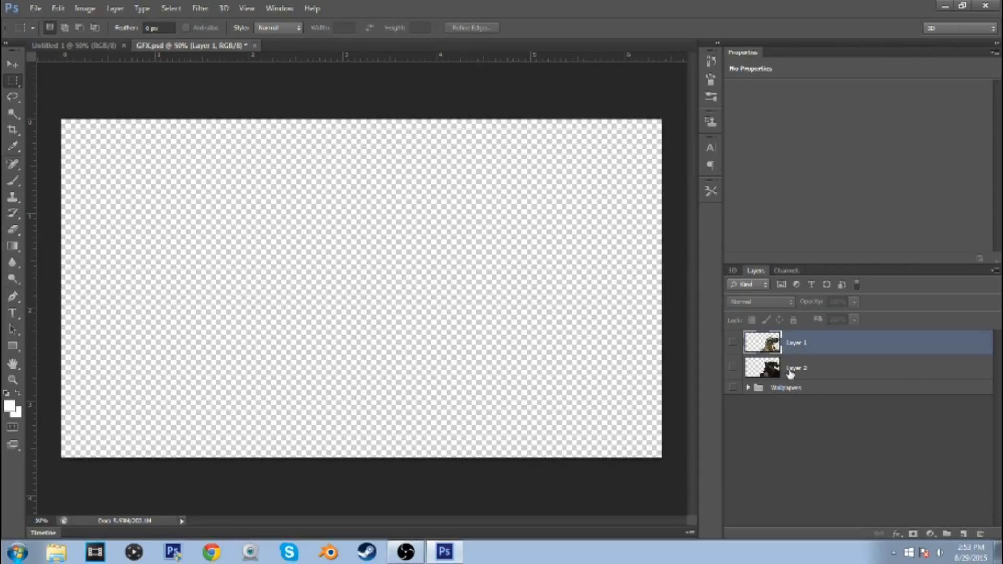
pyautogui.click(788, 439)
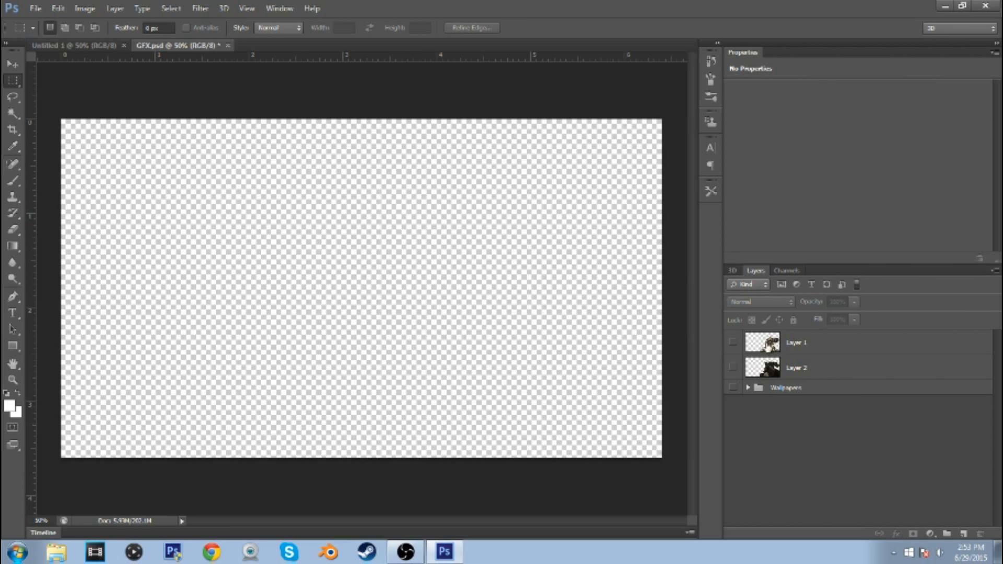
# Show Layer 1 with the gold sniper rifle and copy it from GFX.psd into the new thumbnail document
pyautogui.click(733, 344)
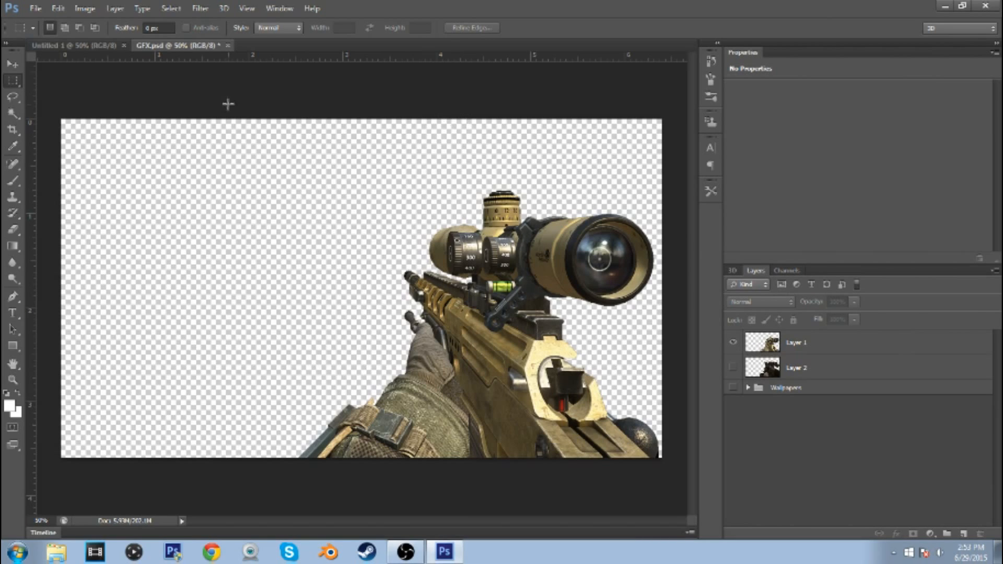
pyautogui.moveTo(209, 48); pyautogui.dragTo(213, 75)
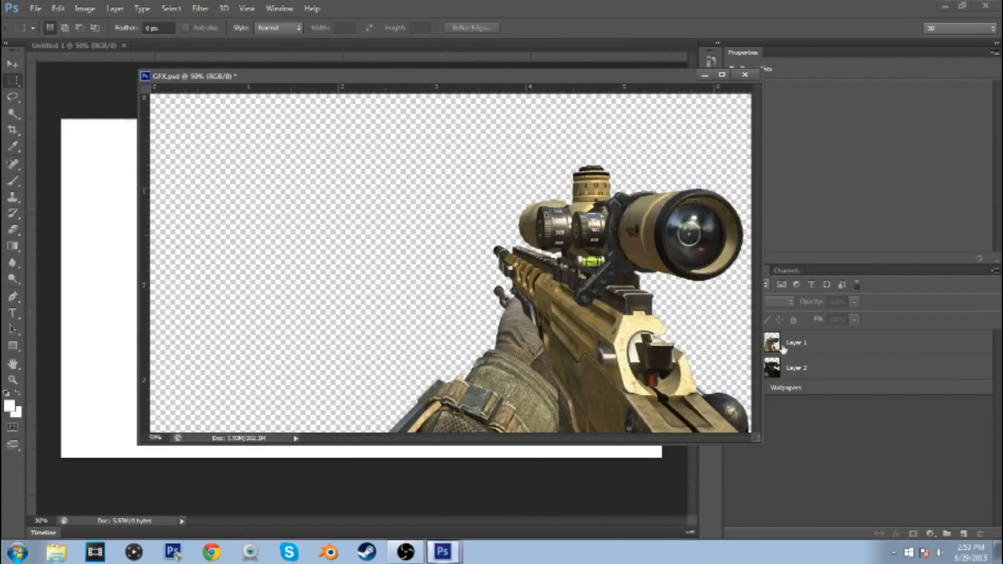
pyautogui.click(820, 350)
pyautogui.moveTo(823, 351); pyautogui.dragTo(550, 489)
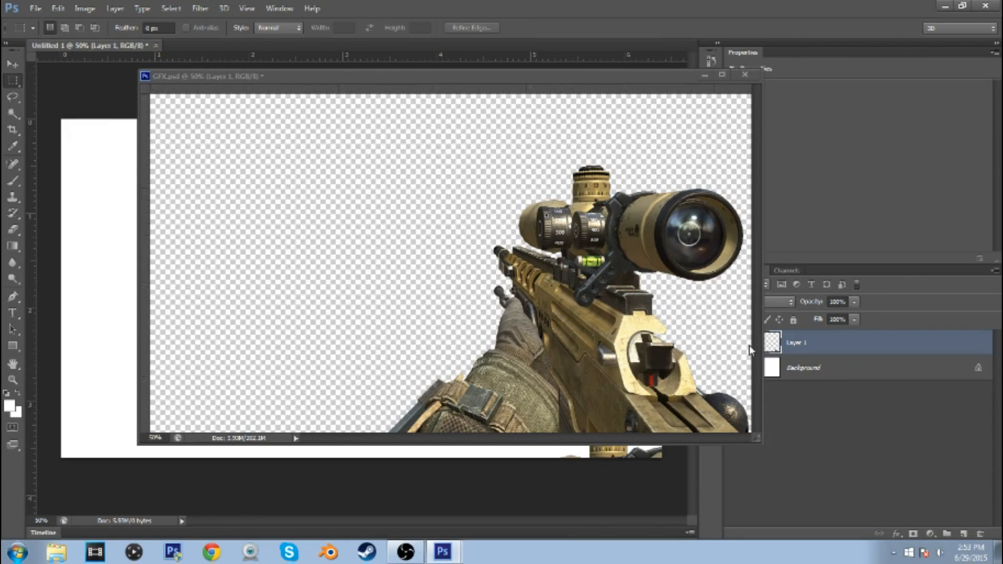
pyautogui.moveTo(664, 76); pyautogui.dragTo(599, 46)
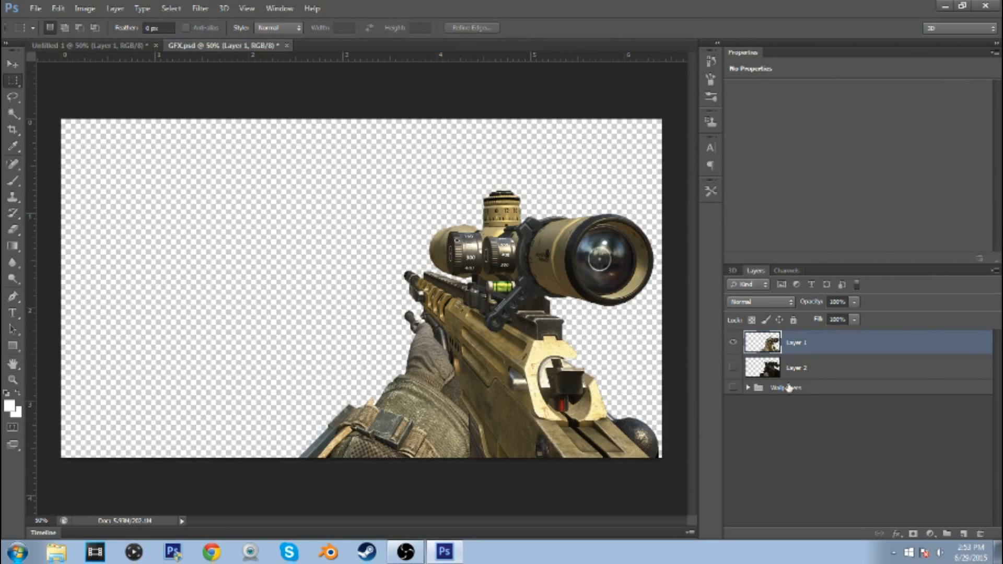
# Hide the rifle in GFX.psd, show wallpaper 24 from the Wallpapers group and copy it into the thumbnail document
pyautogui.click(746, 388)
pyautogui.click(733, 342)
pyautogui.scroll(-3, 823, 416)
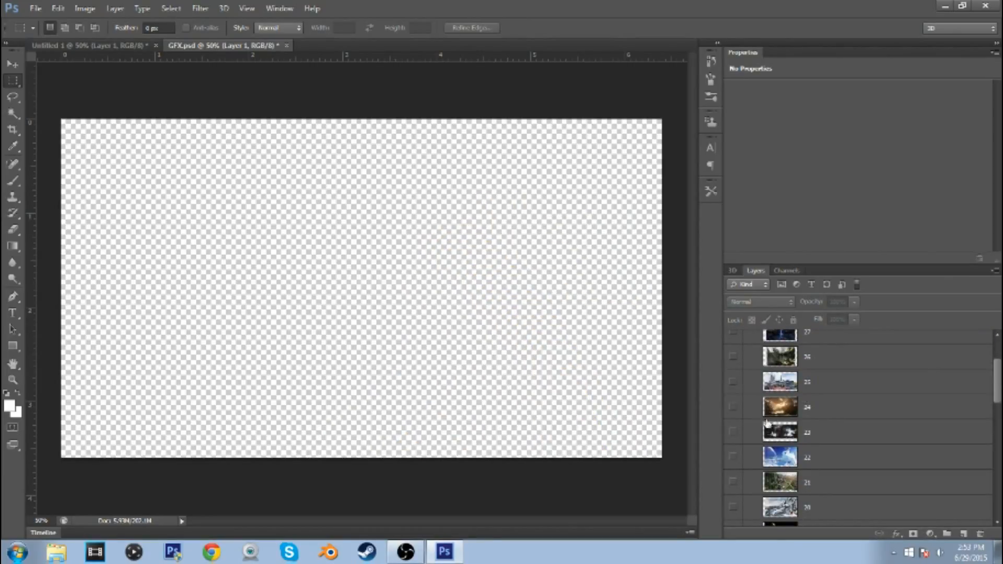
pyautogui.click(733, 408)
pyautogui.click(828, 415)
pyautogui.moveTo(214, 48); pyautogui.dragTo(219, 78)
pyautogui.moveTo(213, 427); pyautogui.dragTo(99, 347)
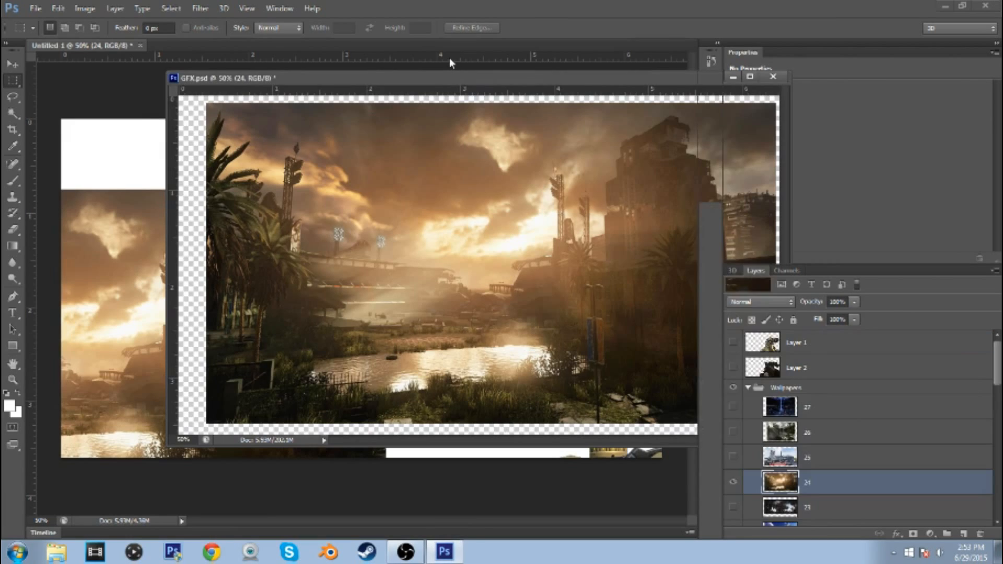
# Close GFX.psd without saving its changes
pyautogui.moveTo(450, 78); pyautogui.dragTo(424, 50)
pyautogui.click(746, 49)
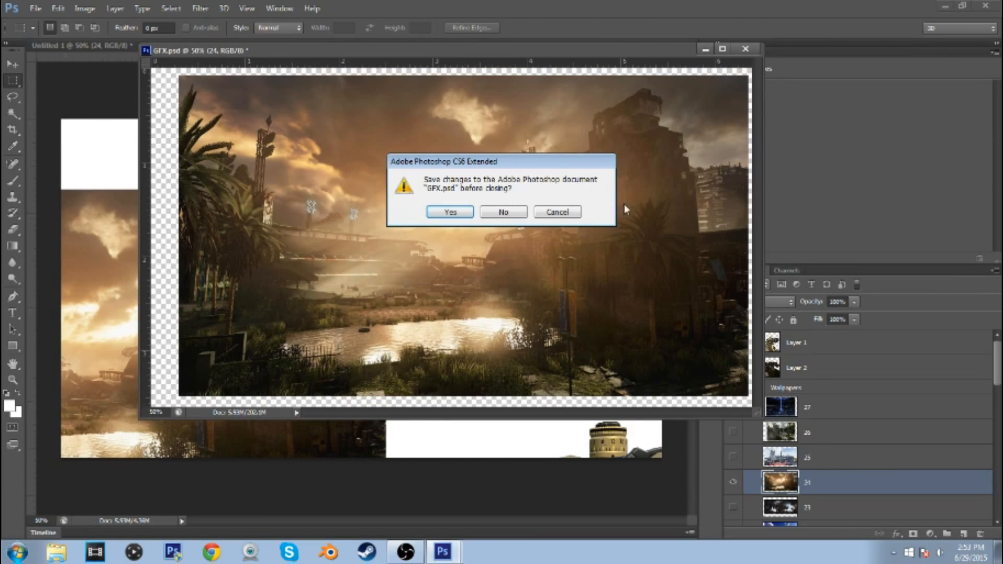
pyautogui.click(500, 212)
# Move the wallpaper layer 24 to the canvas's upper-right corner and enlarge it to cover the whole canvas
pyautogui.click(11, 64)
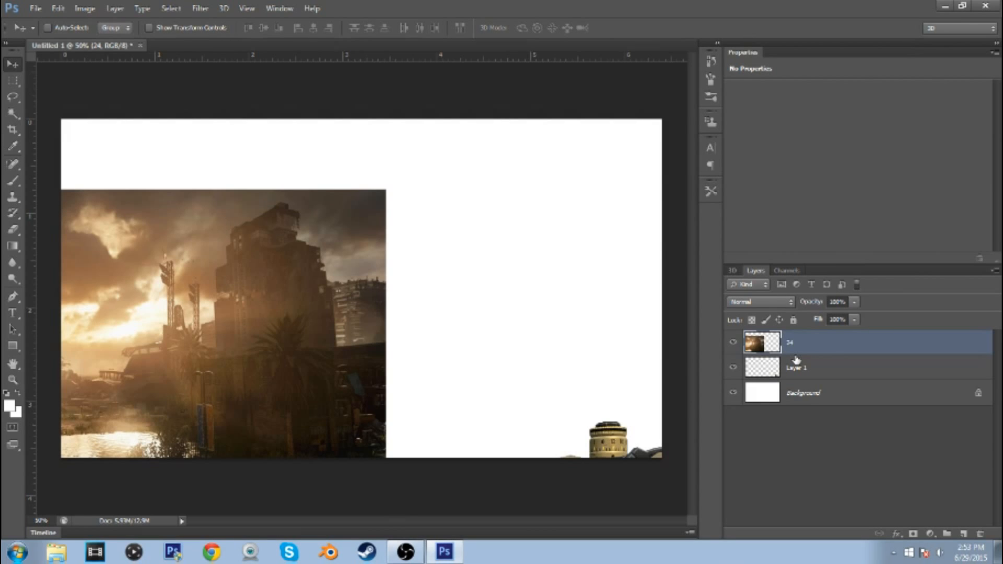
pyautogui.hotkey('ctrl', 't')
pyautogui.moveTo(345, 277); pyautogui.dragTo(620, 207)
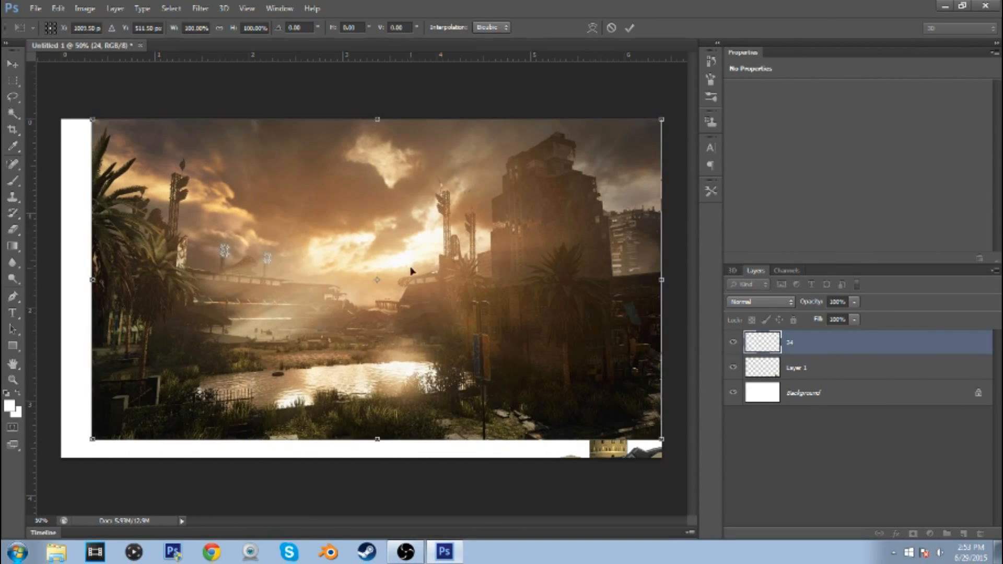
pyautogui.moveTo(92, 441); pyautogui.dragTo(61, 457)
pyautogui.press('Return')
# Delete the white Background layer and move wallpaper layer 24 beneath the rifle's Layer 1
pyautogui.moveTo(833, 357); pyautogui.dragTo(818, 389)
pyautogui.click(814, 405)
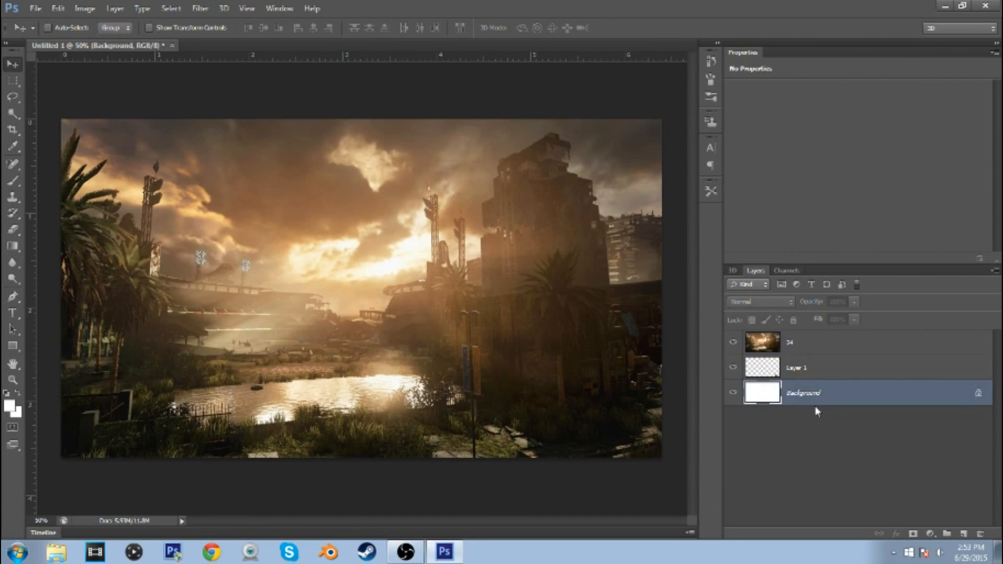
pyautogui.press('Delete')
pyautogui.moveTo(807, 347); pyautogui.dragTo(815, 367)
pyautogui.click(813, 349)
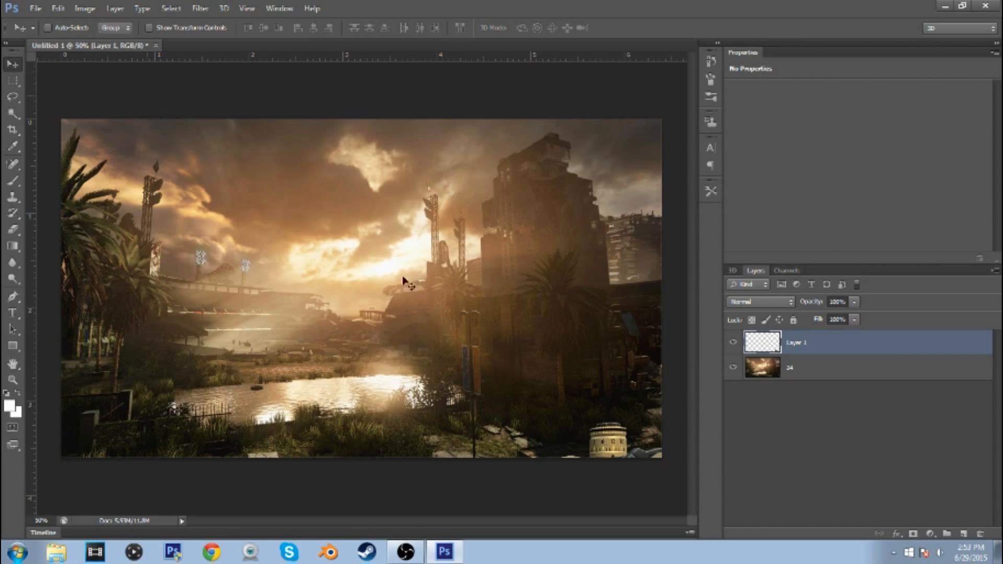
# Reposition the rifle on Layer 1 so it fills the lower-right part of the canvas
pyautogui.hotkey('ctrl', 't')
pyautogui.moveTo(607, 444); pyautogui.dragTo(481, 179)
pyautogui.press('Return')
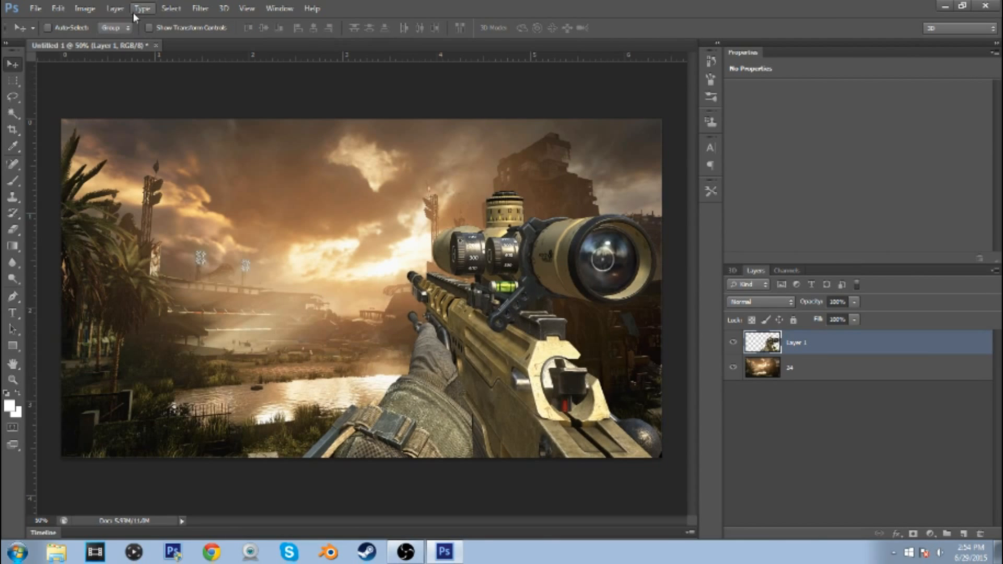
# Apply a Radial Blur to wallpaper layer 24 with amount 12, Spin method and Good quality
pyautogui.click(818, 374)
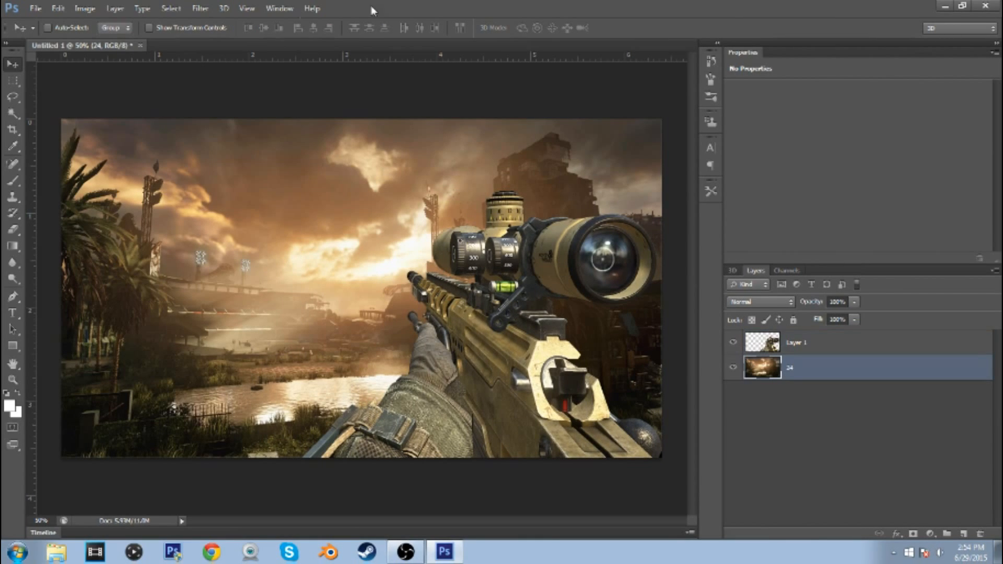
pyautogui.click(200, 8)
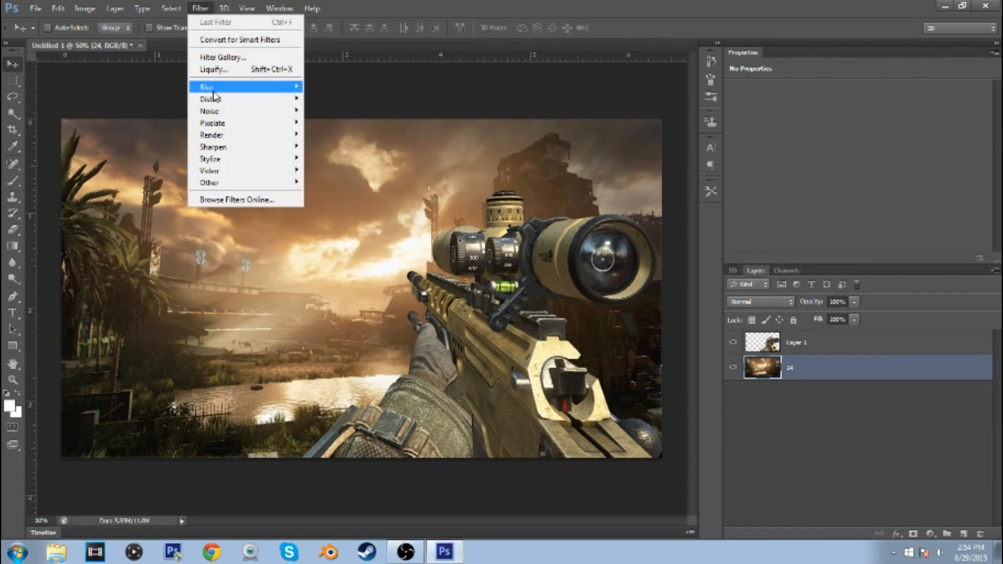
pyautogui.moveTo(212, 87)
pyautogui.click(359, 190)
pyautogui.write('12')
pyautogui.press('Return')
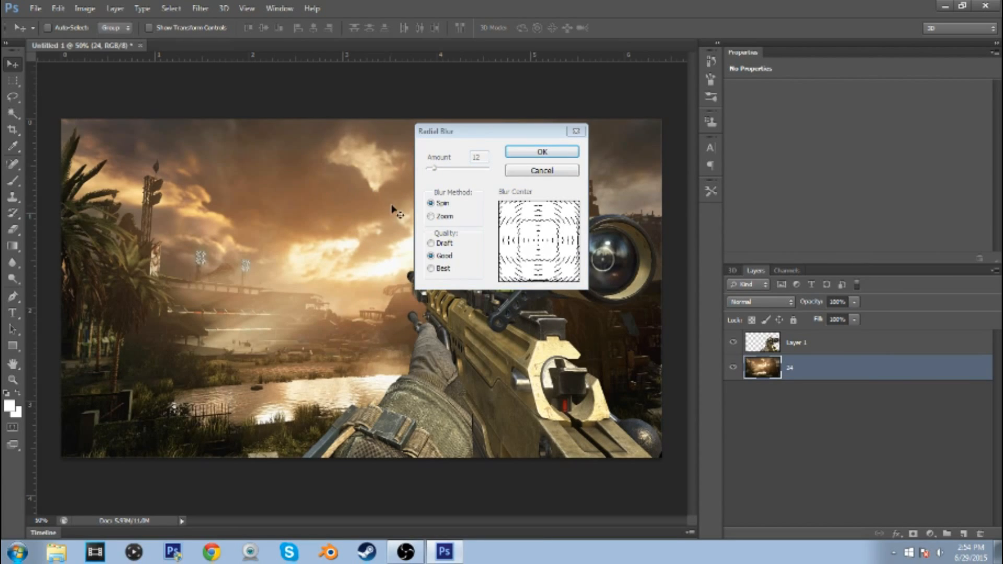
# Add a white (ffffff) 3 px outside stroke to the rifle on Layer 1
pyautogui.click(818, 347)
pyautogui.doubleClick(766, 346)
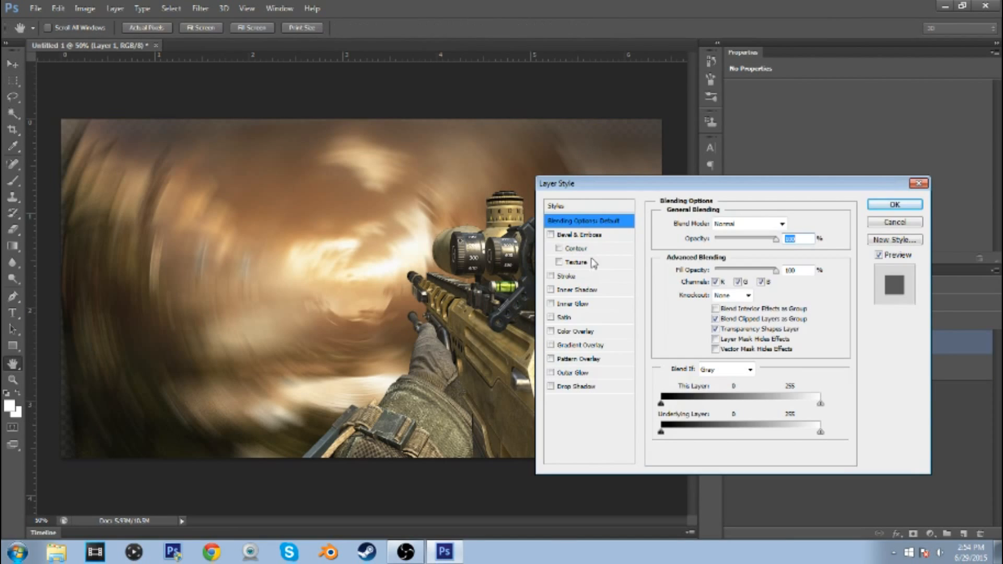
pyautogui.click(581, 278)
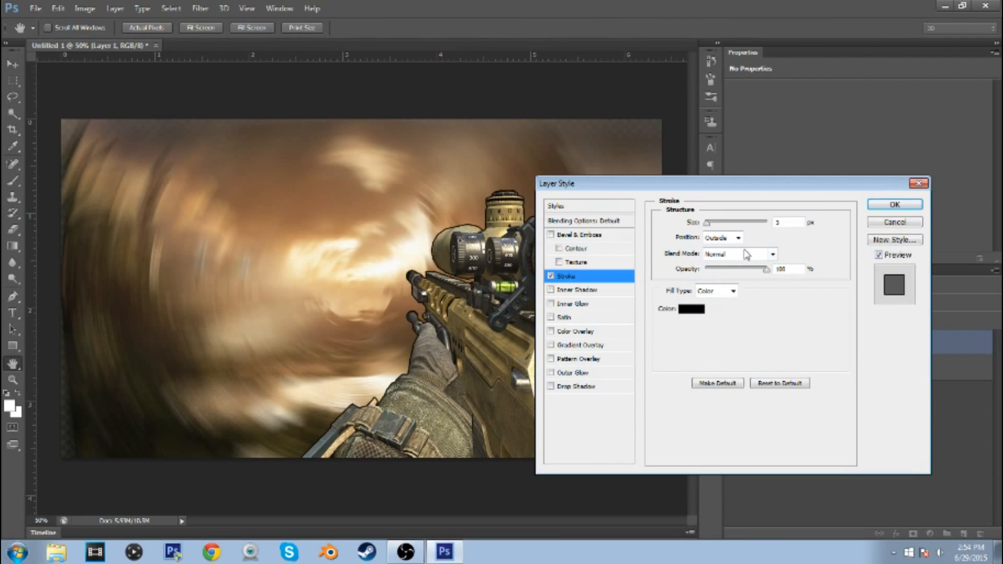
pyautogui.click(692, 309)
pyautogui.click(465, 316)
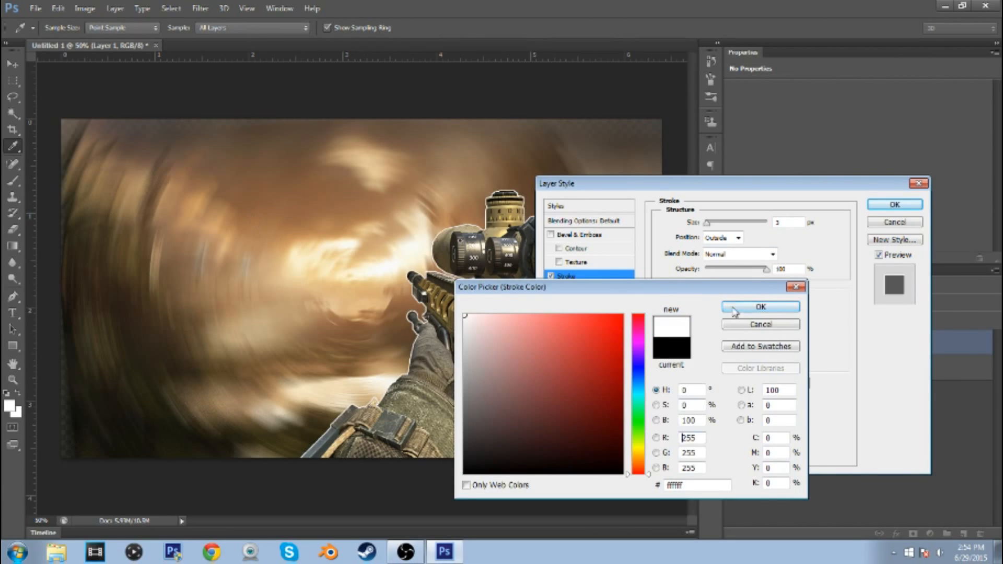
pyautogui.click(760, 307)
pyautogui.click(894, 205)
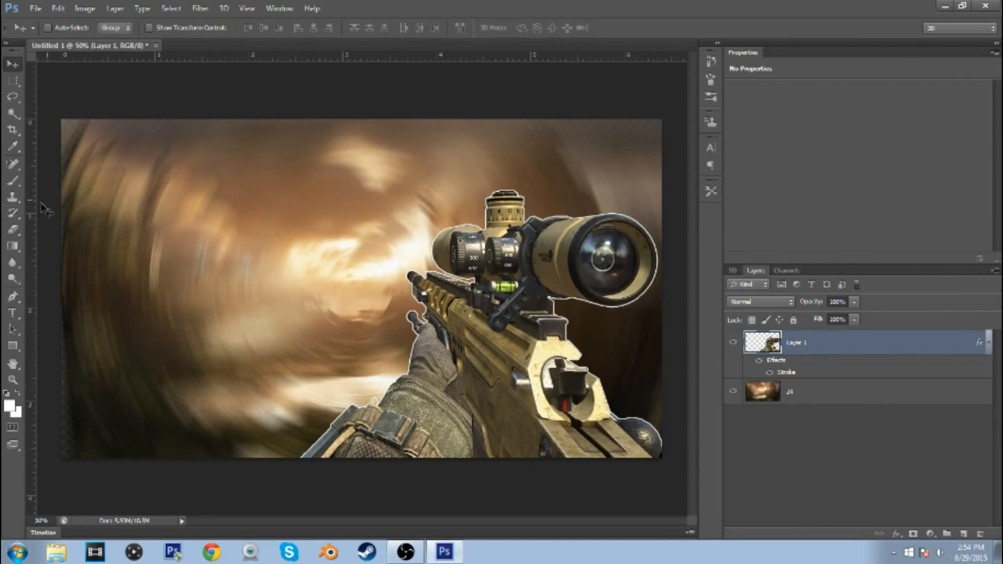
# Add the title text YOUTUBE VIDEO on two lines in white
pyautogui.click(14, 312)
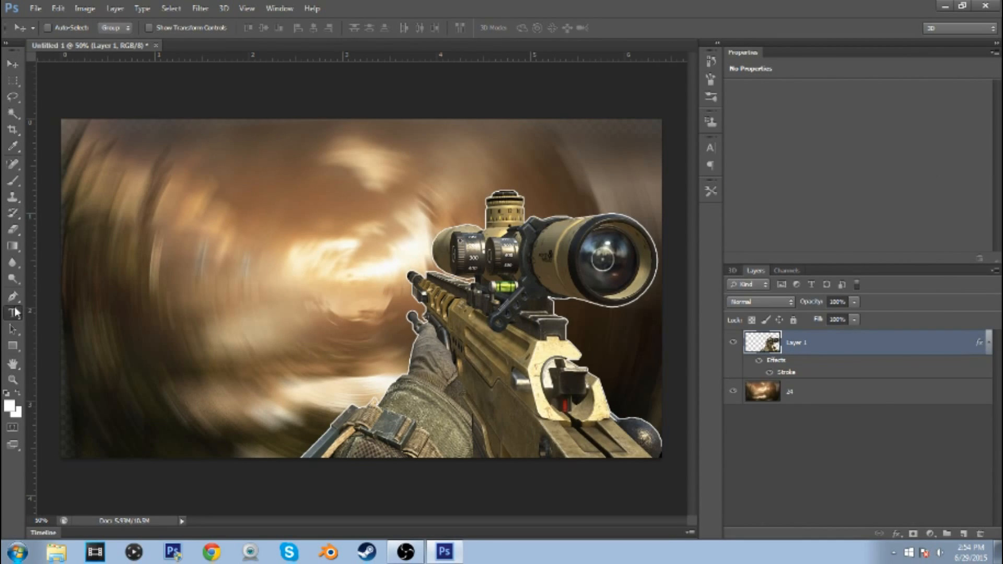
pyautogui.click(203, 213)
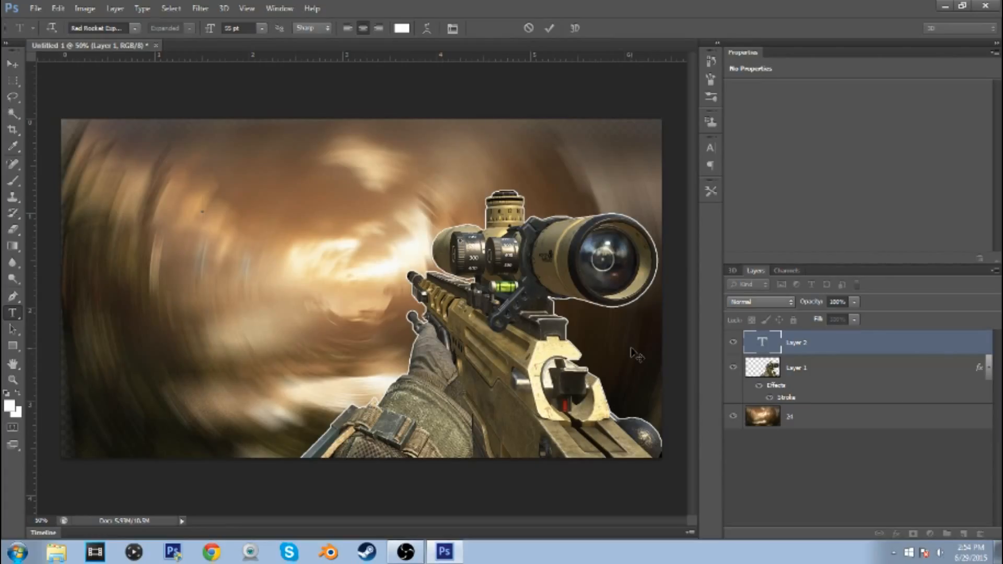
pyautogui.write('you')
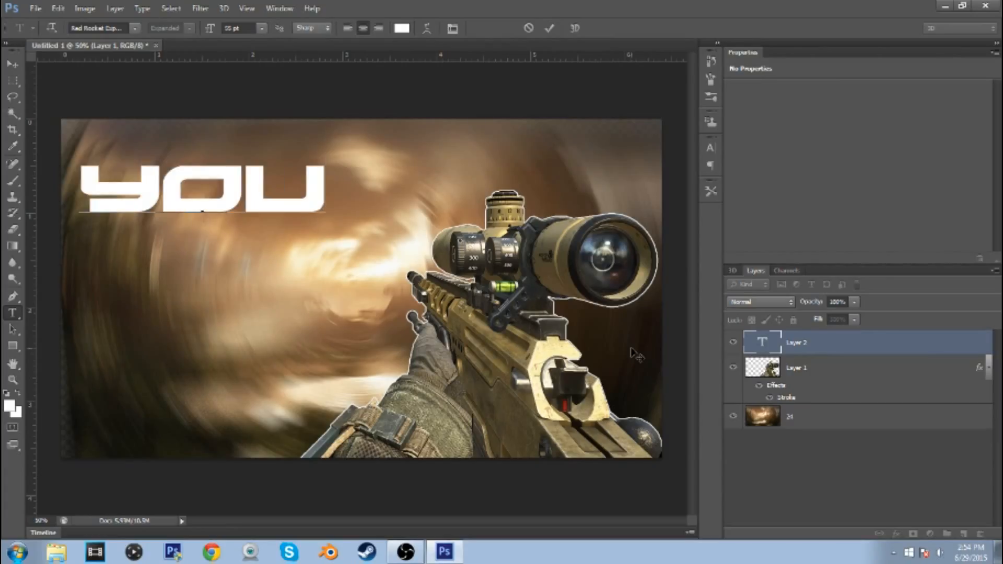
pyautogui.write('tubevideo')
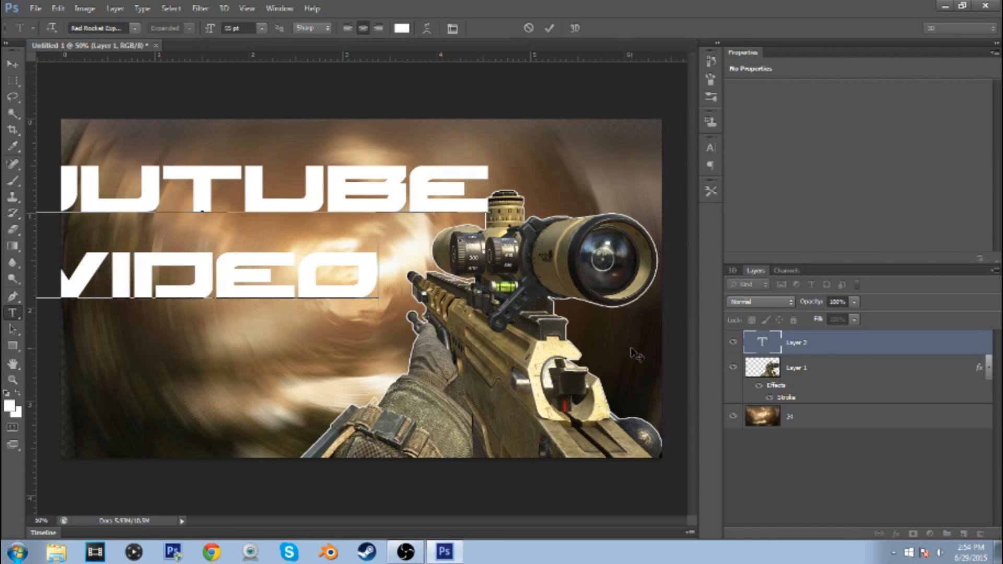
# Select the whole canvas and centre the YOUTUBE VIDEO text within it
pyautogui.click(13, 63)
pyautogui.hotkey('ctrl', 'a')
pyautogui.click(264, 28)
pyautogui.click(264, 27)
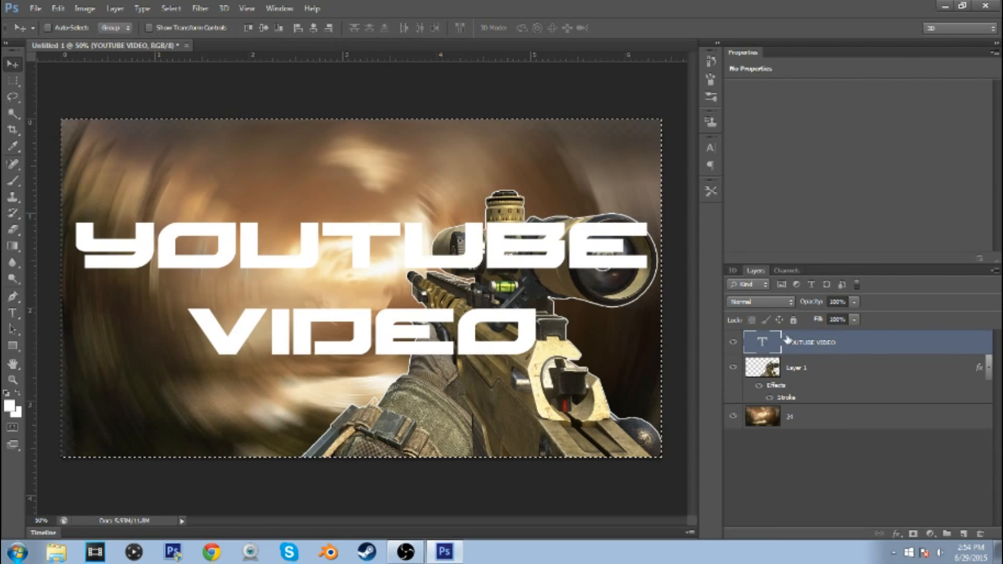
# Reduce the YOUTUBE VIDEO text to 45 pt, centre it vertically on the canvas again and deselect
pyautogui.doubleClick(762, 342)
pyautogui.moveTo(213, 30); pyautogui.dragTo(208, 30)
pyautogui.click(12, 63)
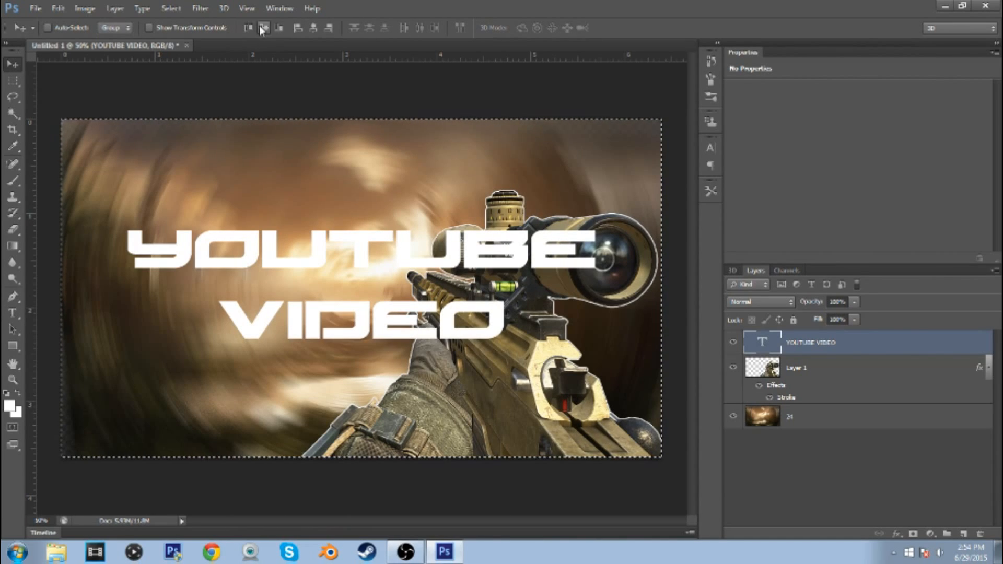
pyautogui.hotkey('ctrl', 'd')
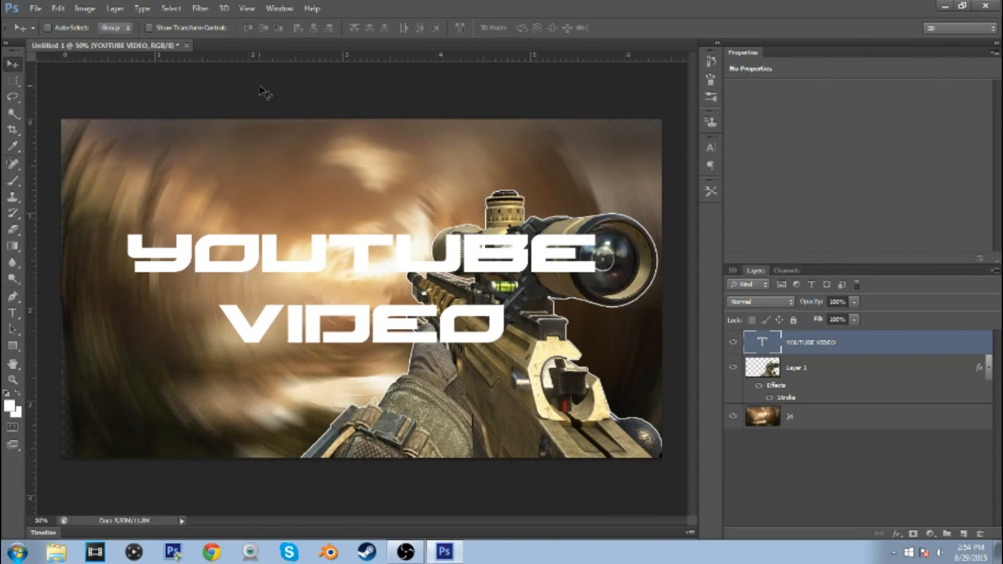
# Look through the fonts available for the YOUTUBE VIDEO text, keeping the current one
pyautogui.doubleClick(772, 348)
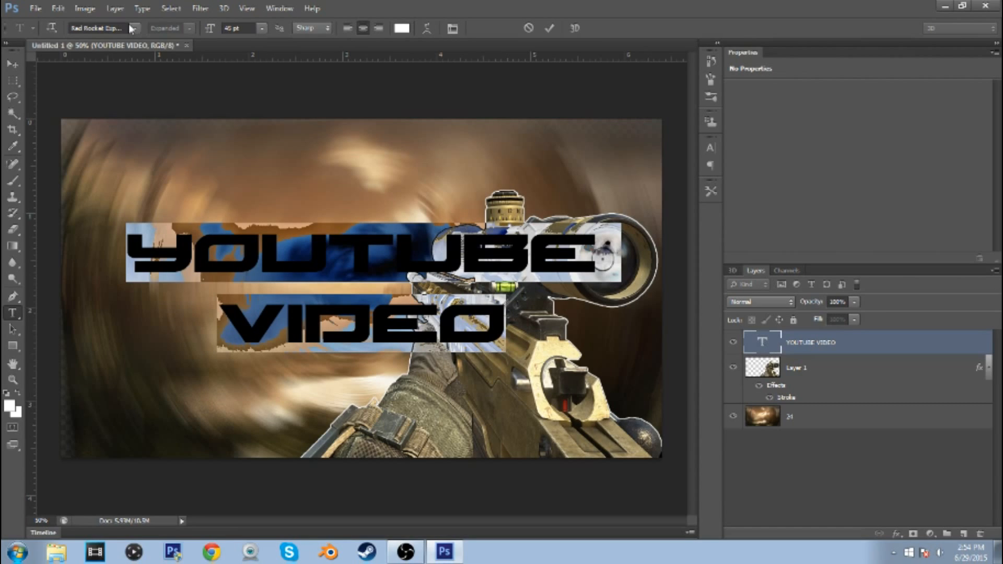
pyautogui.click(132, 28)
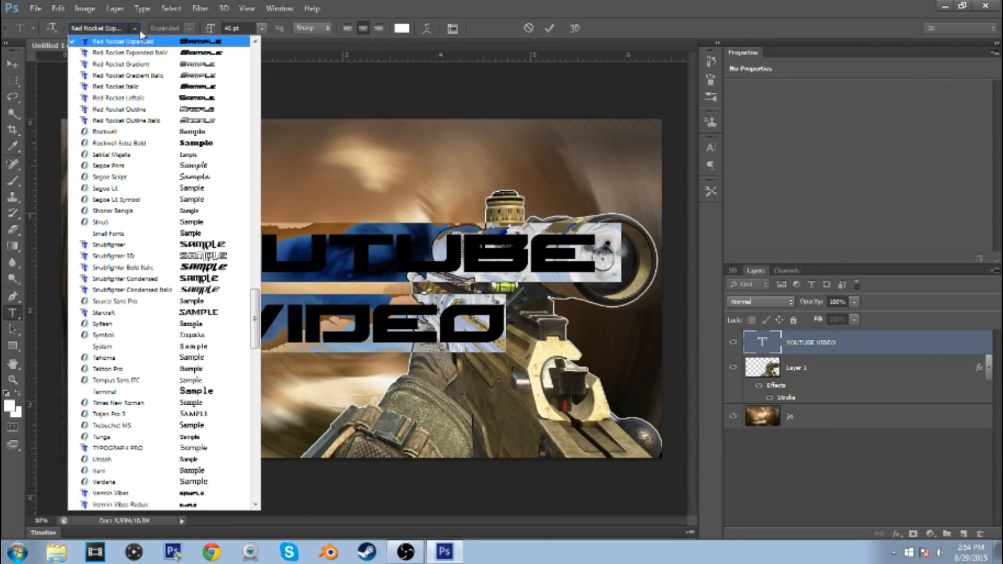
pyautogui.click(141, 30)
pyautogui.hotkey('ctrl', 'Return')
pyautogui.press('v')
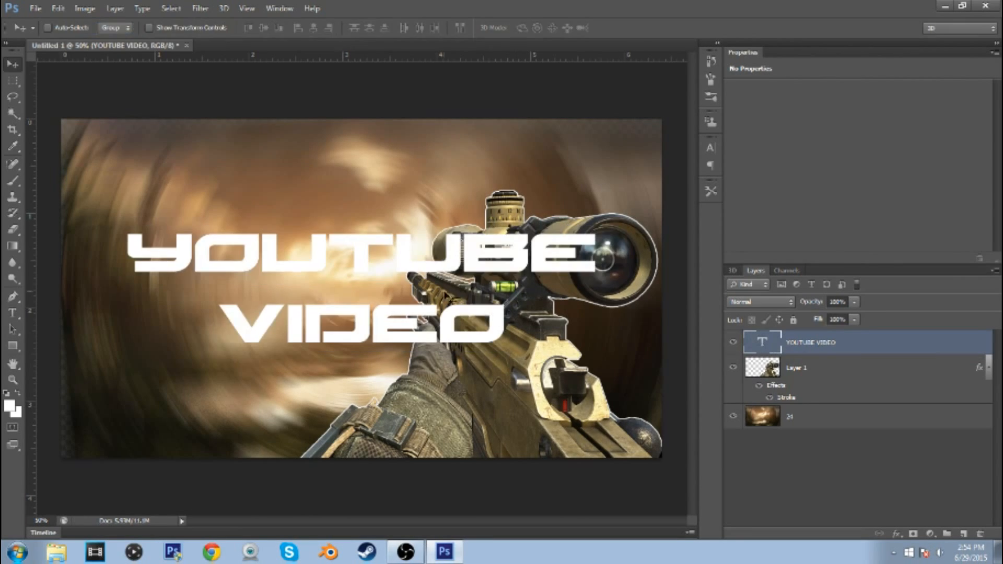
# Add a drop shadow with 100% opacity to the YOUTUBE VIDEO text
pyautogui.click(896, 534)
pyautogui.click(896, 524)
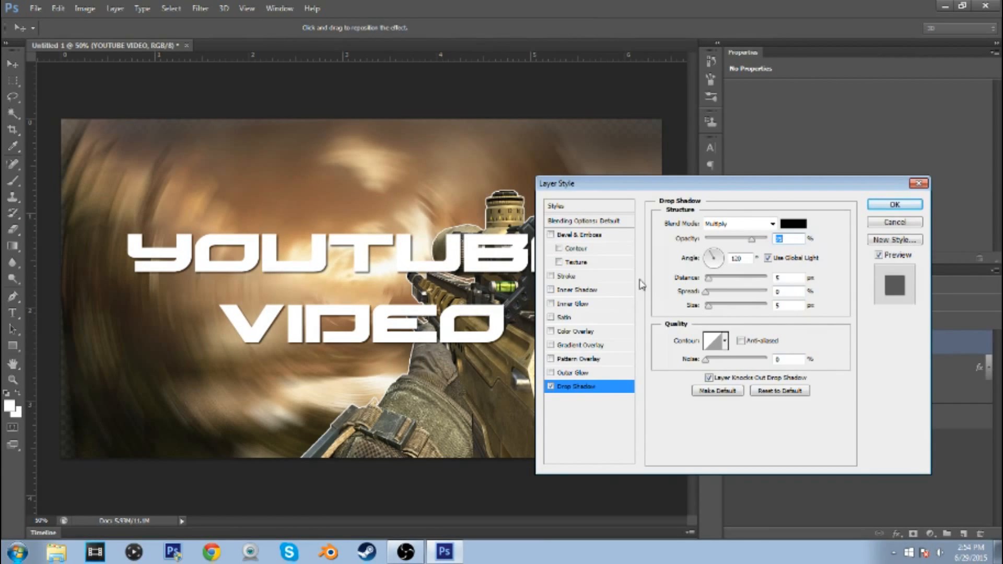
pyautogui.moveTo(752, 239); pyautogui.dragTo(833, 240)
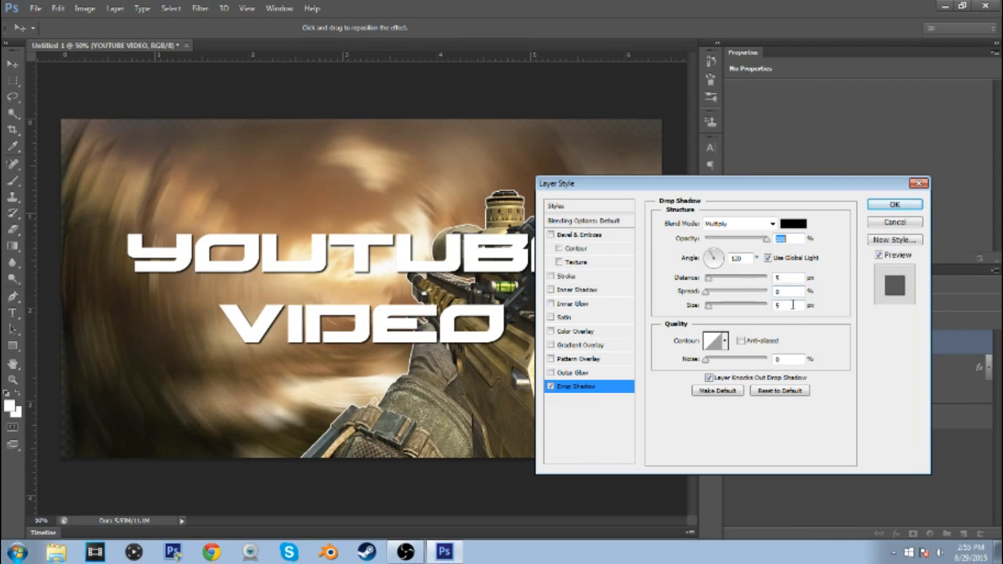
pyautogui.click(894, 204)
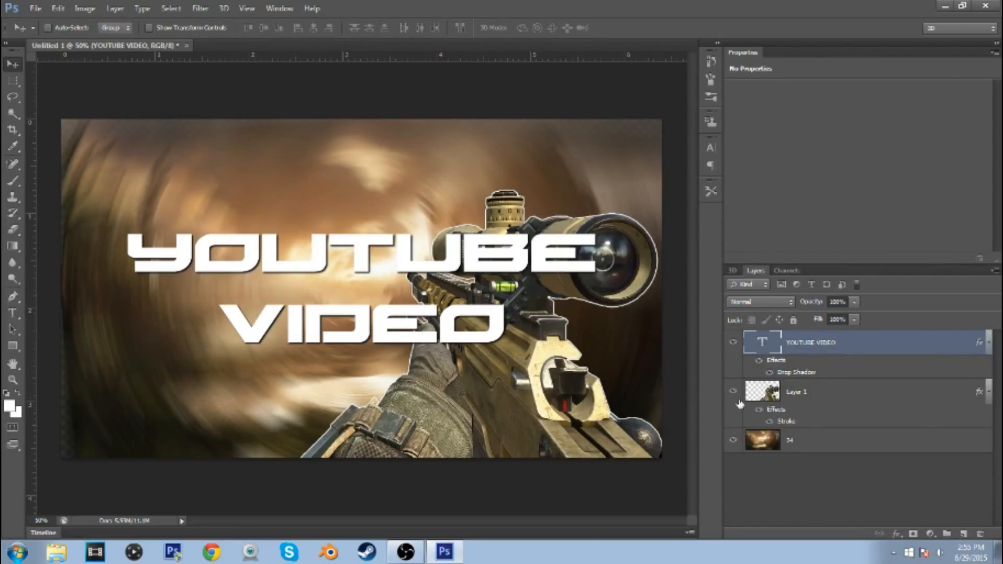
# Switch to the Brush tool with black as the foreground colour and check the brush's size and hardness
pyautogui.click(15, 181)
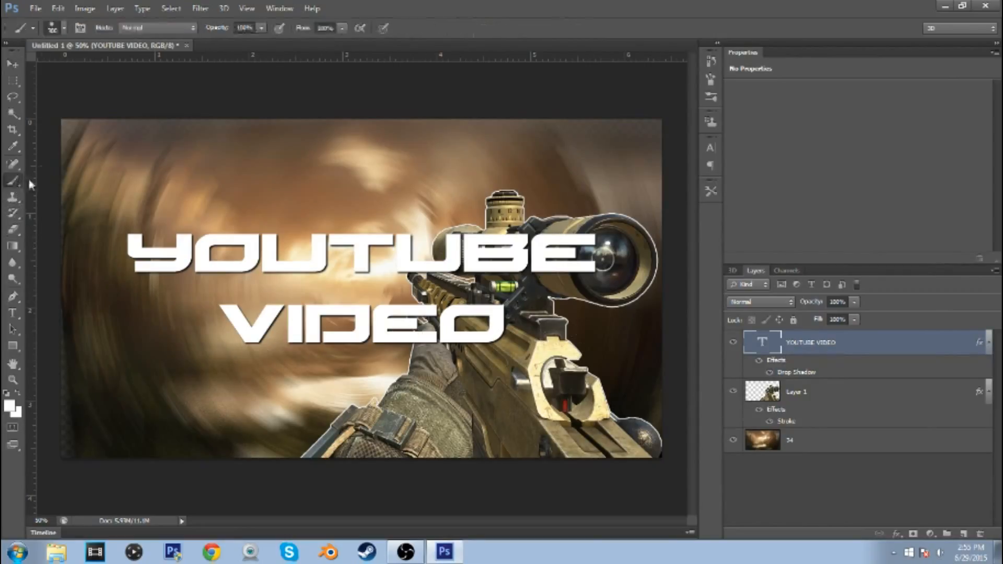
pyautogui.click(9, 405)
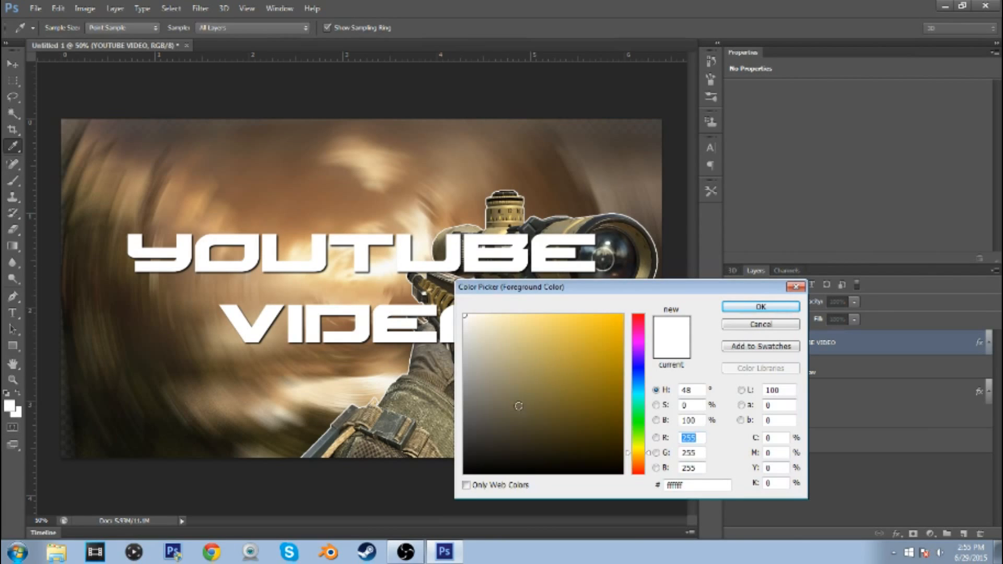
pyautogui.moveTo(542, 367); pyautogui.dragTo(543, 476)
pyautogui.click(761, 307)
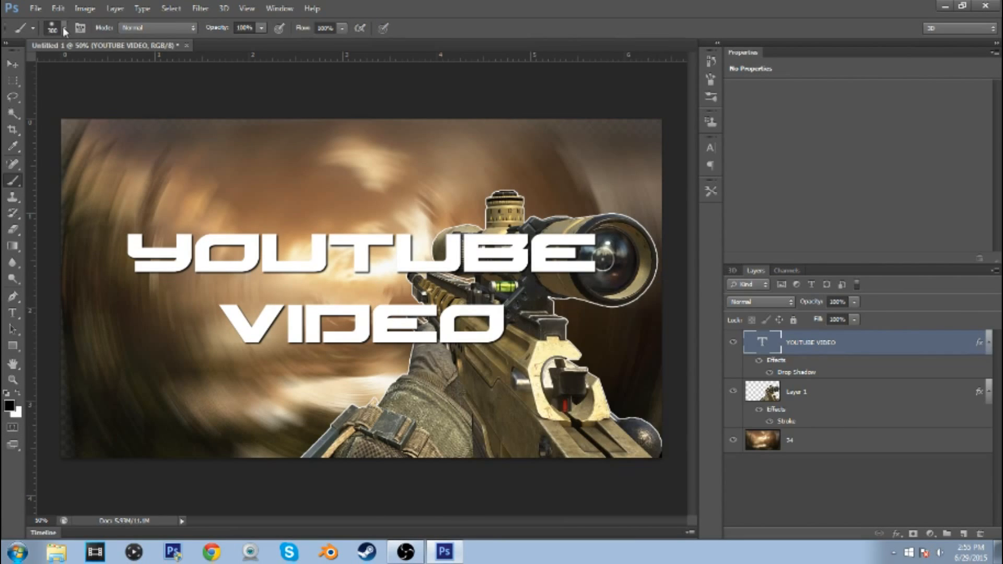
pyautogui.click(65, 30)
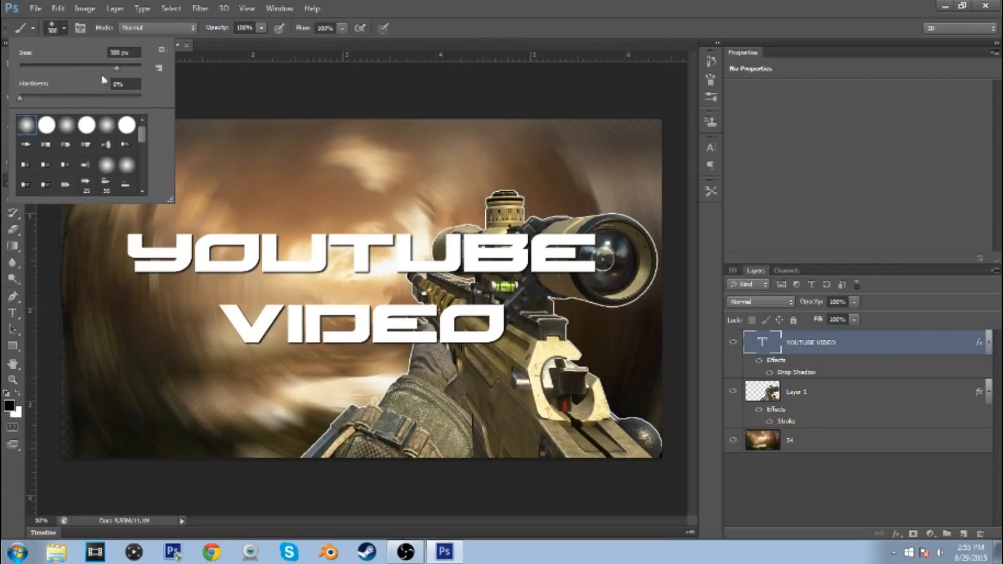
pyautogui.click(65, 30)
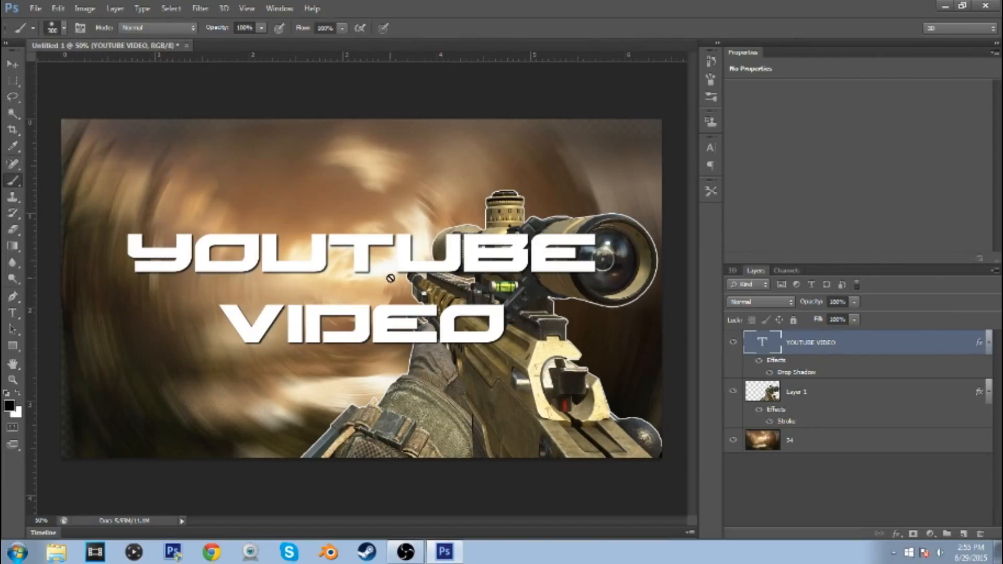
# Add a new layer beneath the text and paint soft black strokes behind the words YOUTUBE and VIDEO
pyautogui.click(963, 534)
pyautogui.moveTo(818, 348); pyautogui.dragTo(812, 398)
pyautogui.moveTo(127, 260); pyautogui.dragTo(581, 259)
pyautogui.moveTo(222, 328); pyautogui.dragTo(481, 328)
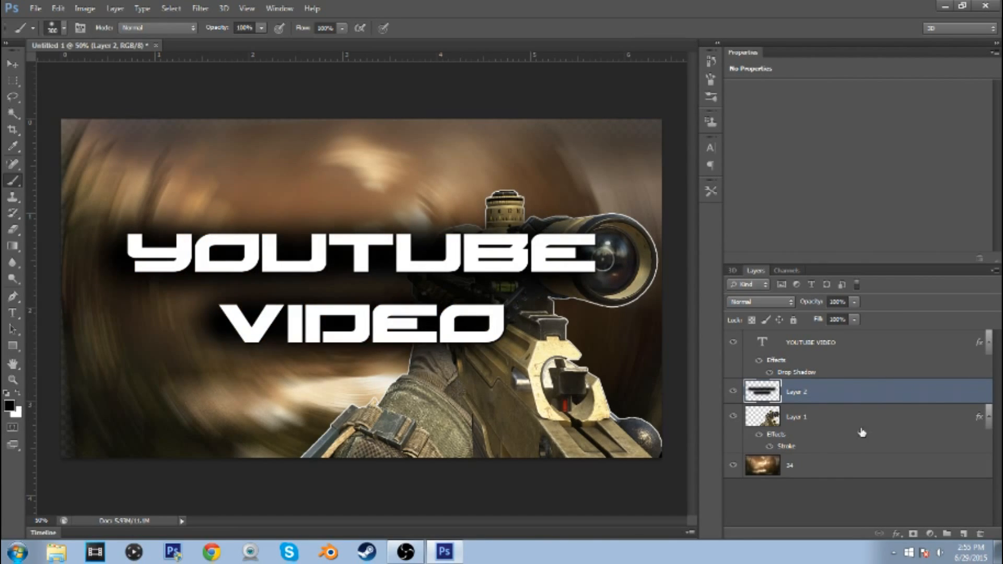
# Add another empty layer between the title text and the painted black strokes
pyautogui.click(963, 533)
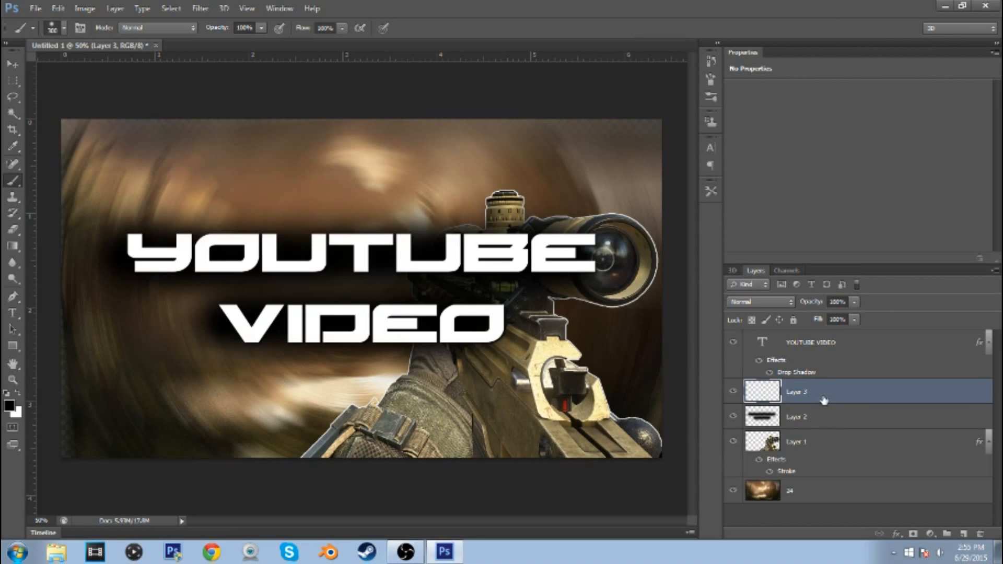